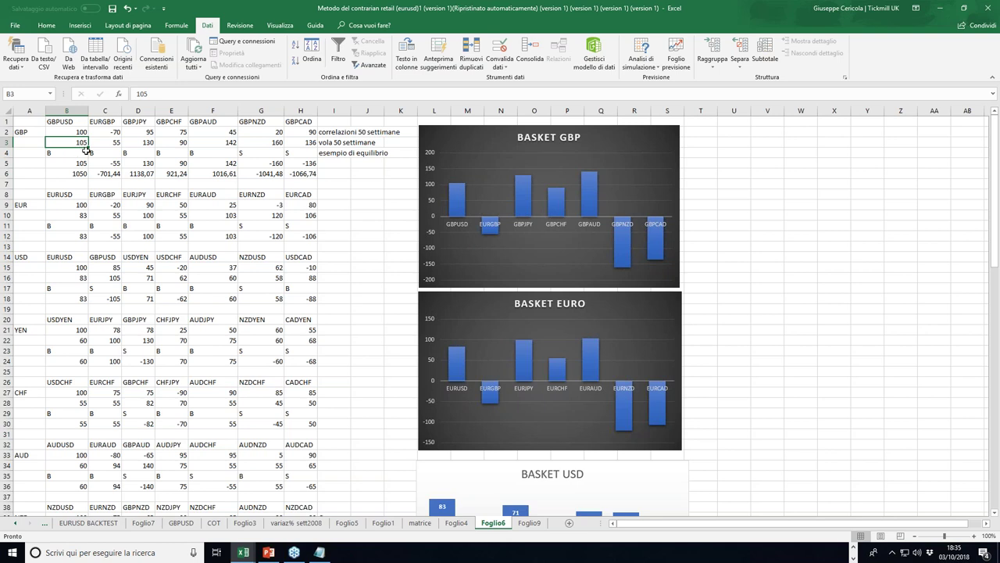
- Examine the GBP basket's 50-week volatilities in row 3, its buy/sell directions in row 4 and the Basket GBP chart
left_click(138, 142)
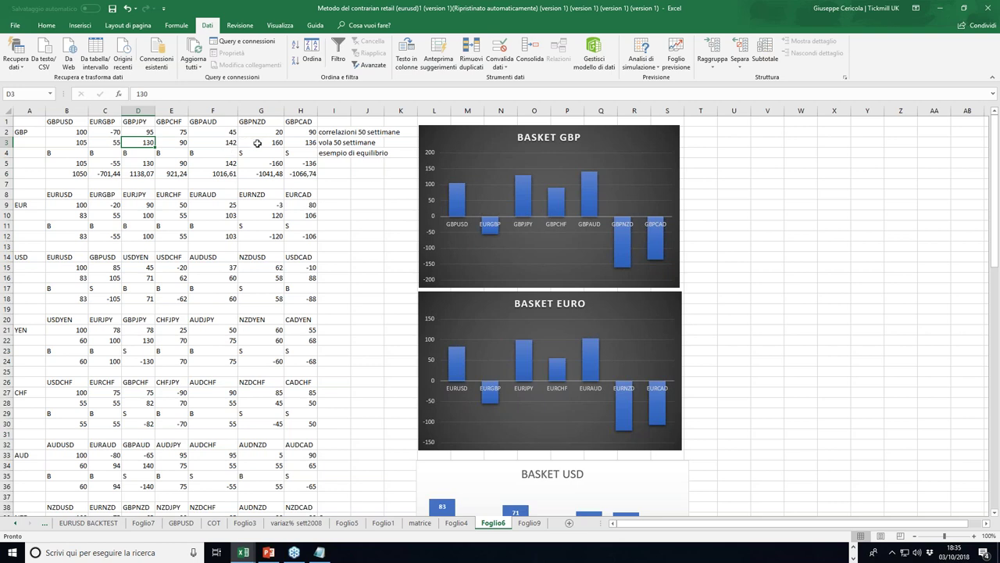
left_click(257, 143)
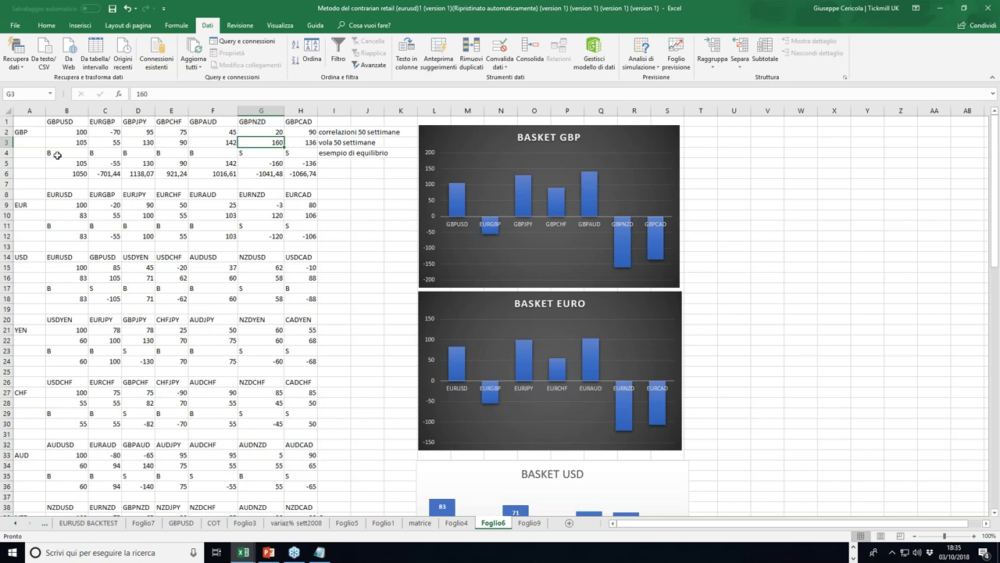
left_click(80, 153)
left_click_drag(80, 153, 234, 152)
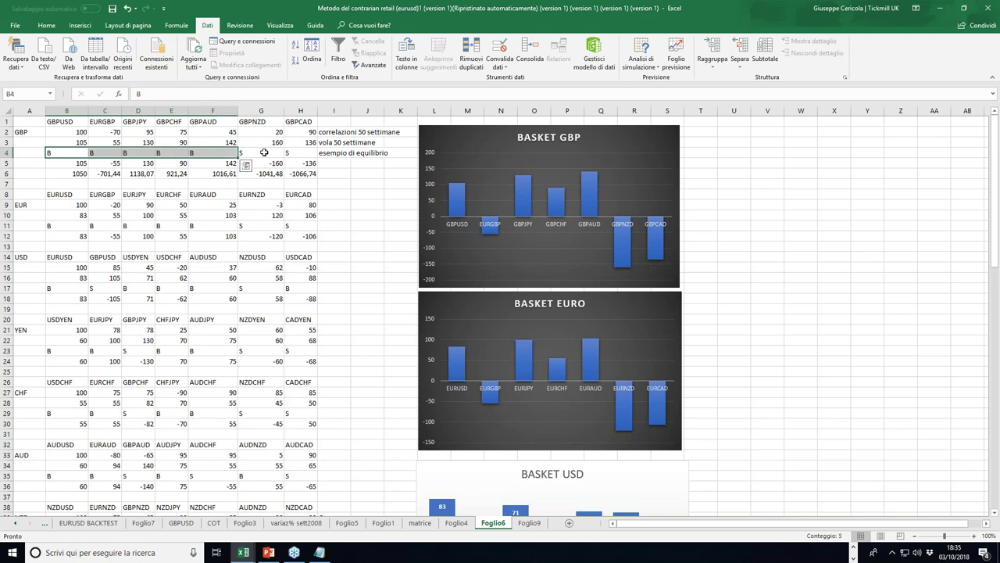
left_click(264, 153)
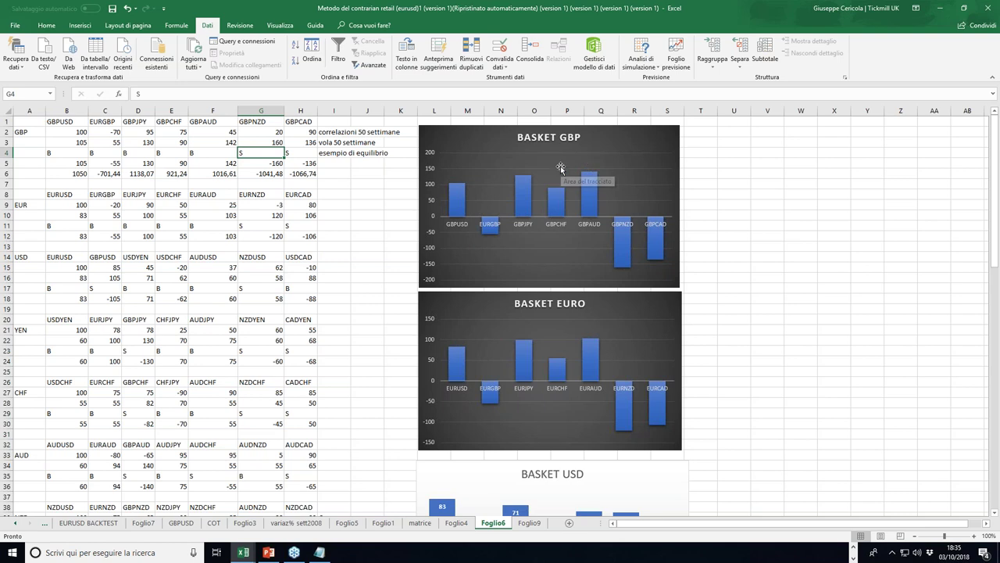
left_click(518, 194)
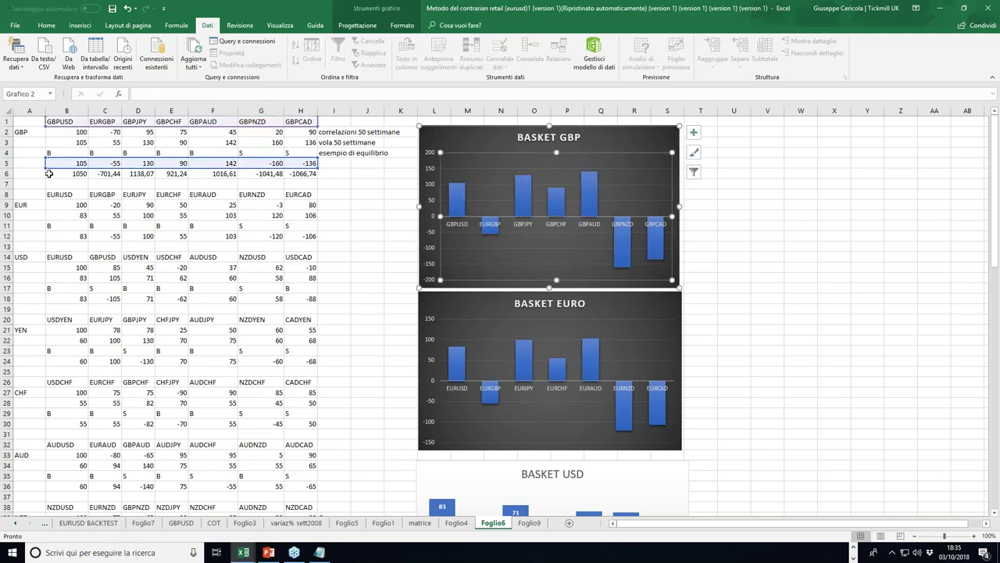
- Compare the direction, correlation and signed volatility of GBPUSD and EURGBP in the GBP basket table
left_click(66, 153)
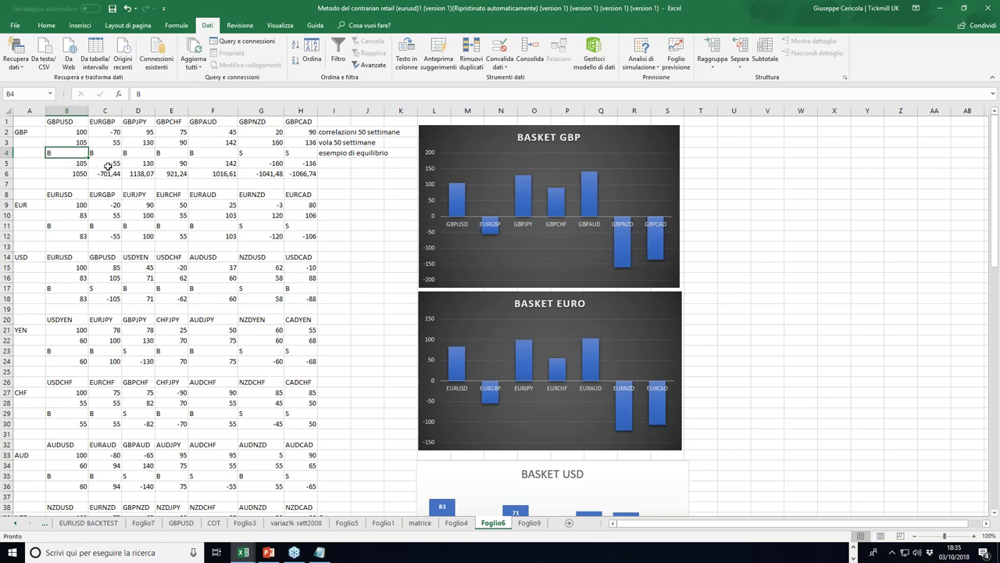
left_click(72, 134)
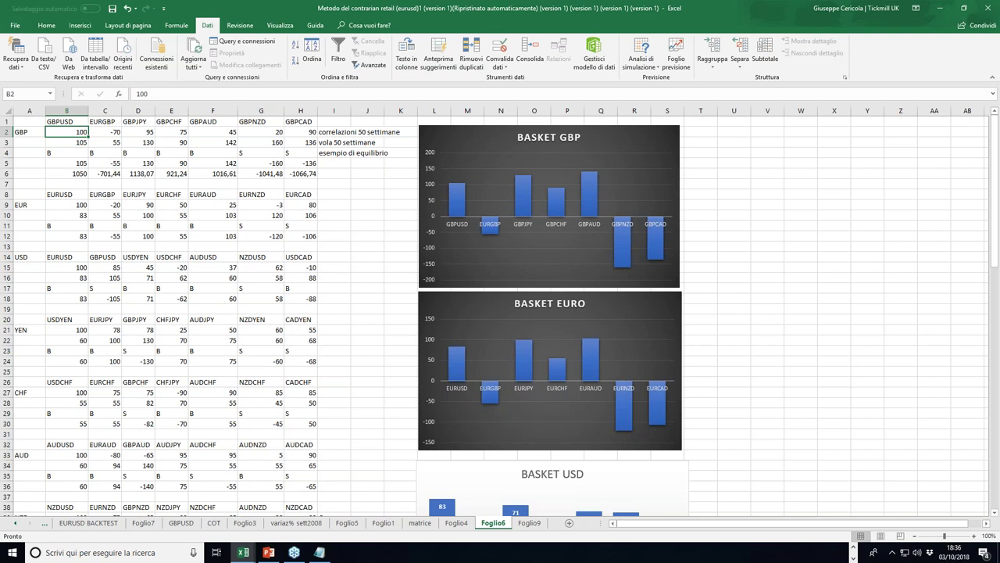
left_click(82, 161)
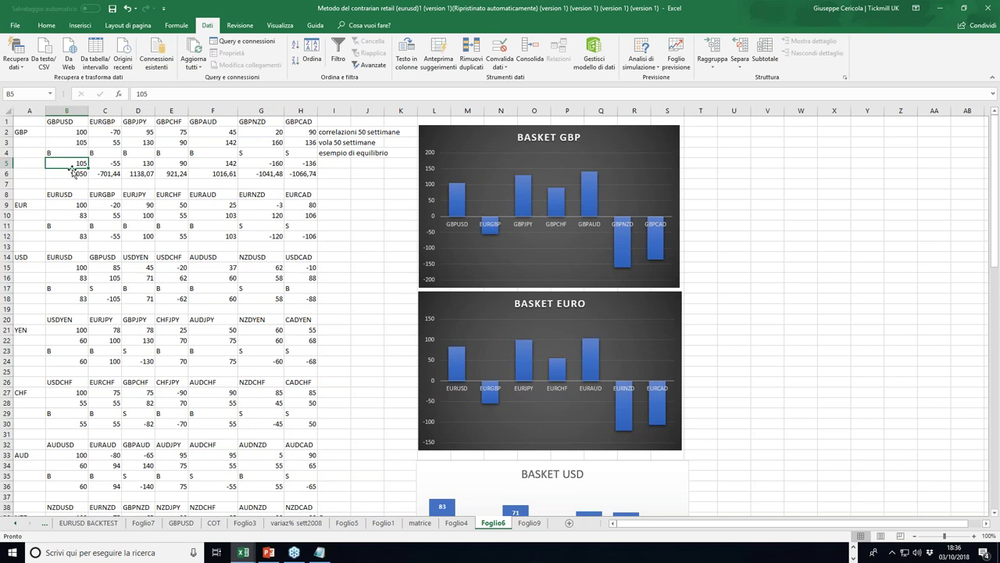
left_click(112, 124)
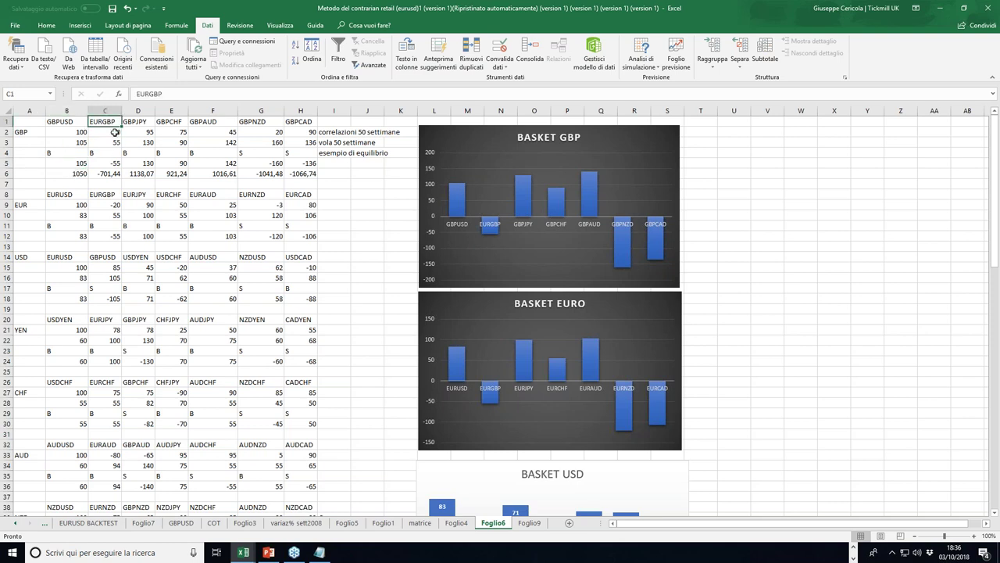
left_click(67, 122)
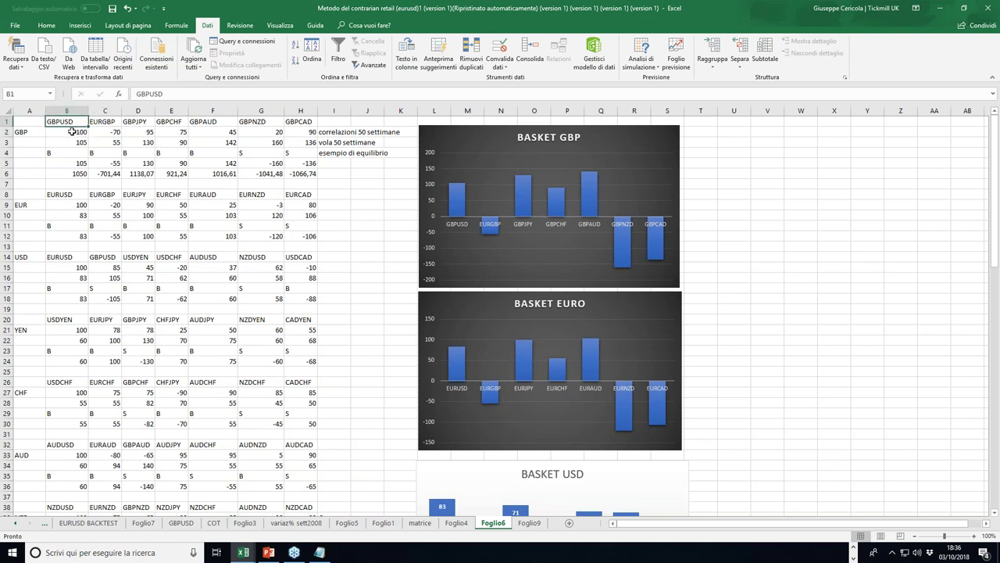
left_click(112, 166)
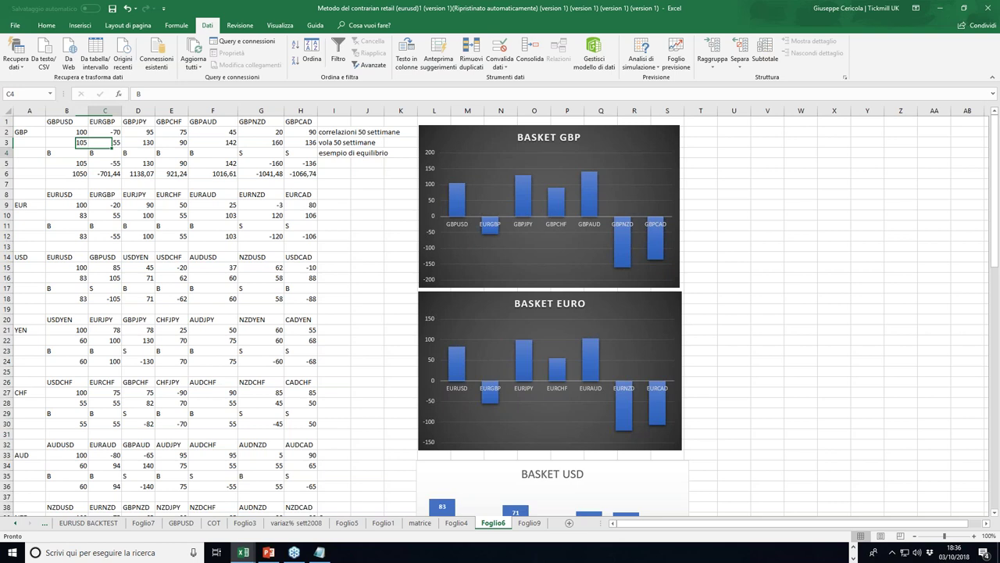
left_click(114, 134)
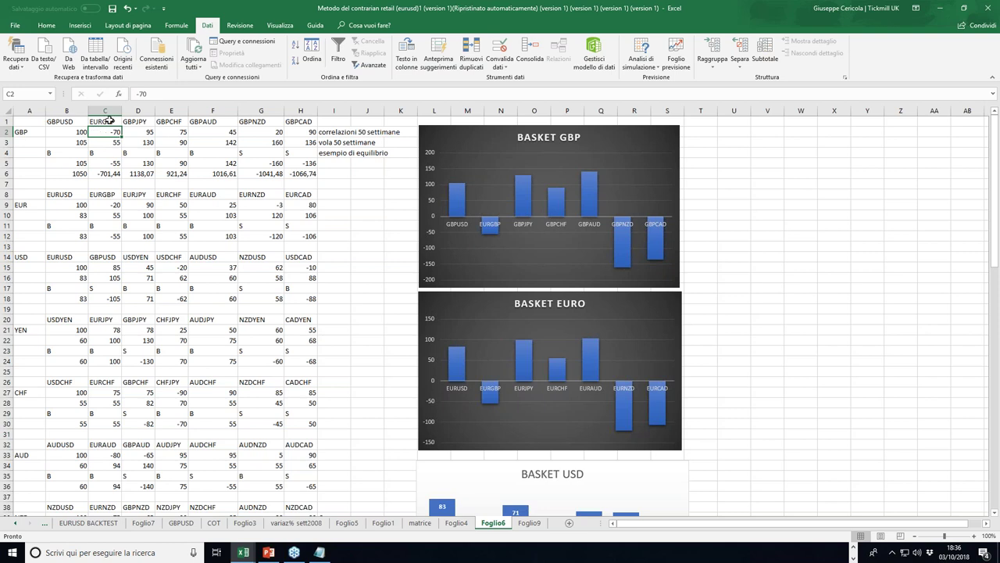
left_click(107, 162)
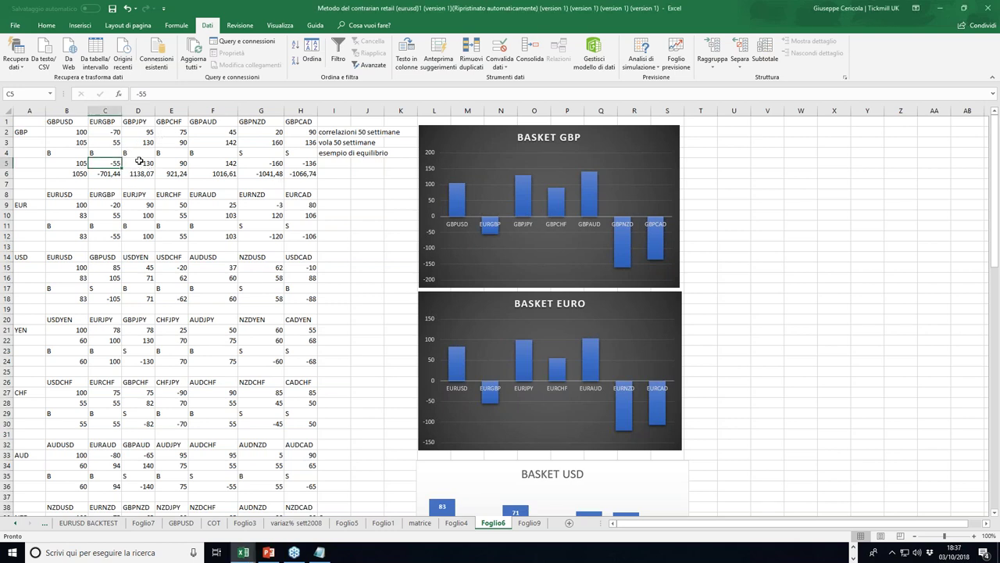
- Check the signed volatilities in row 5 for GBPJPY, GBPCHF, GBPAUD, GBPNZD and GBPCAD against their correlations and directions
left_click(140, 161)
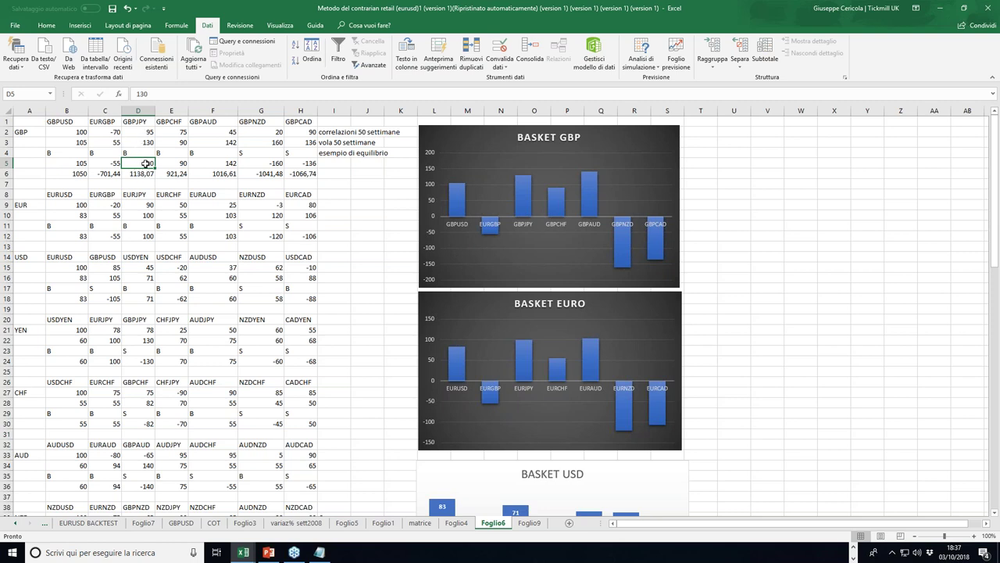
left_click(175, 132)
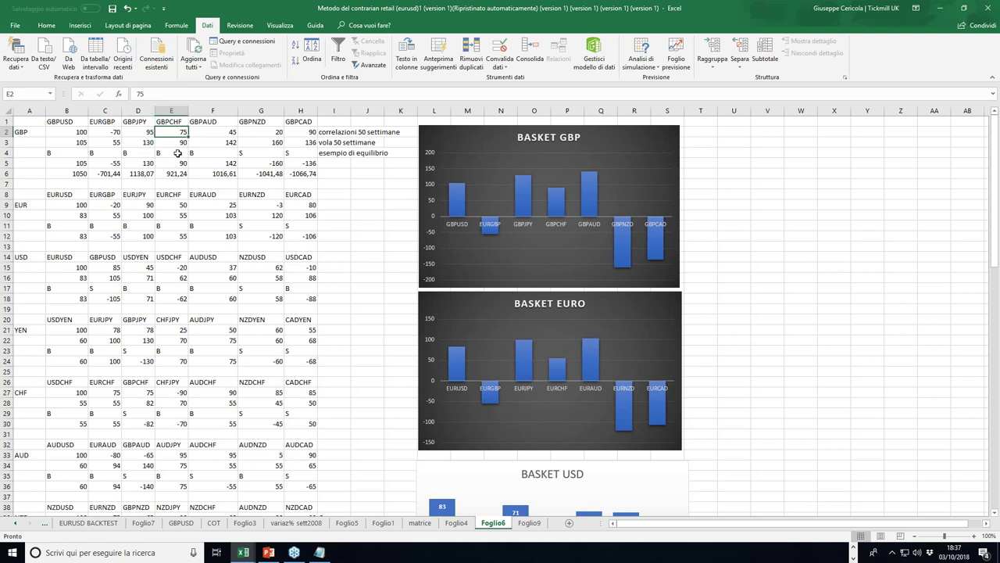
left_click(180, 163)
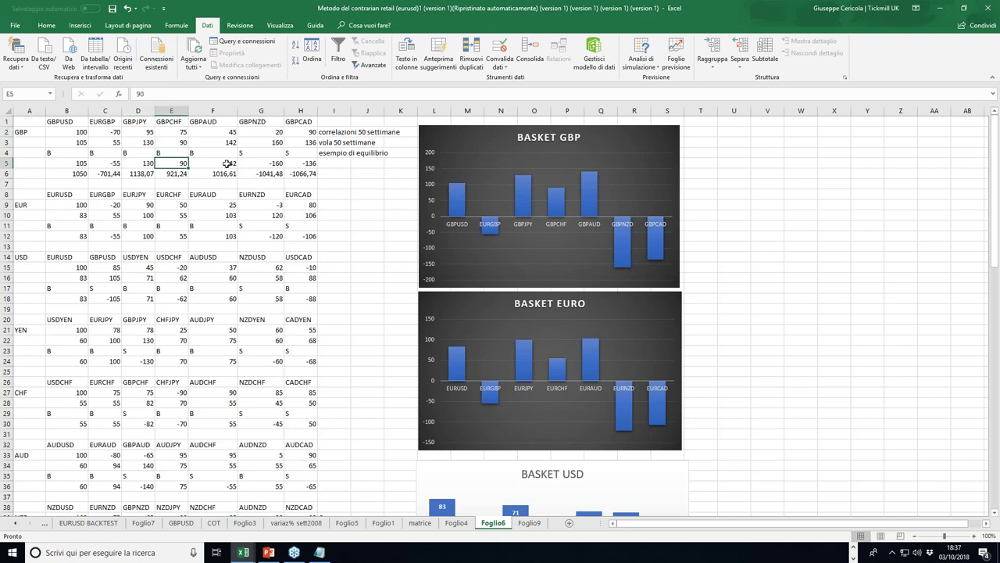
left_click(227, 163)
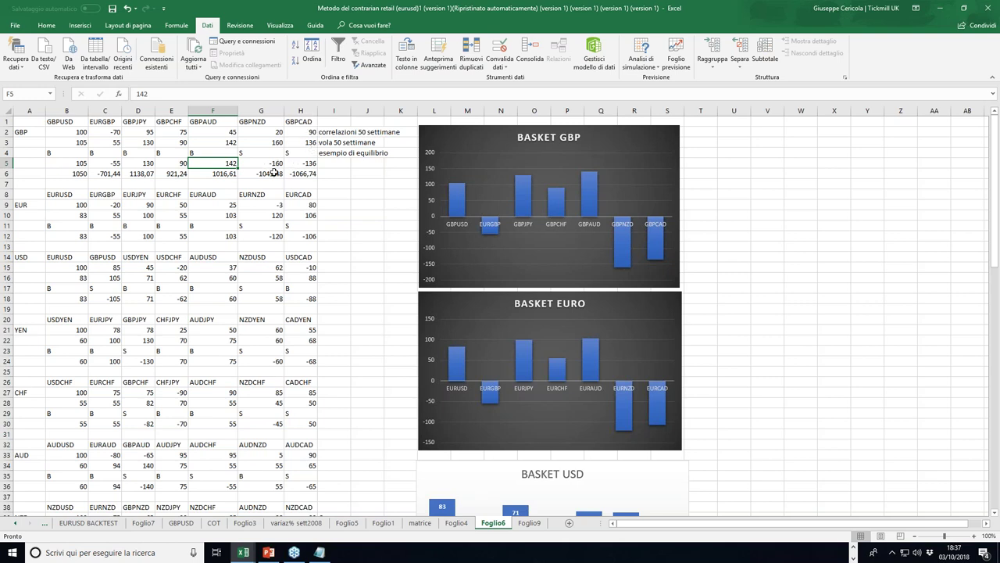
left_click(270, 154)
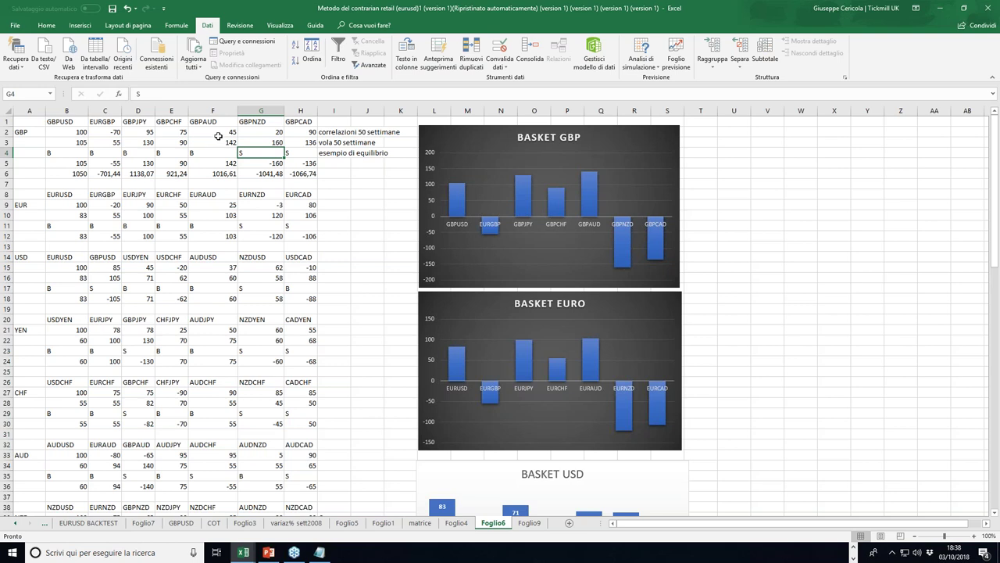
left_click(266, 165)
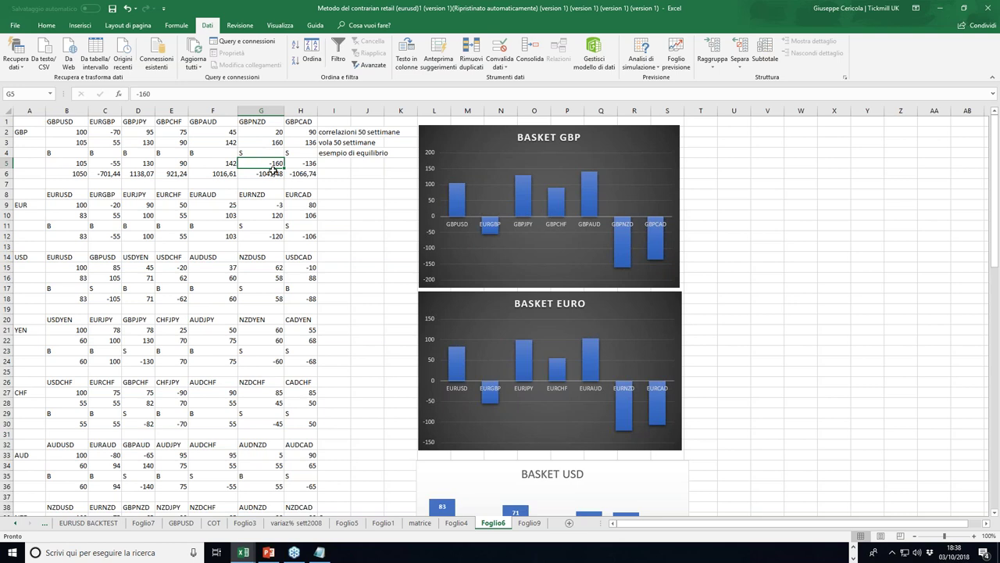
left_click(303, 123)
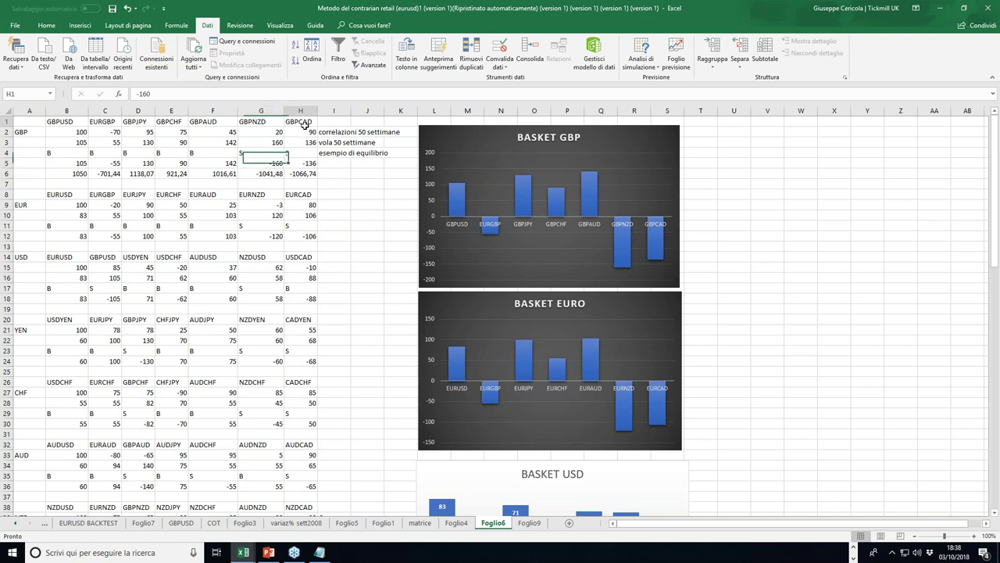
left_click(308, 164)
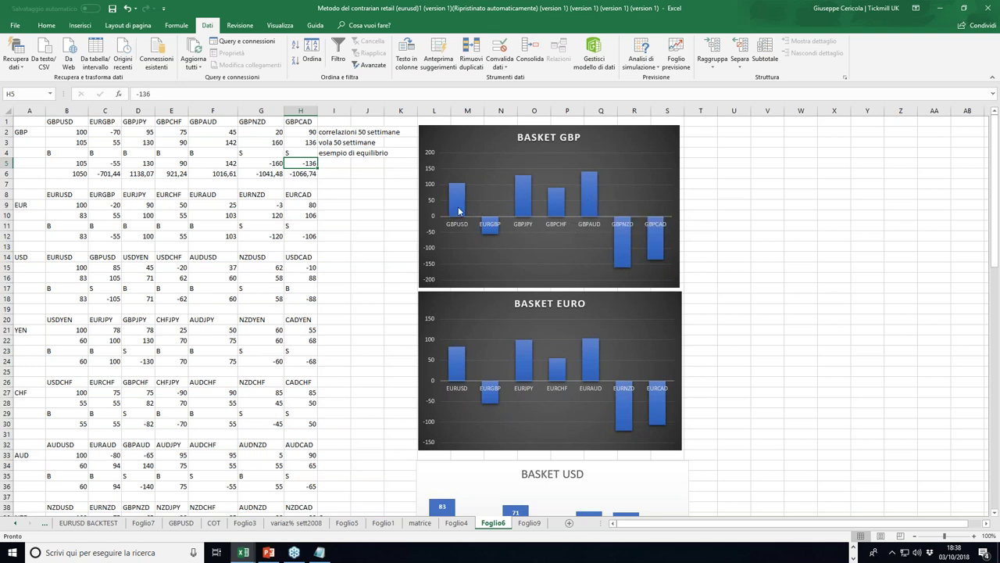
- Inspect the individual pair bars in the Basket GBP chart and the basket's row 6 values from GBPUSD to GBPCAD
mouse_move(556, 200)
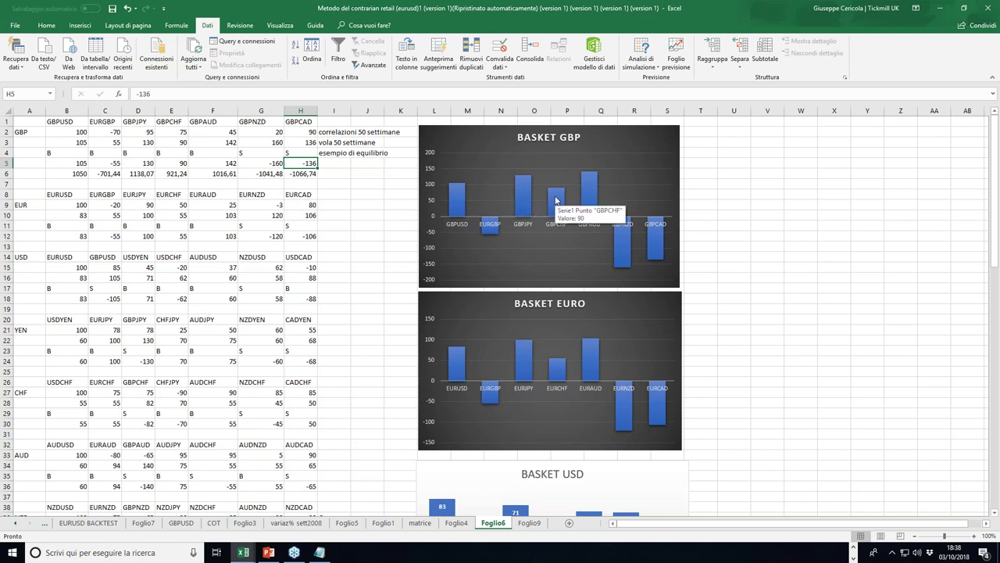
mouse_move(594, 197)
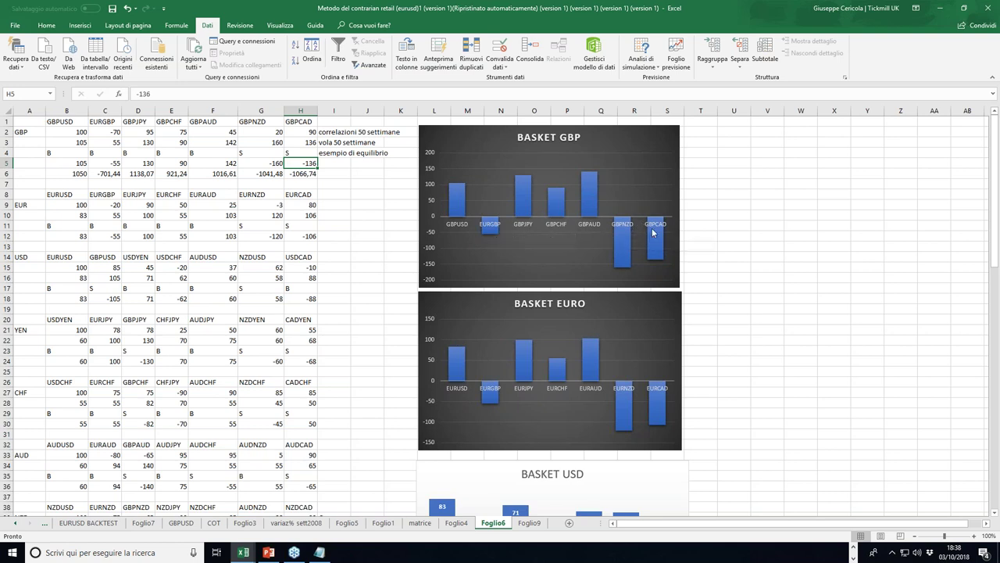
mouse_move(654, 243)
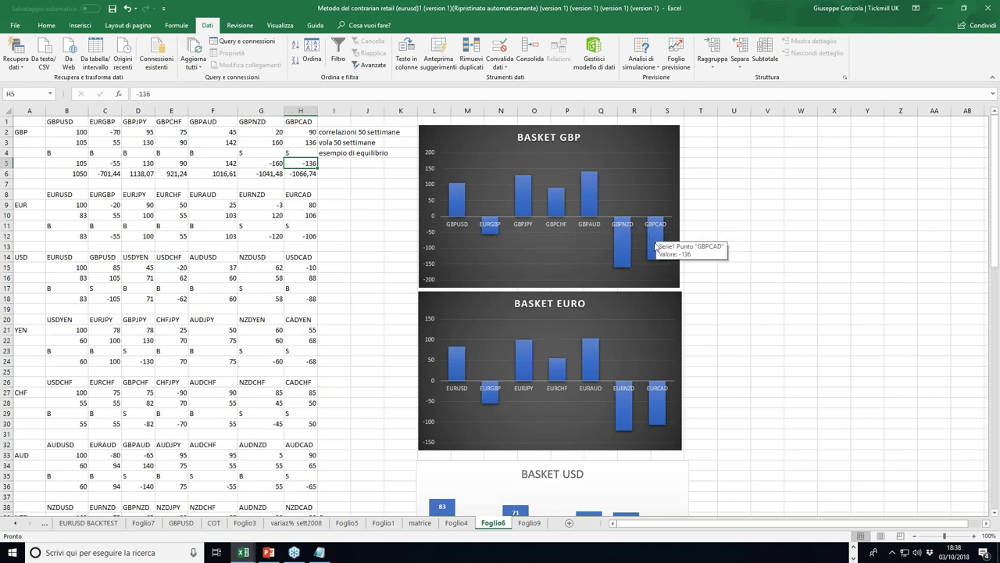
mouse_move(614, 241)
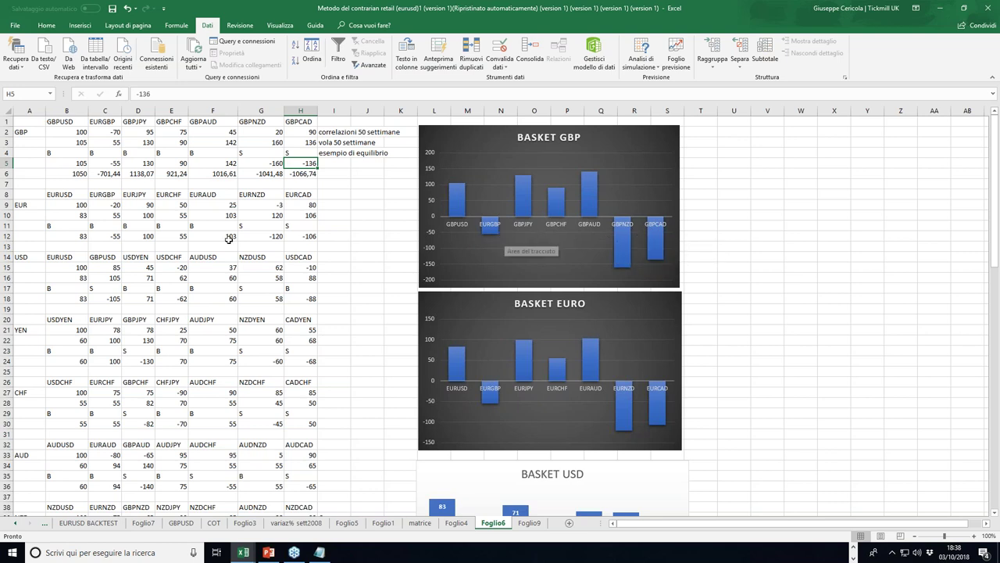
left_click(82, 173)
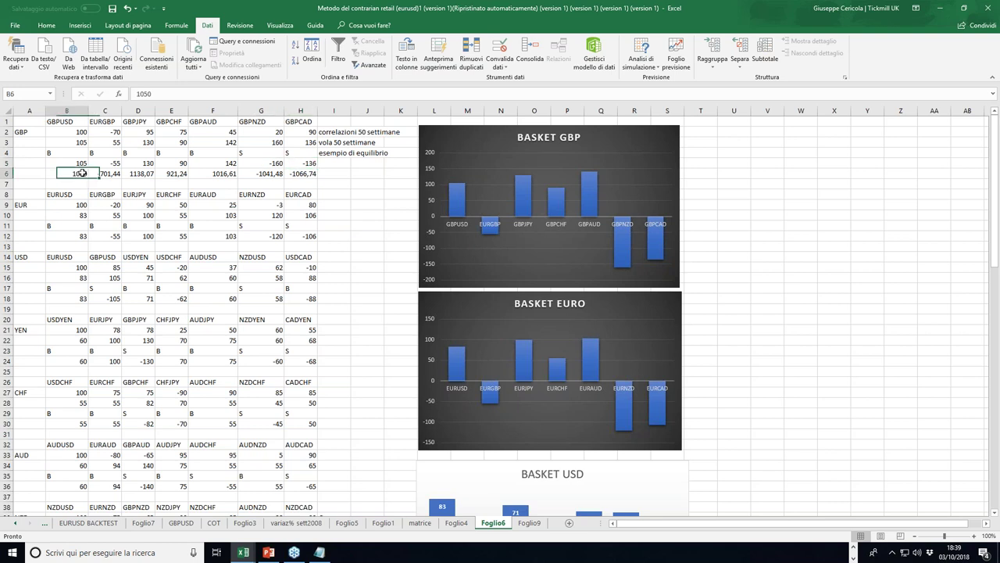
left_click_drag(82, 173, 293, 174)
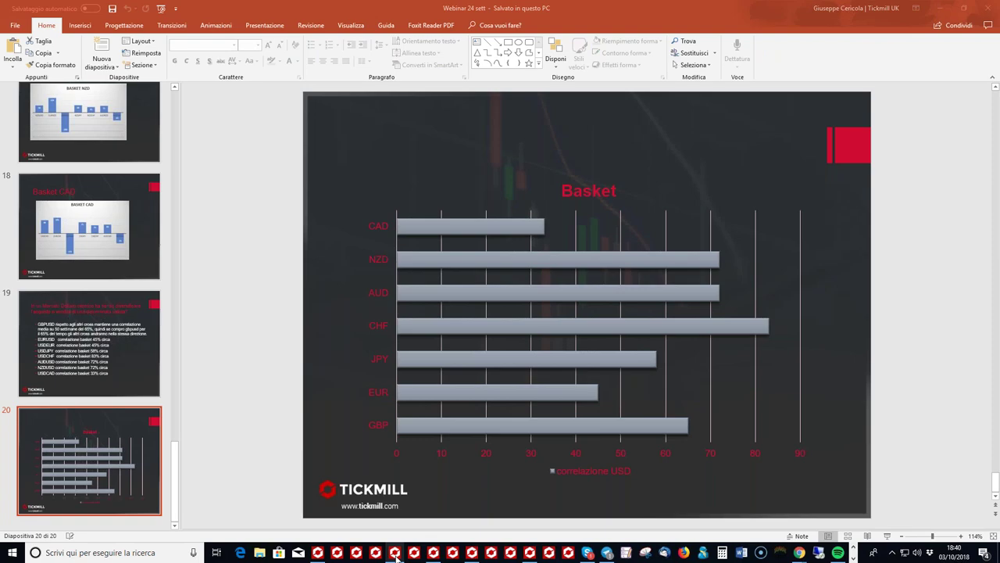
- Switch to MetaTrader 4 and view the currency-strength dashboards on GBPUSD Daily, EURUSD H1 and USDJPY H4, maximizing the USDJPY H4 terminal
left_click(396, 554)
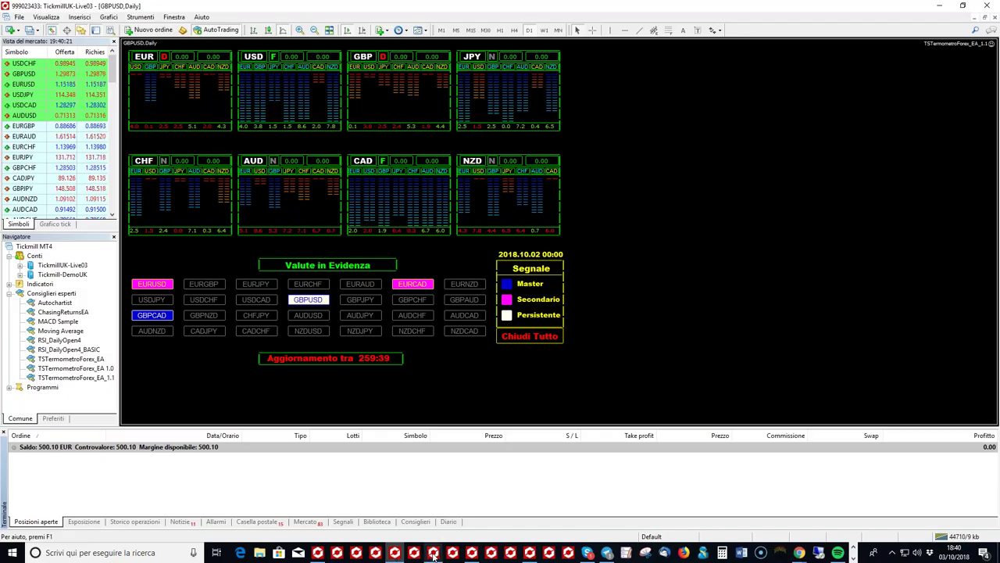
left_click(434, 553)
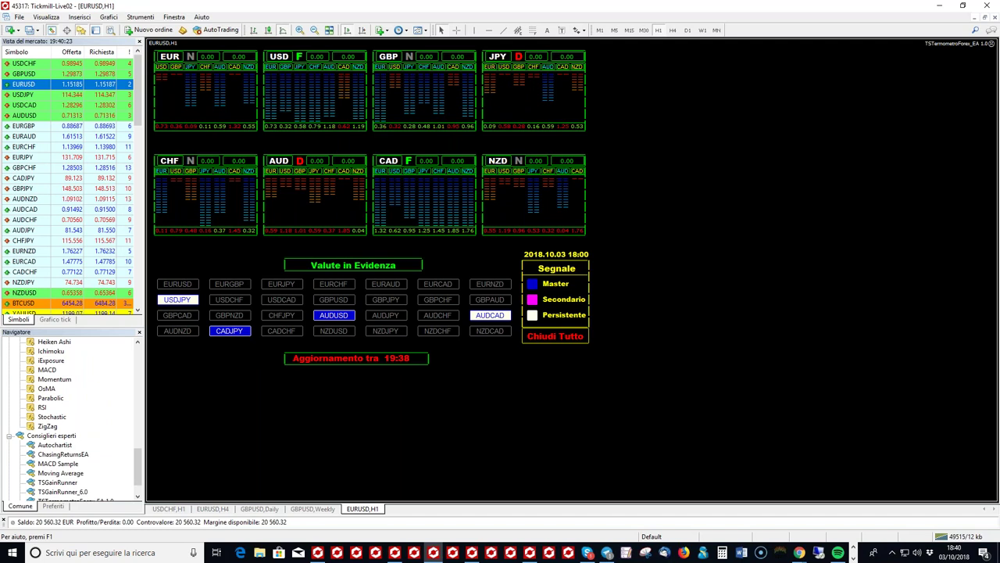
left_click(472, 553)
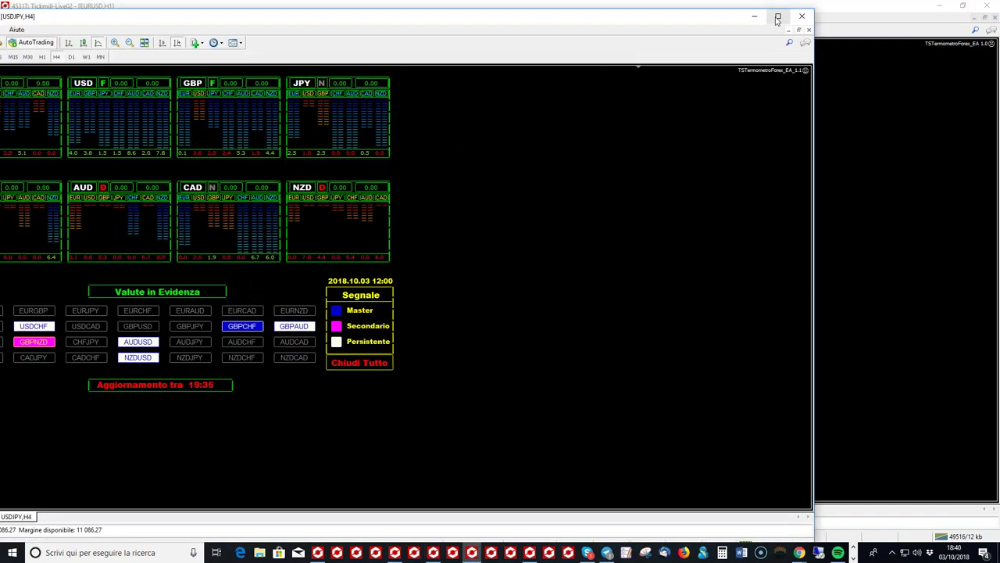
left_click(777, 16)
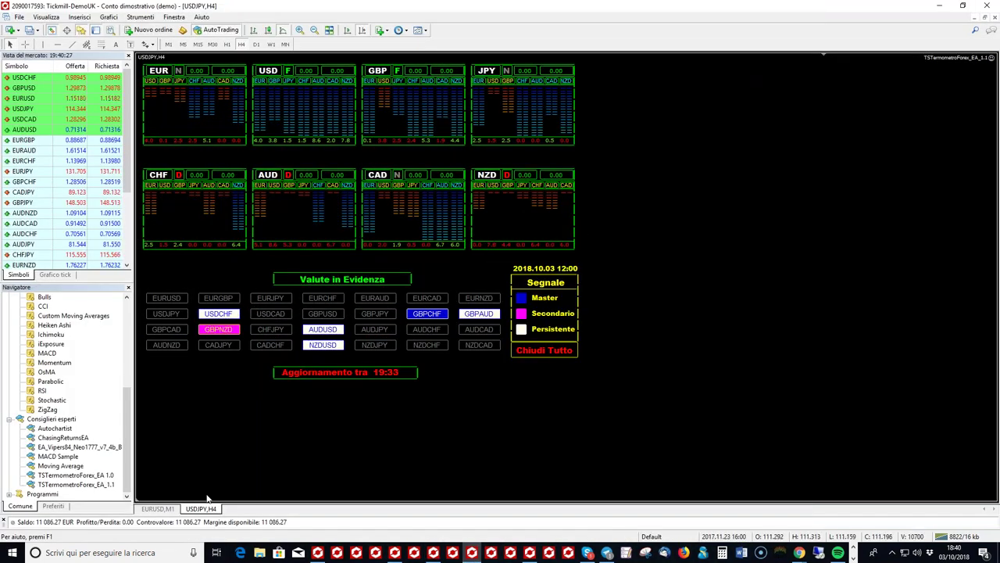
- Bring up the terminal whose GBPUSD Daily dashboard uses solid histogram bars and inspect its USD strength panel
left_click(396, 553)
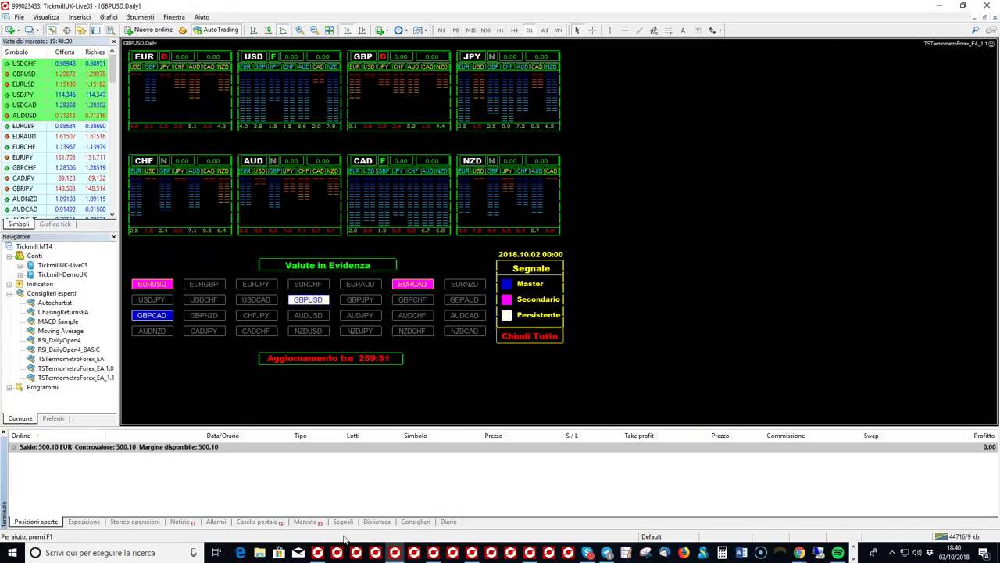
left_click(319, 553)
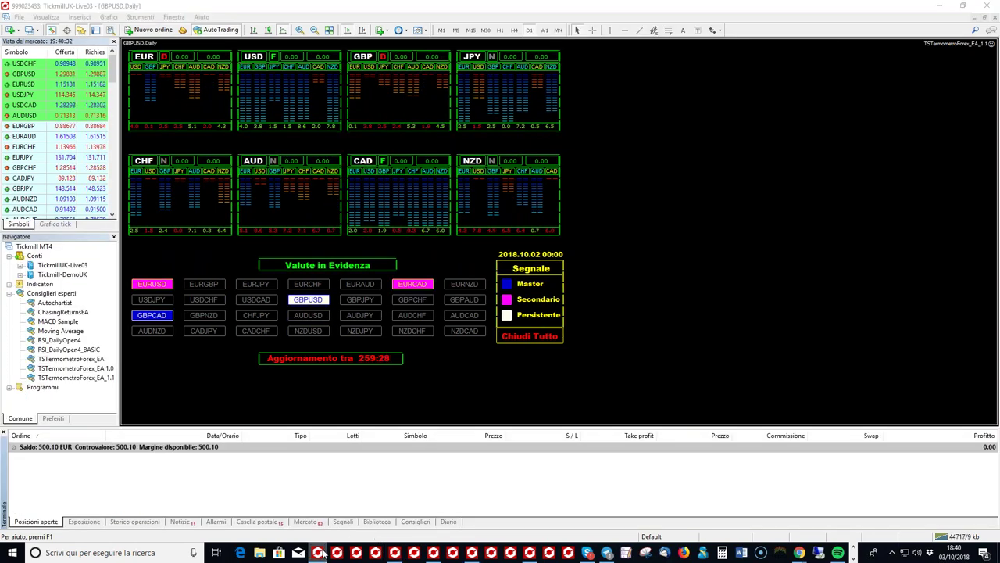
left_click(320, 554)
left_click(530, 554)
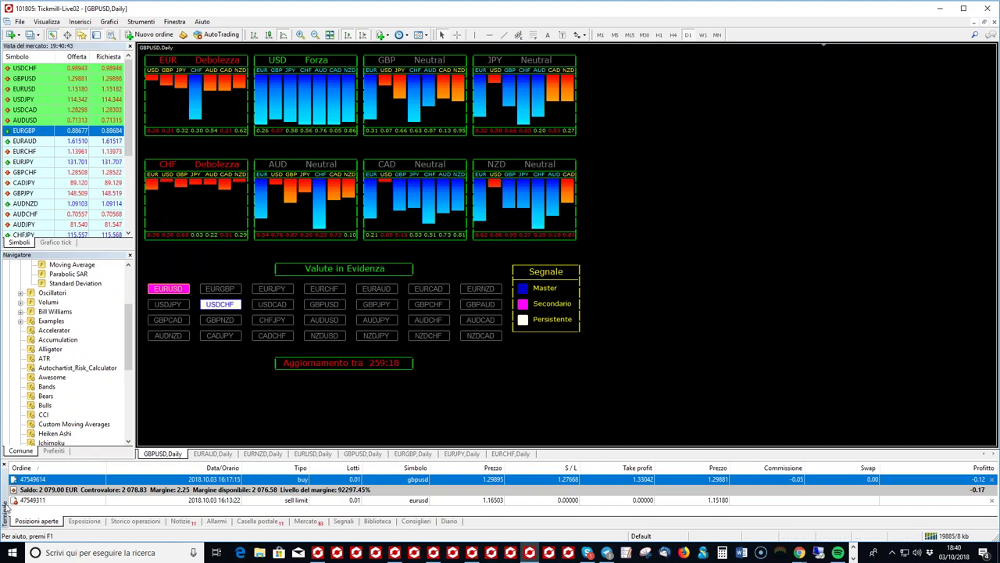
mouse_move(298, 73)
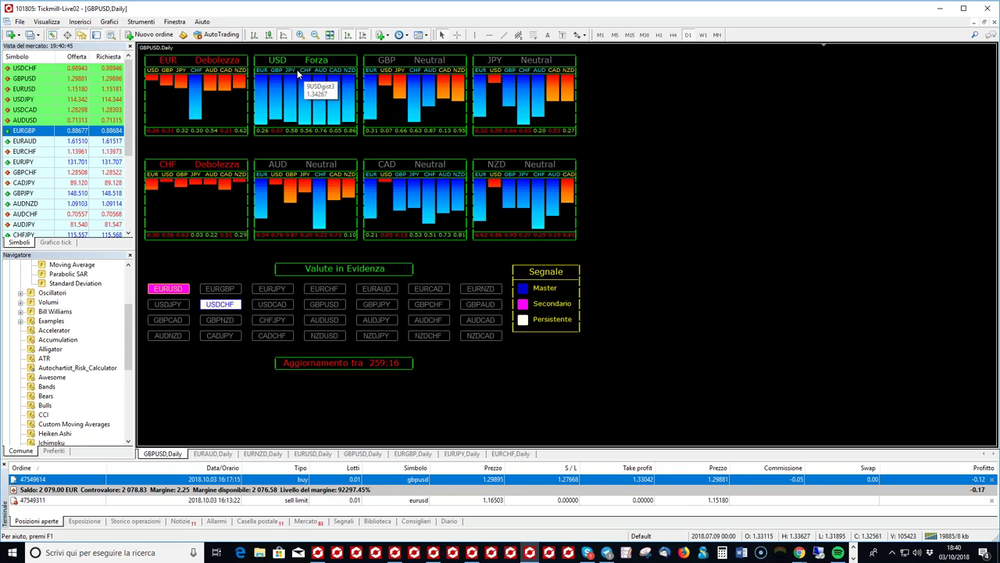
- Glance at the EURAUD Daily chart, return to the GBPUSD Daily strength dashboard and hide the orders and account panel
mouse_move(169, 89)
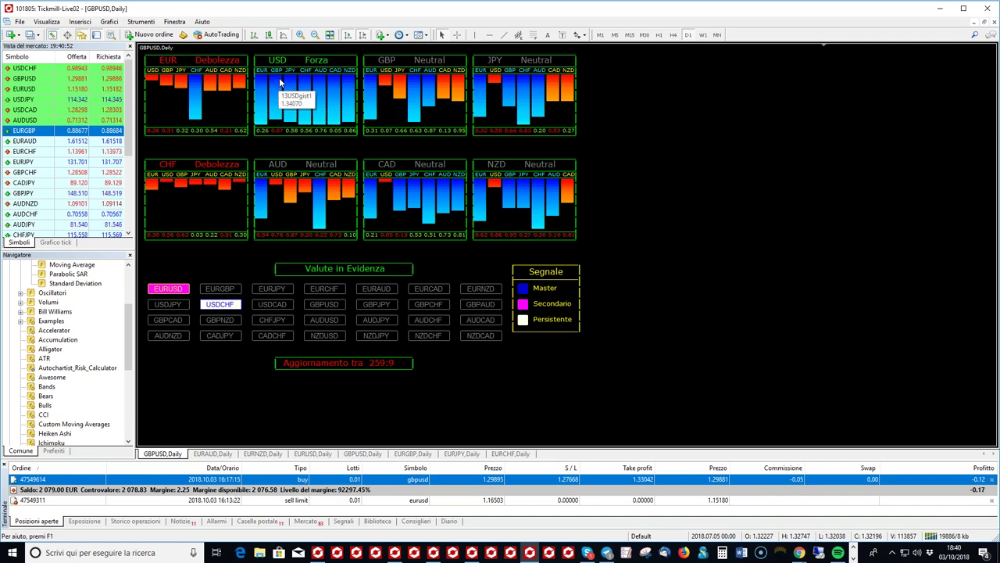
left_click(219, 454)
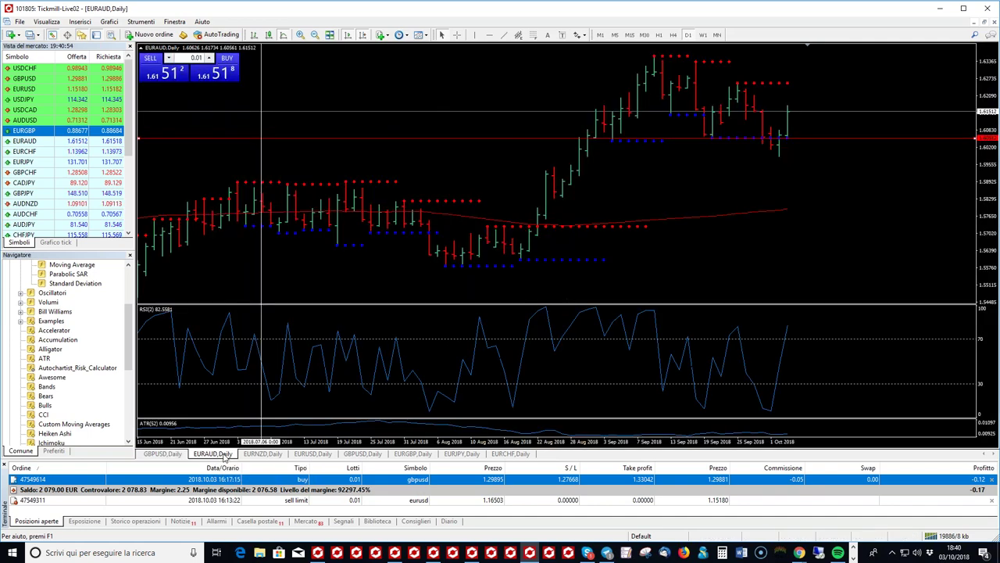
left_click(173, 455)
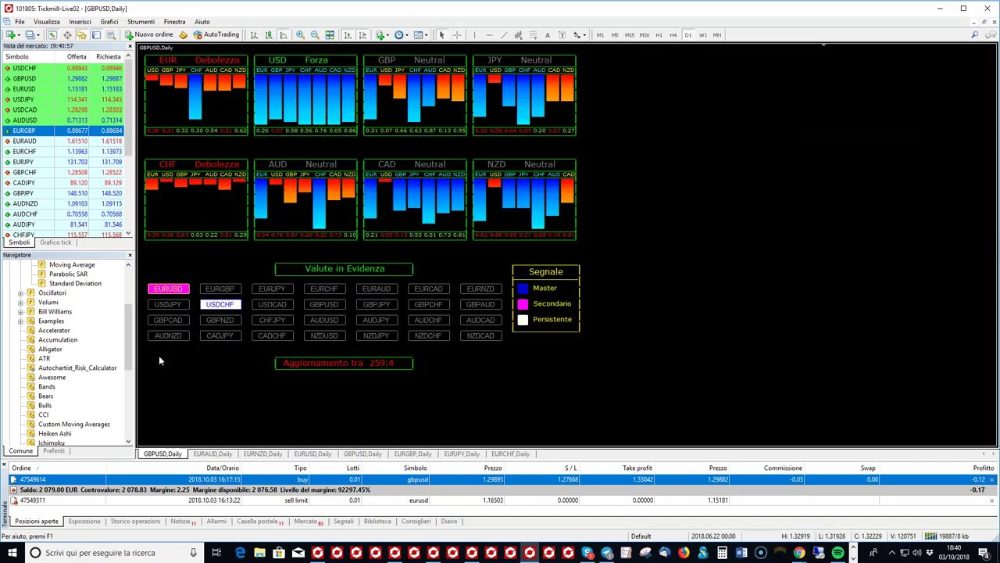
key("ctrl+t")
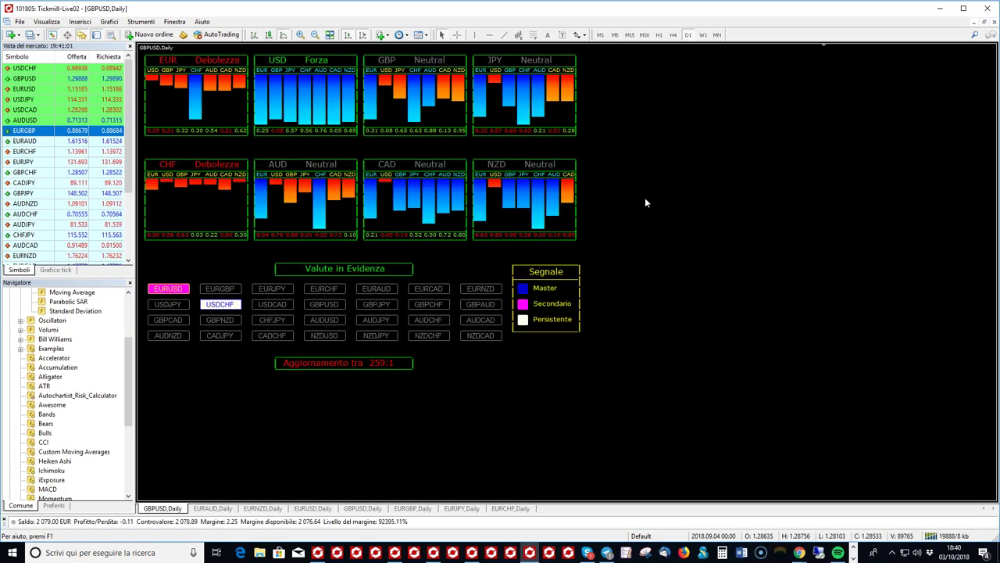
- Review the TsTermometroForex indicator's input parameters on the dashboard chart, checking Candela_Riferimento, and close the indicator list
right_click(645, 200)
left_click(674, 257)
double_click(69, 58)
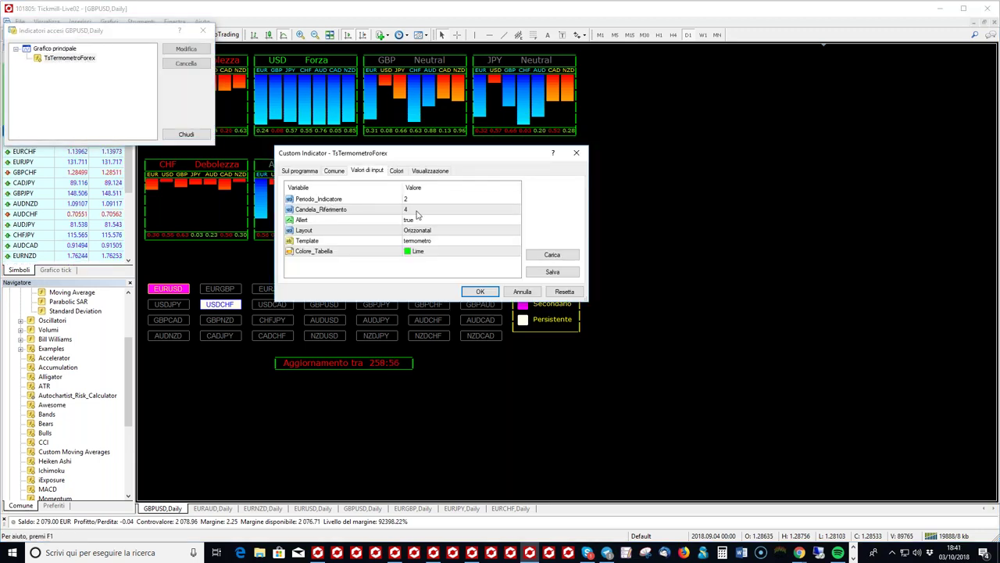
left_click(416, 211)
left_click(394, 208)
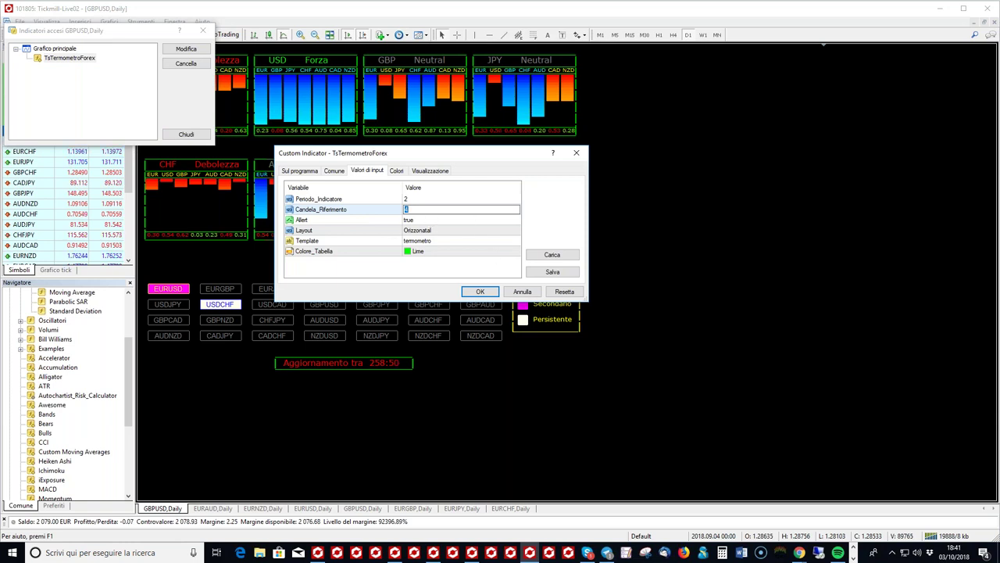
left_click(445, 208)
left_click(479, 291)
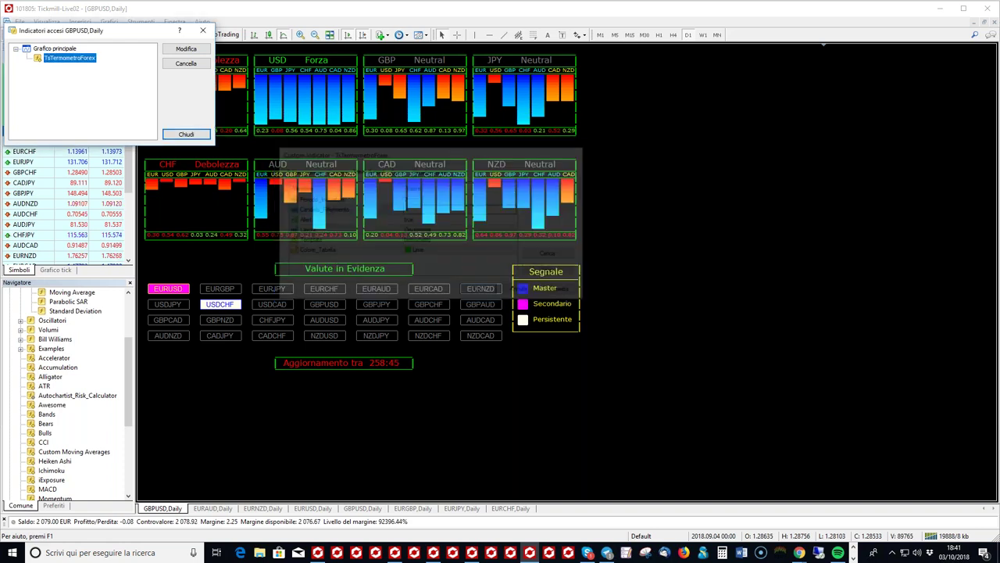
left_click(186, 133)
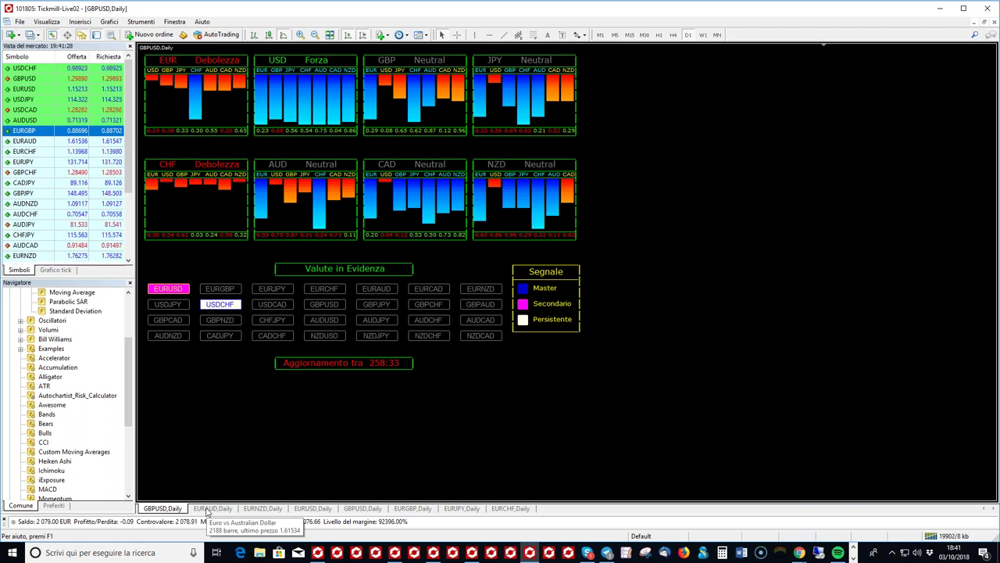
- Measure the EURUSD Daily price move from the 27 September 2018 bar to the latest bar with the crosshair
left_click(316, 509)
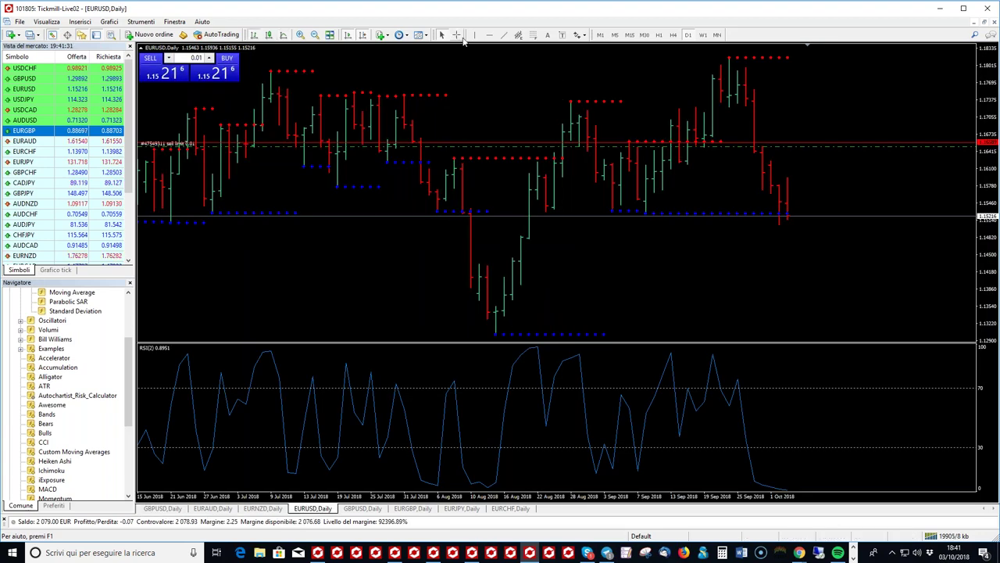
left_click(458, 35)
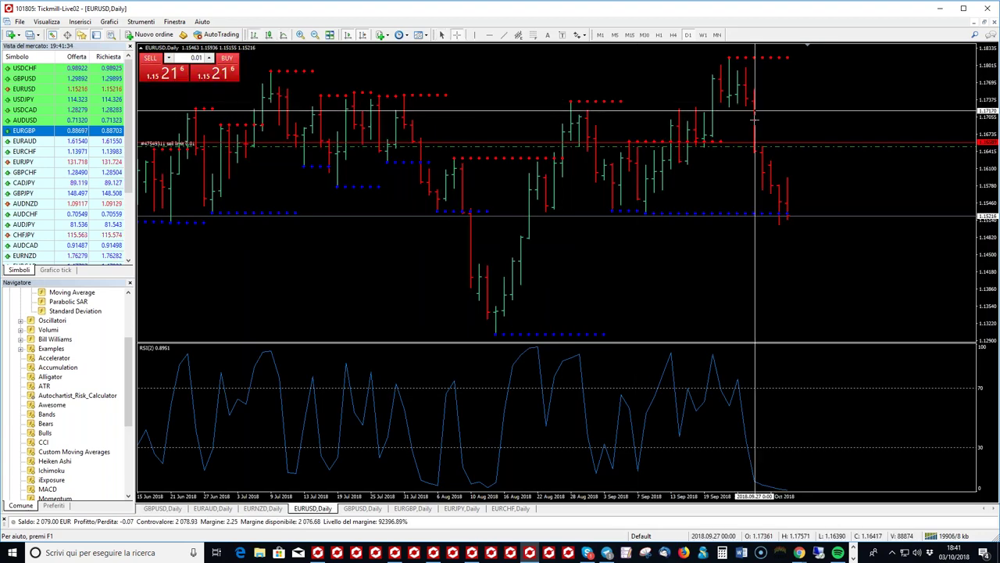
left_click_drag(756, 149, 789, 219)
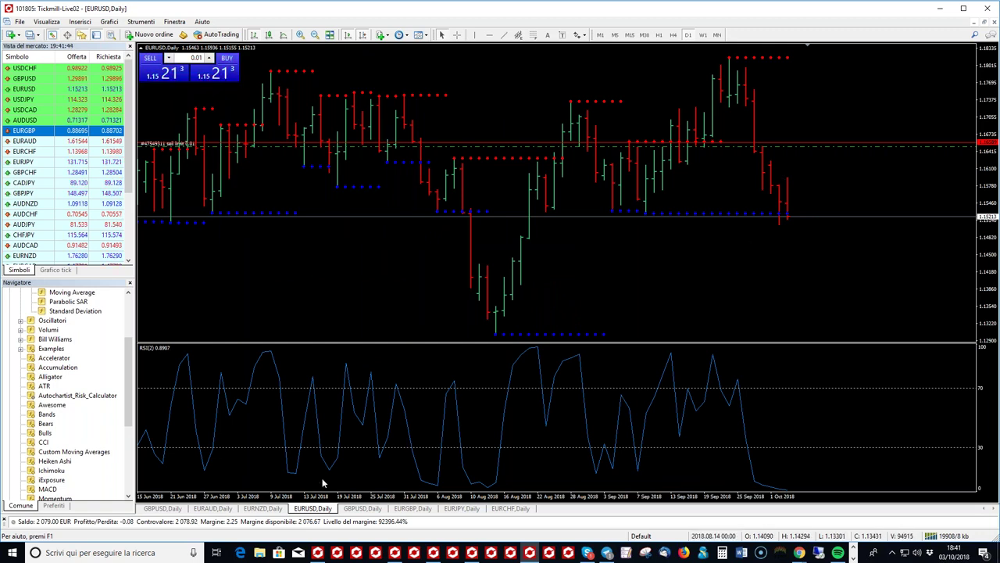
- Look through the EURAUD and EURCHF Daily charts and go back to the GBPUSD Daily strength dashboard
left_click(227, 509)
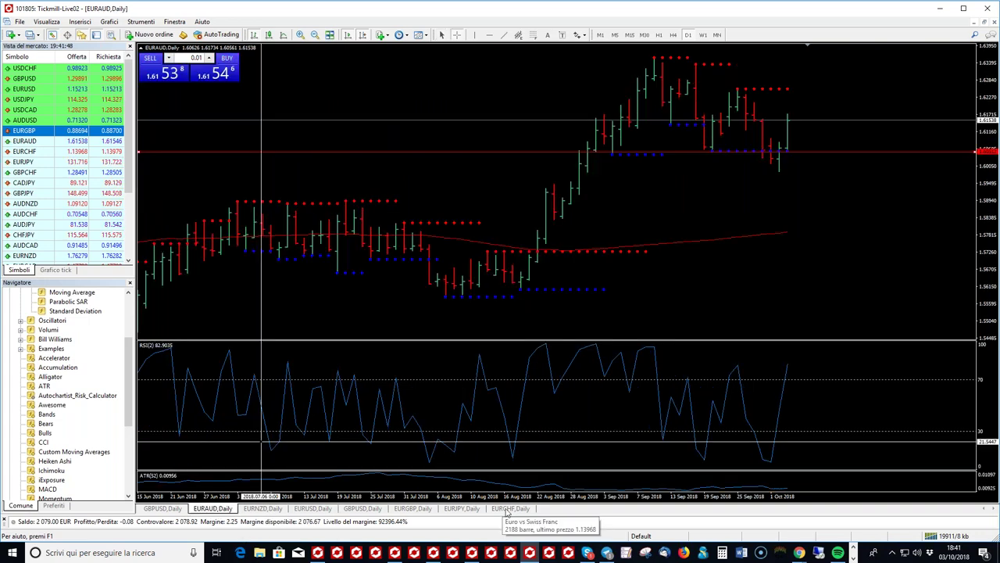
left_click(507, 510)
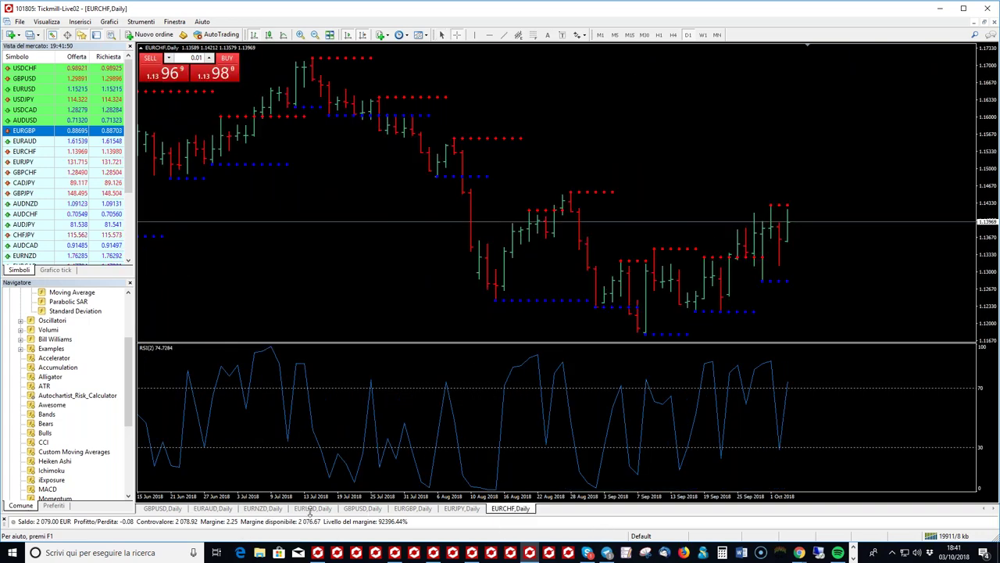
left_click(310, 509)
left_click(164, 508)
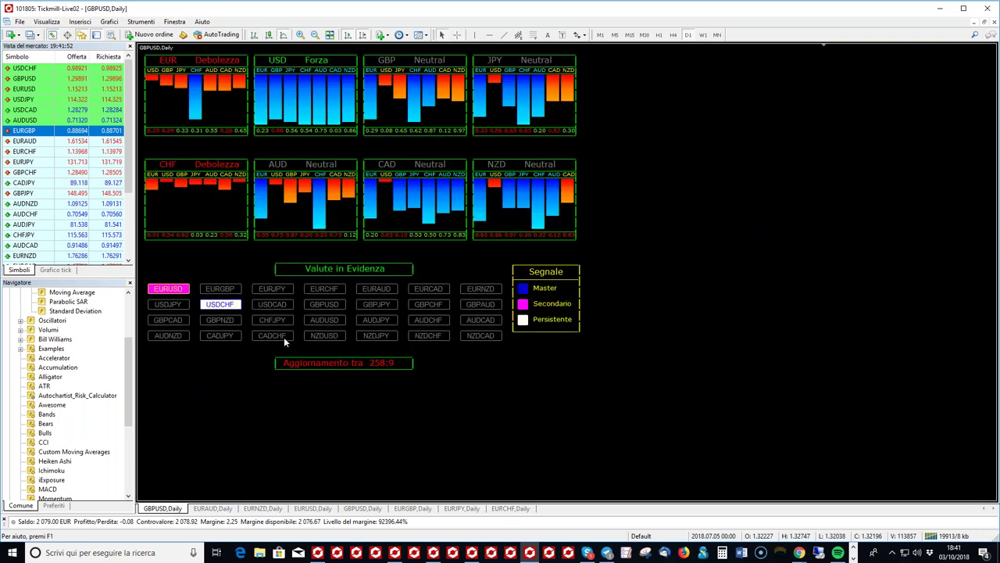
- Open the EURCAD Daily chart from the dashboard, bring it to the latest bars and measure the move since late September
left_click(369, 313)
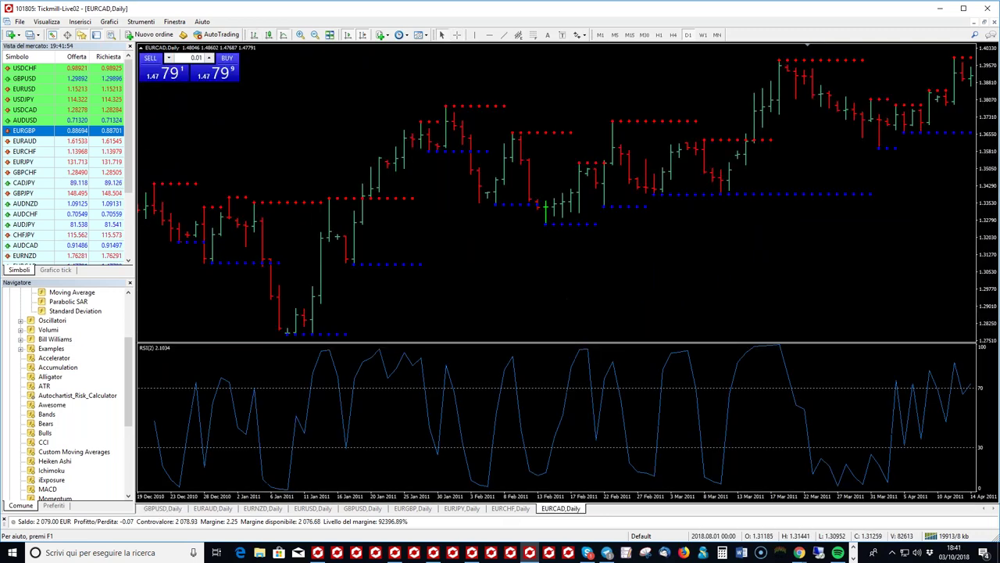
left_click(364, 35)
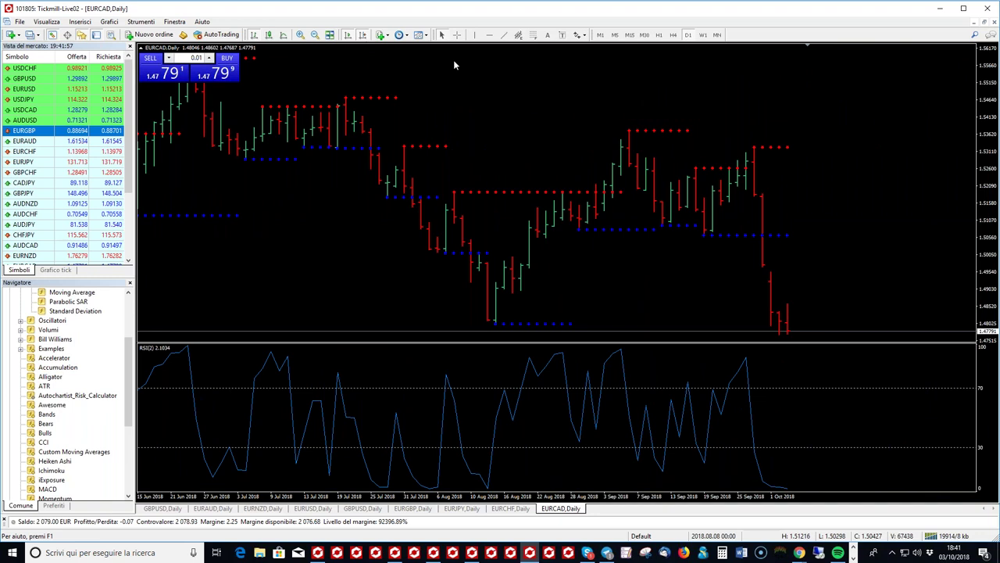
left_click(457, 35)
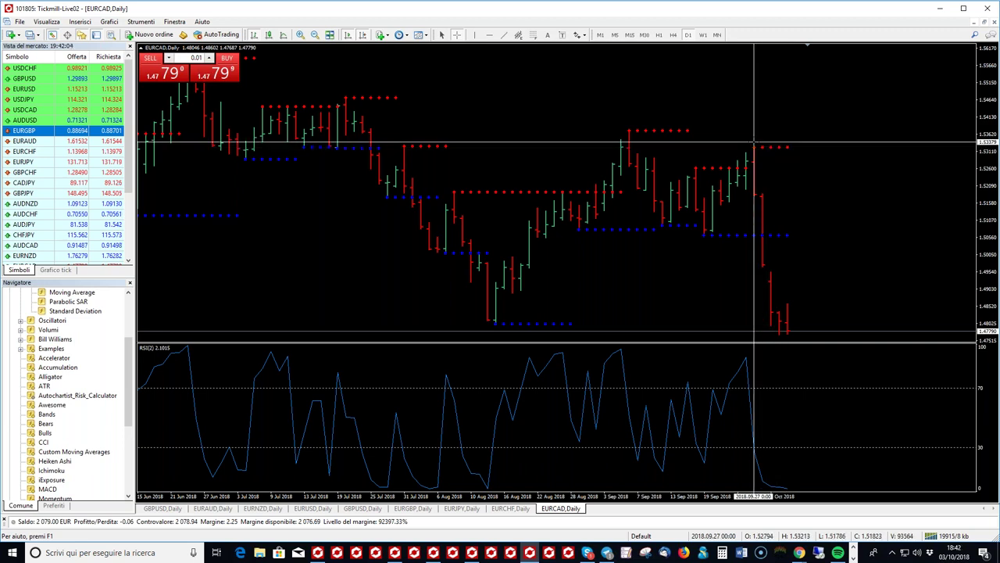
left_click_drag(762, 200, 770, 336)
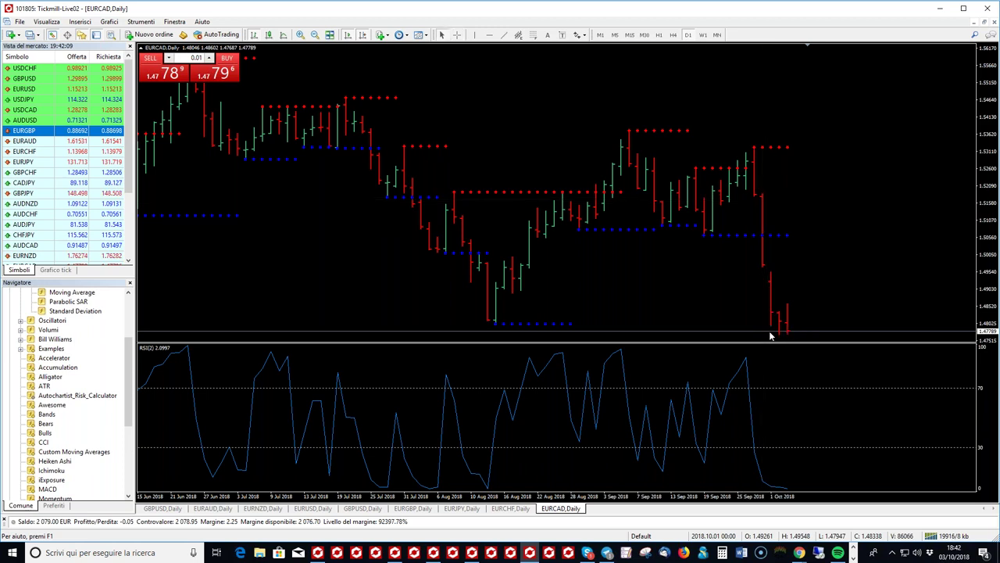
- Examine the EURCHF Daily bars around 1 October 2018 with the crosshair
left_click(508, 509)
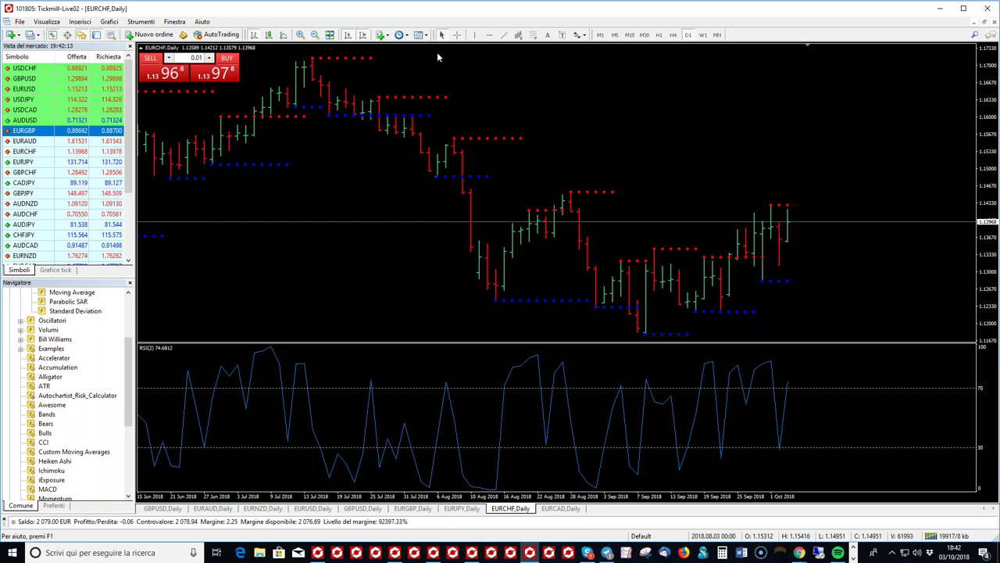
left_click(457, 35)
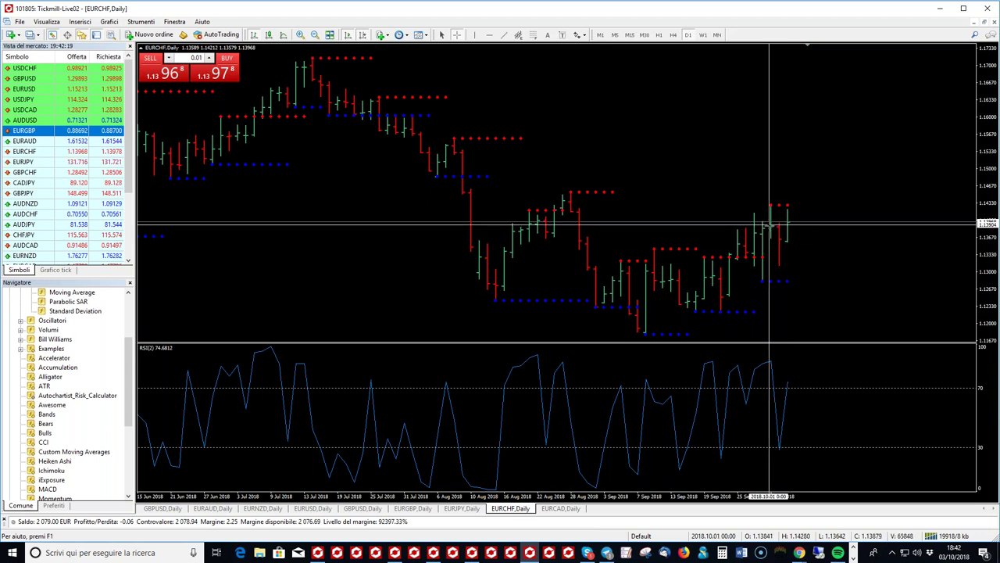
mouse_move(772, 229)
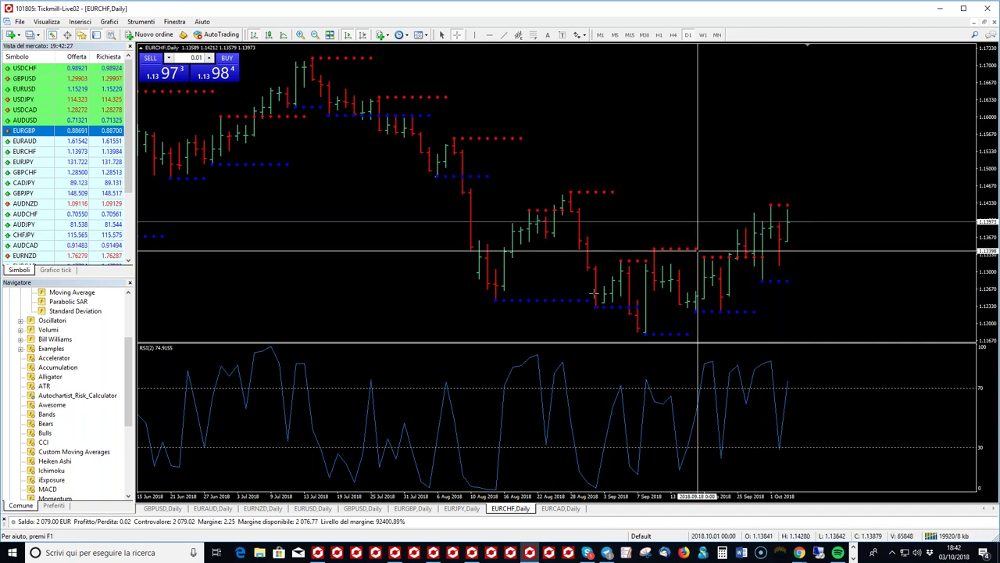
- Close the GBPUSD Daily price chart that shows the RSI, keeping the strength dashboard open
left_click(362, 509)
right_click(366, 509)
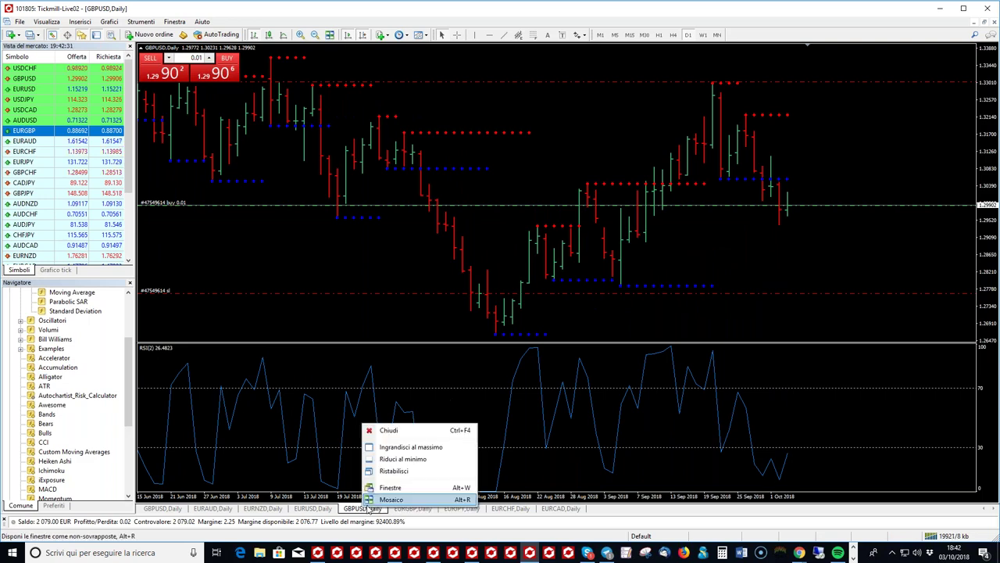
left_click(388, 431)
- Glance at the EURUSD Daily chart and examine the late September 2018 bars on EURNZD Daily with the crosshair
left_click(315, 508)
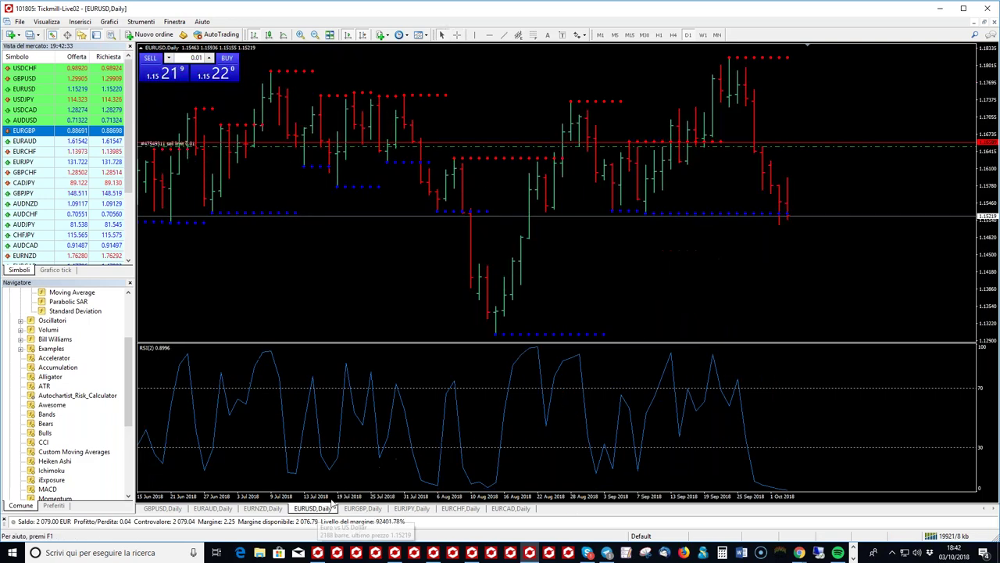
left_click(270, 509)
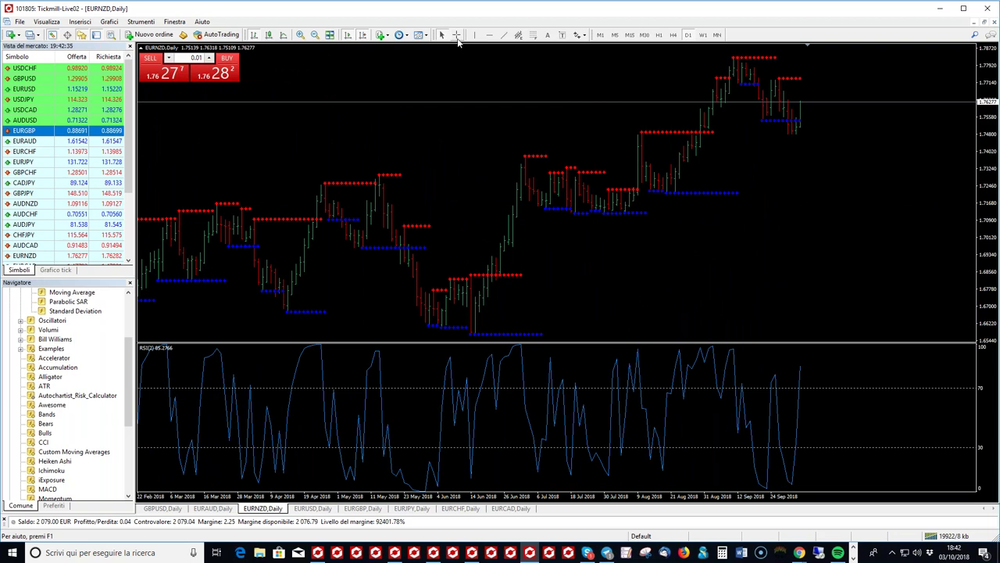
left_click(457, 35)
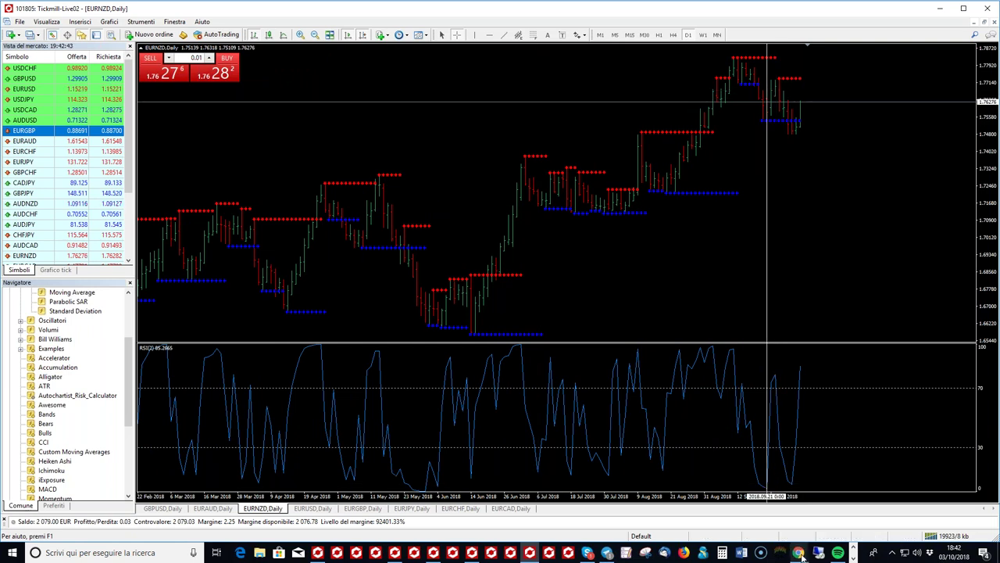
- Switch to the Excel workbook's Foglio9 sheet and select the EUR basket results in B2:B8 to read their sum
mouse_move(243, 552)
left_click(228, 532)
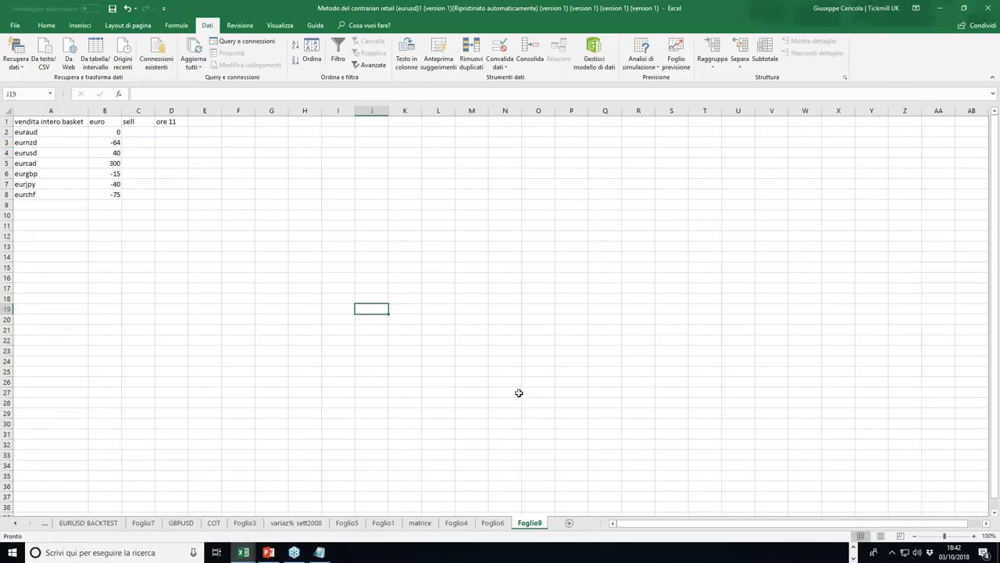
left_click(519, 360)
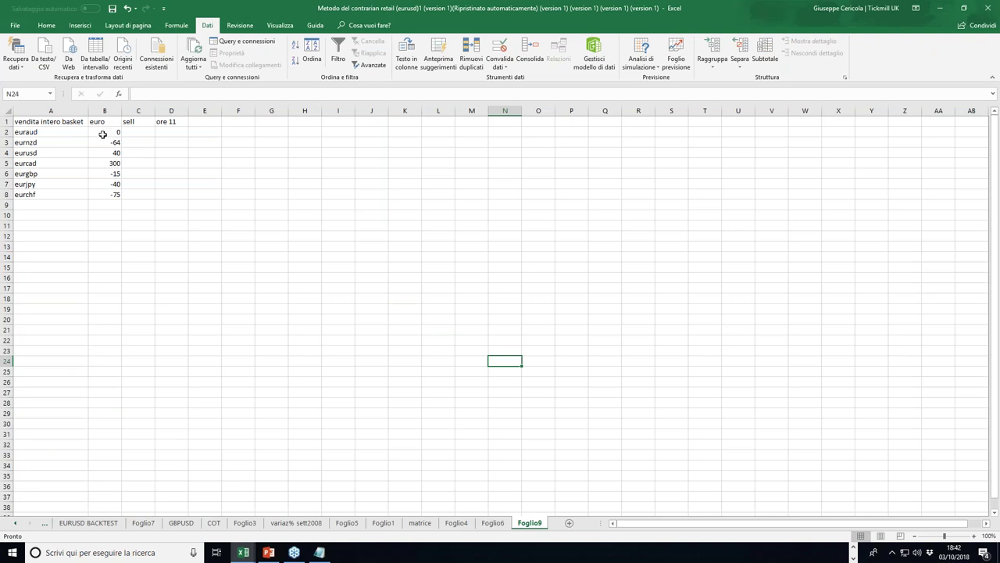
left_click(106, 136)
left_click_drag(106, 139, 105, 195)
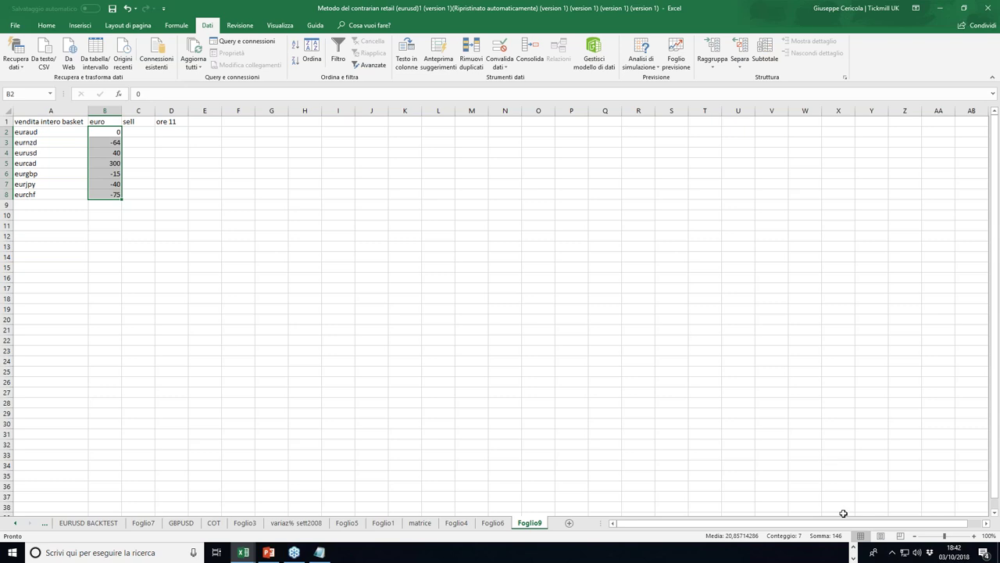
- Check the eurjpy and eurnzd results individually and reselect B2:B8 to review the total of the EUR basket sale
left_click(95, 235)
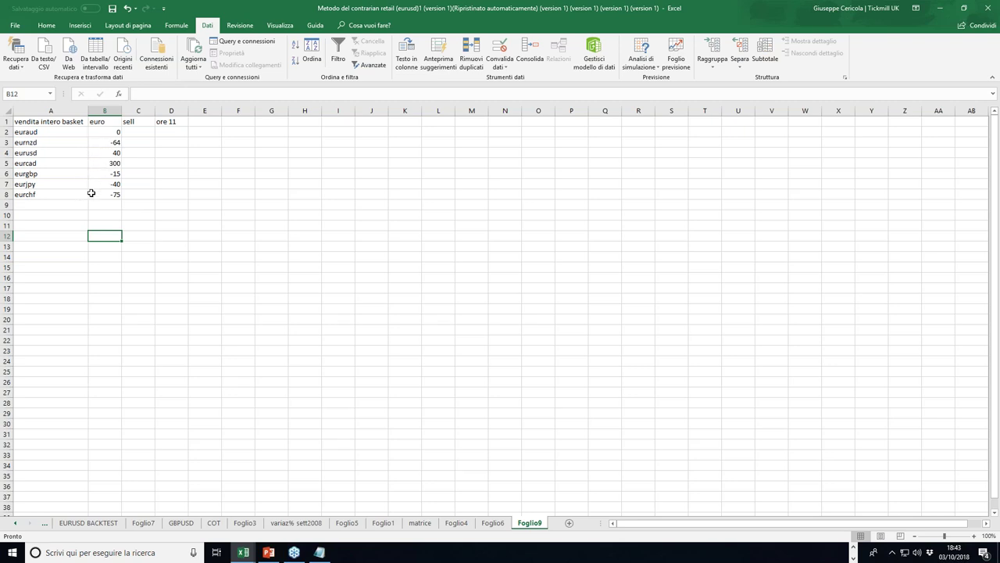
left_click(99, 188)
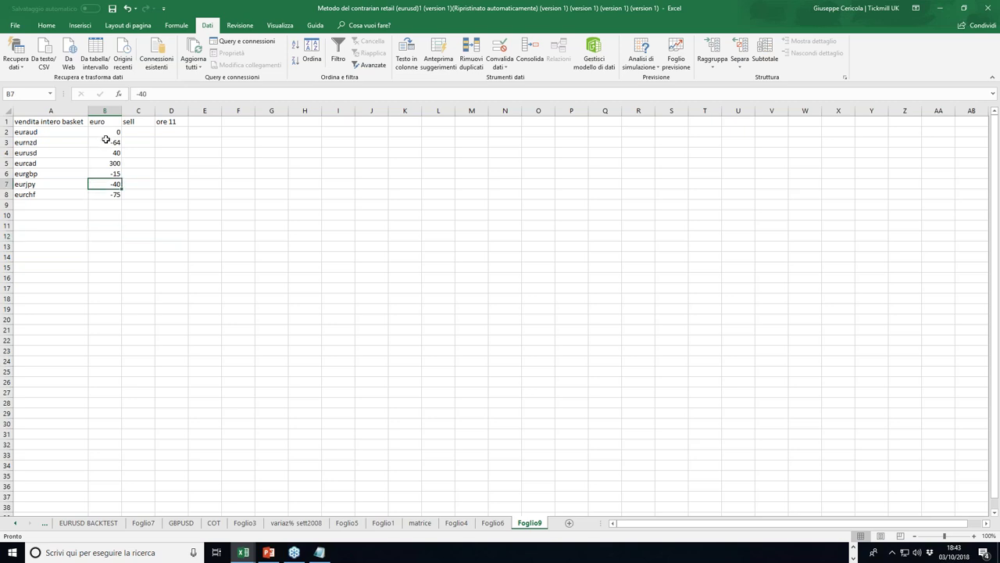
left_click(108, 135)
left_click_drag(108, 137, 114, 190)
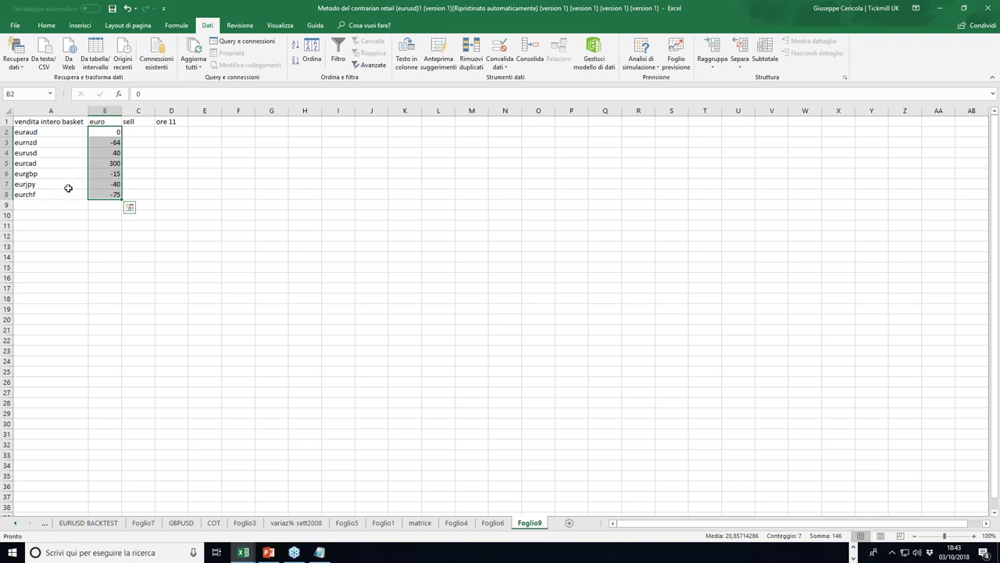
left_click(98, 142)
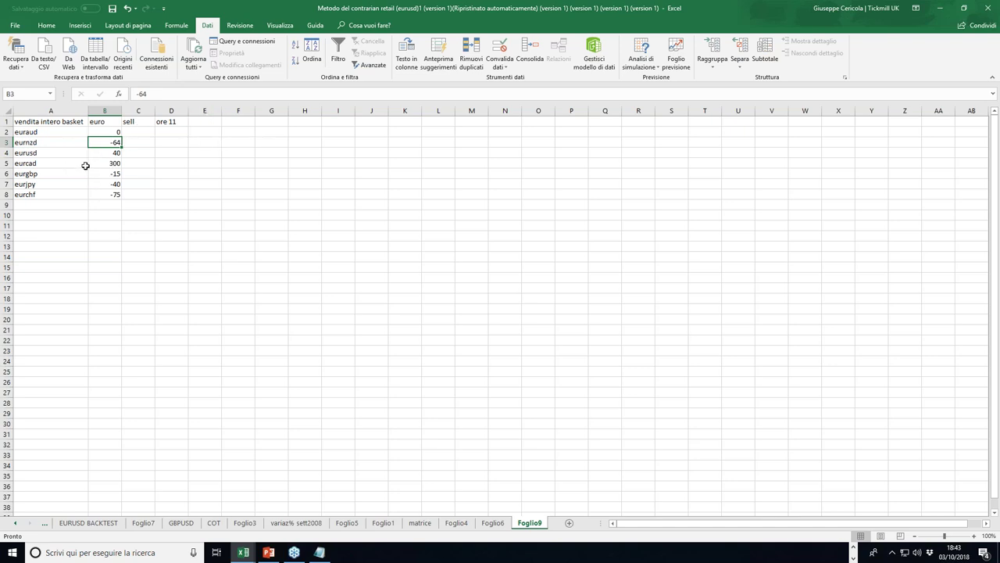
- Minimize both Excel workbooks and return to the GBPUSD Daily strength dashboard in MetaTrader 4
left_click(940, 8)
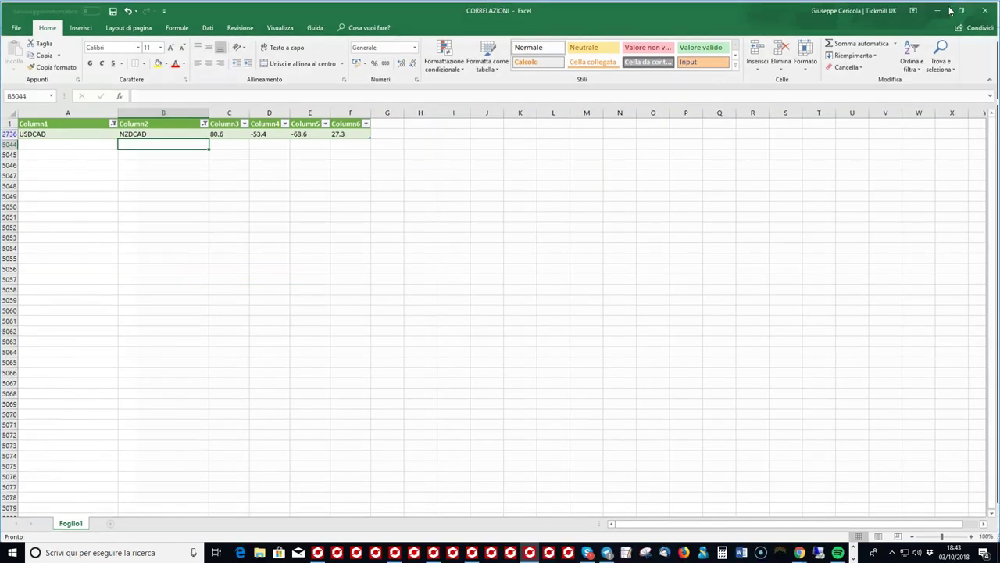
left_click(947, 9)
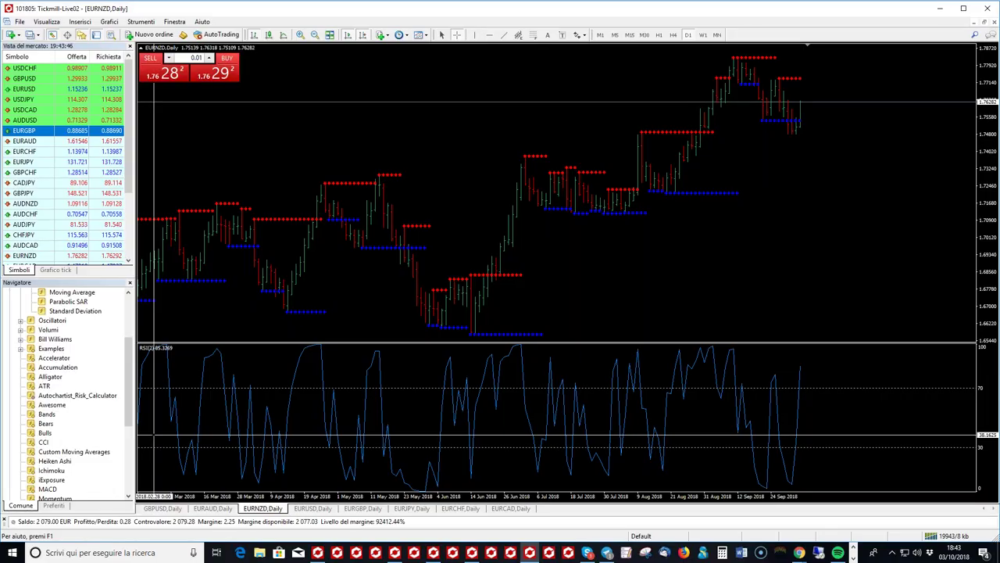
left_click(163, 508)
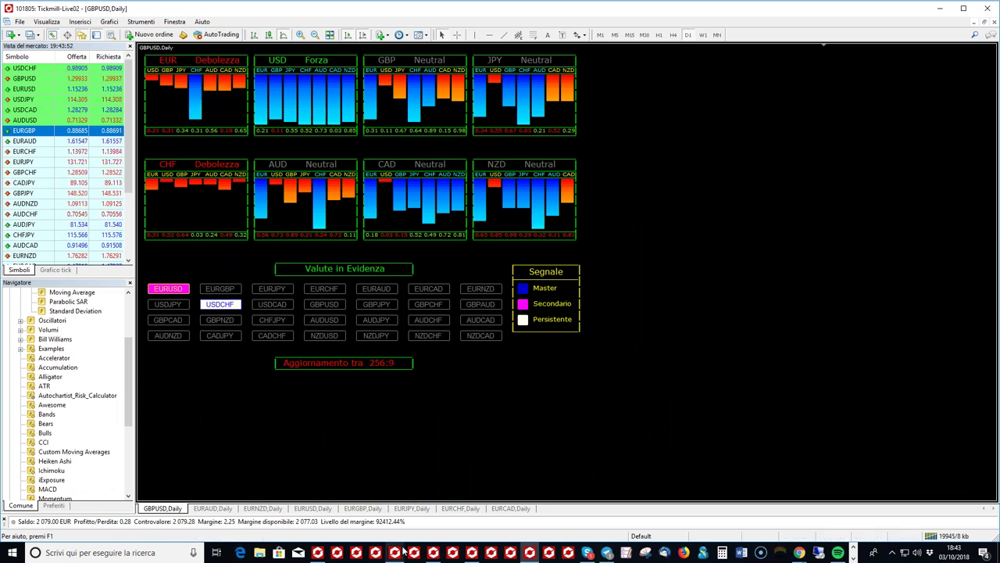
- Check the TickmillUK-Live03 GBPUSD Daily dashboard and return to the Tickmill-Live02 one to inspect the EUR strength bars
mouse_move(396, 553)
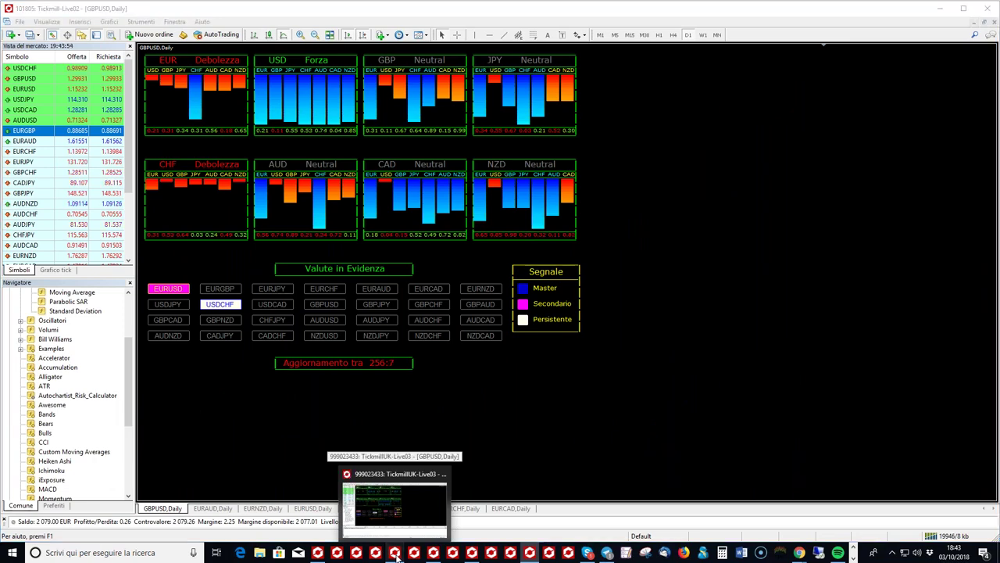
left_click(396, 553)
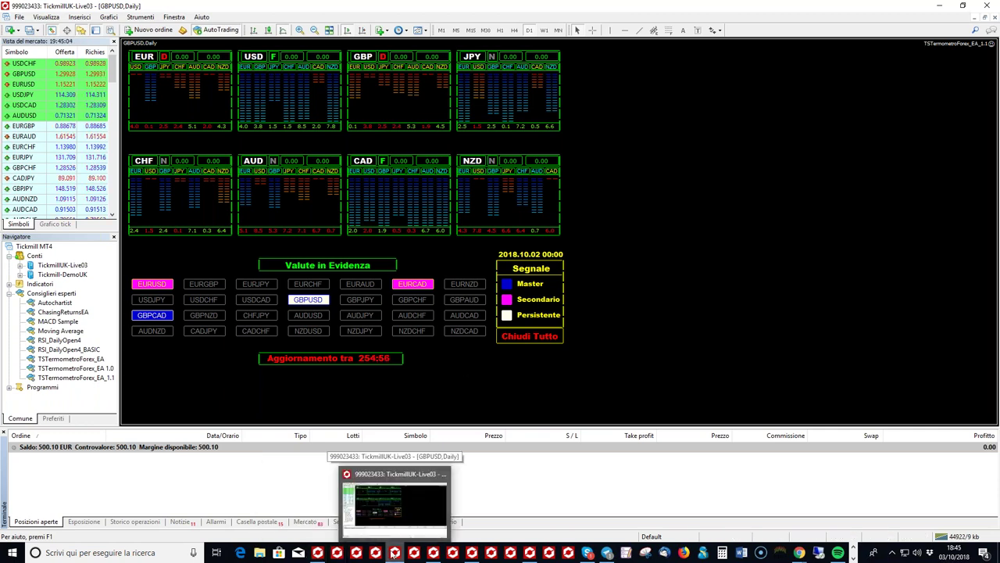
left_click(530, 552)
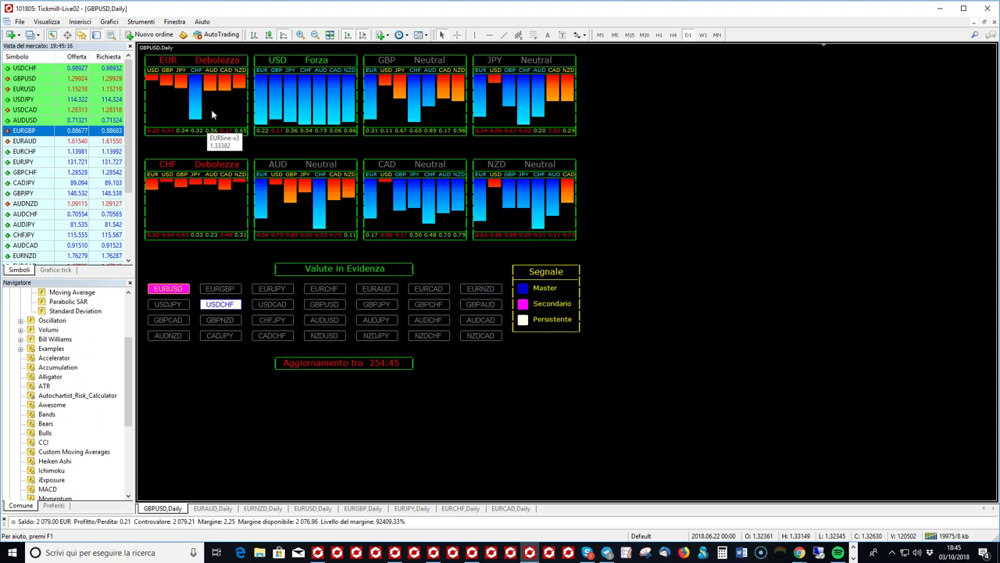
mouse_move(196, 105)
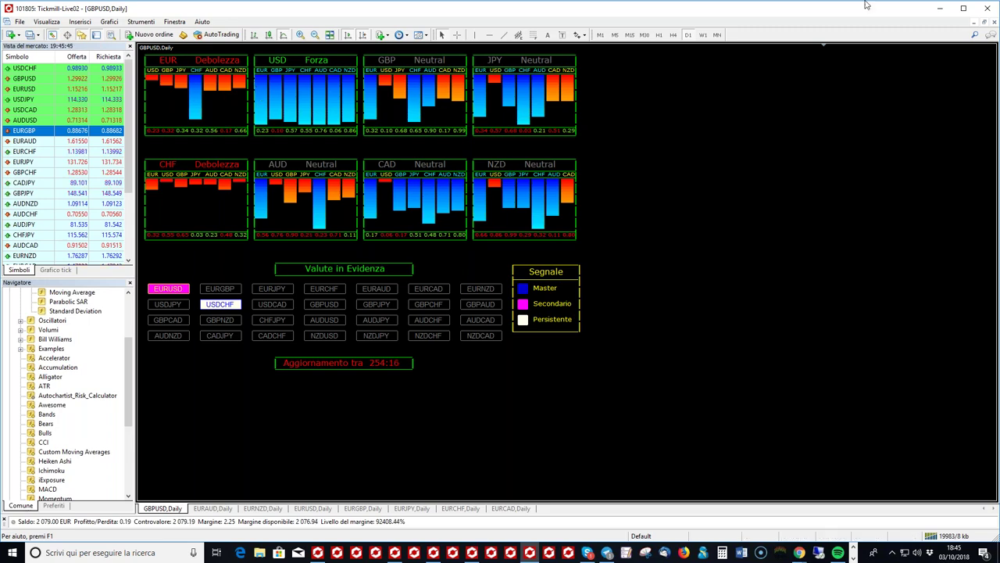
- Minimize the Tickmill-Live02 dashboard, glance at the TickmillUK-Live03 dashboard and switch to Mataf's currency index page in Chrome
left_click(939, 9)
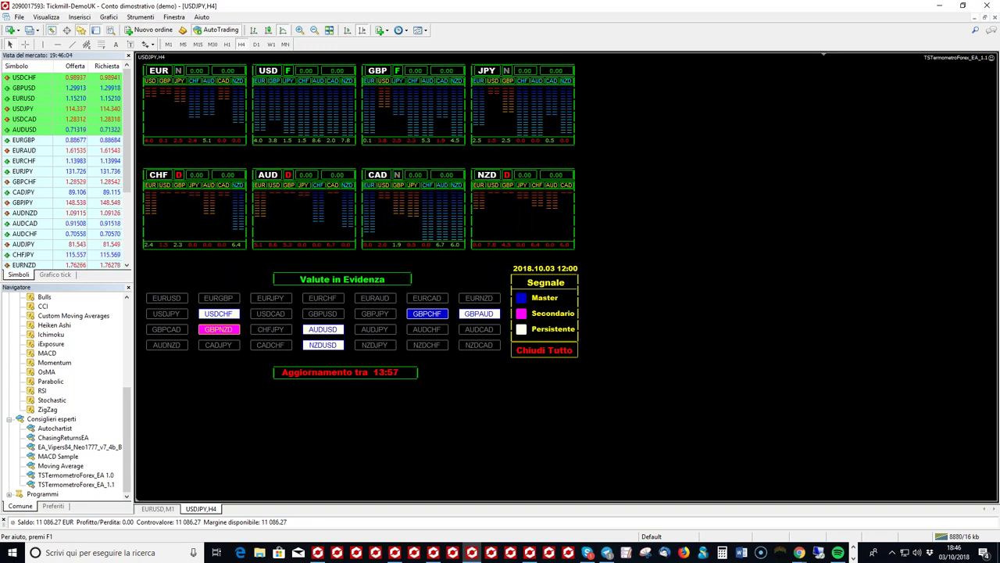
left_click(798, 552)
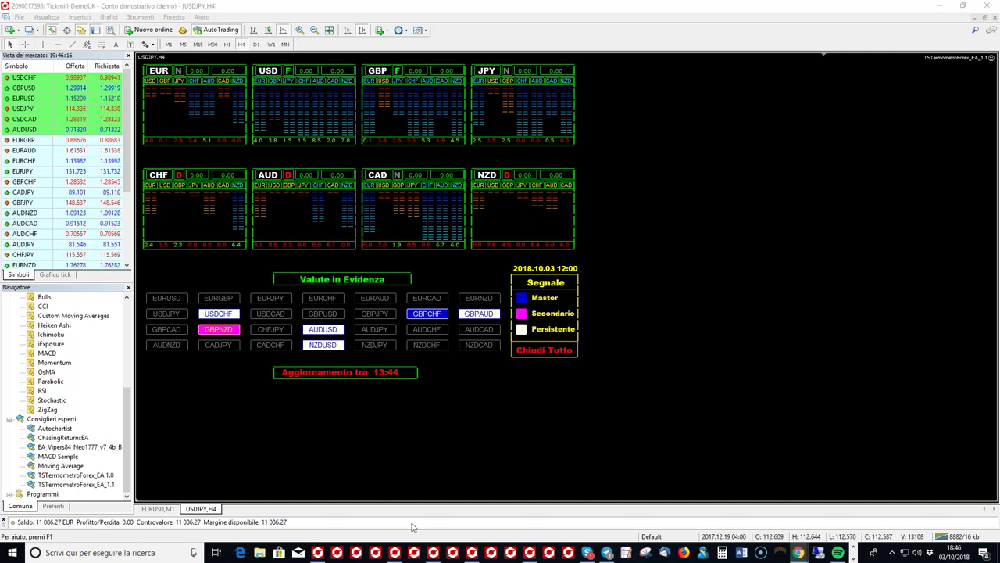
left_click(395, 552)
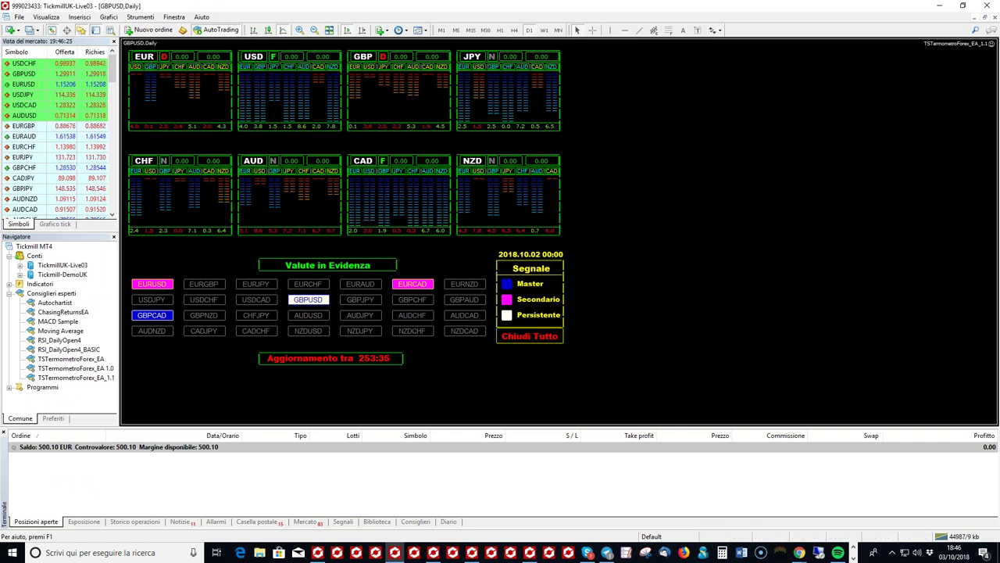
left_click(799, 552)
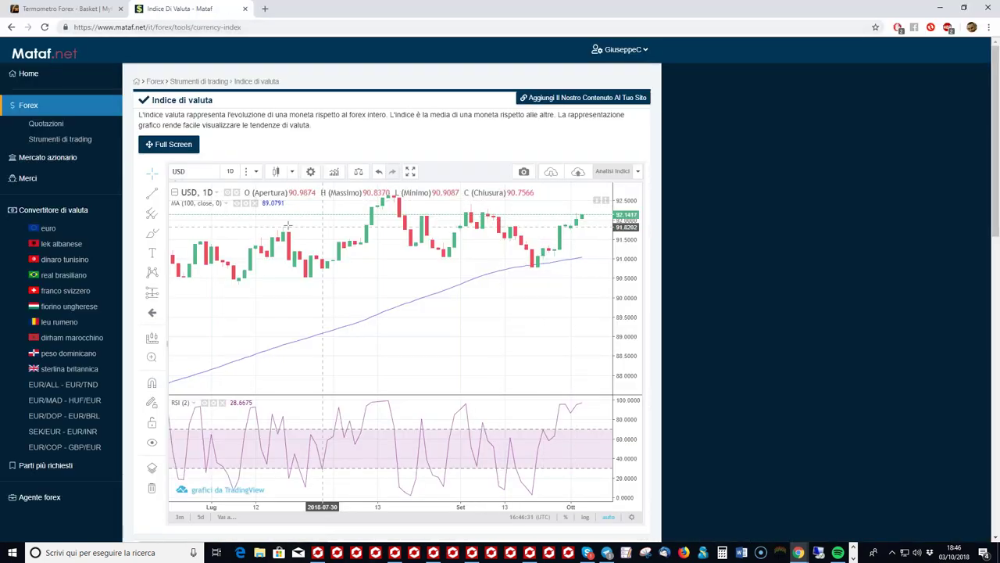
- Look over Mataf's currency index page, from the USD daily candlestick chart down to the EUR line chart
scroll(200, 168, "down", 1)
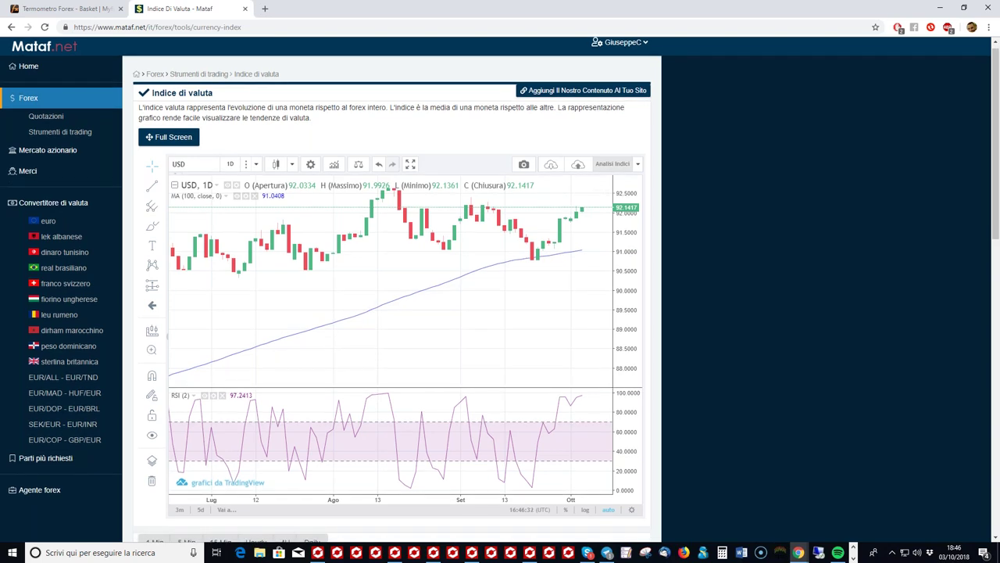
scroll(822, 185, "down", 1)
scroll(800, 180, "up", 1)
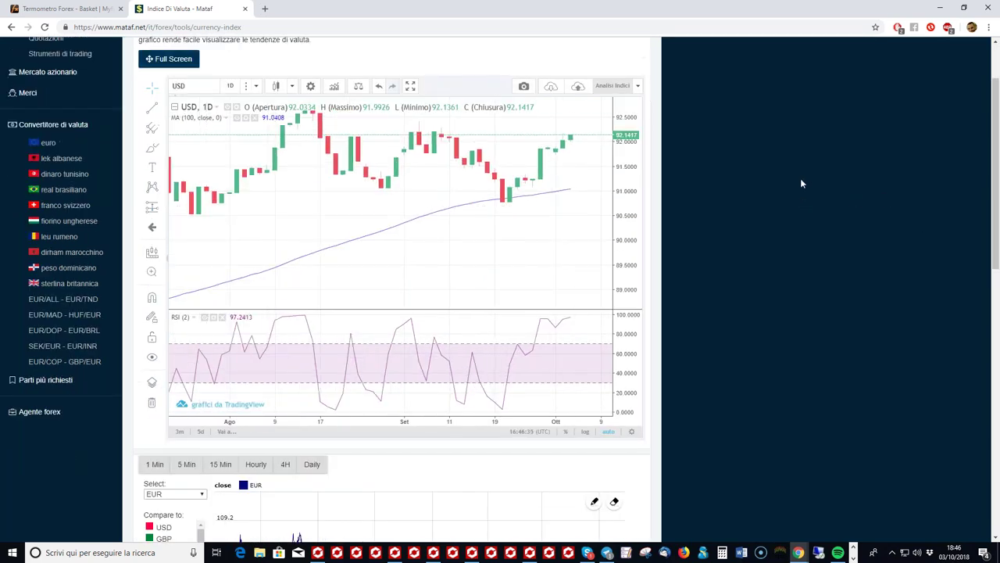
scroll(800, 180, "up", 1)
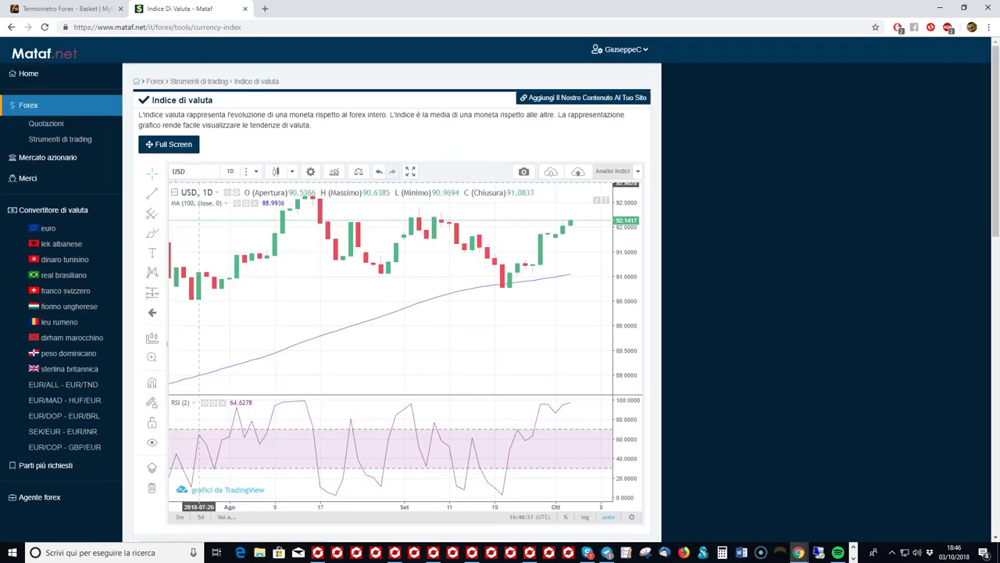
scroll(781, 166, "down", 1)
scroll(781, 166, "down", 1)
scroll(781, 161, "down", 1)
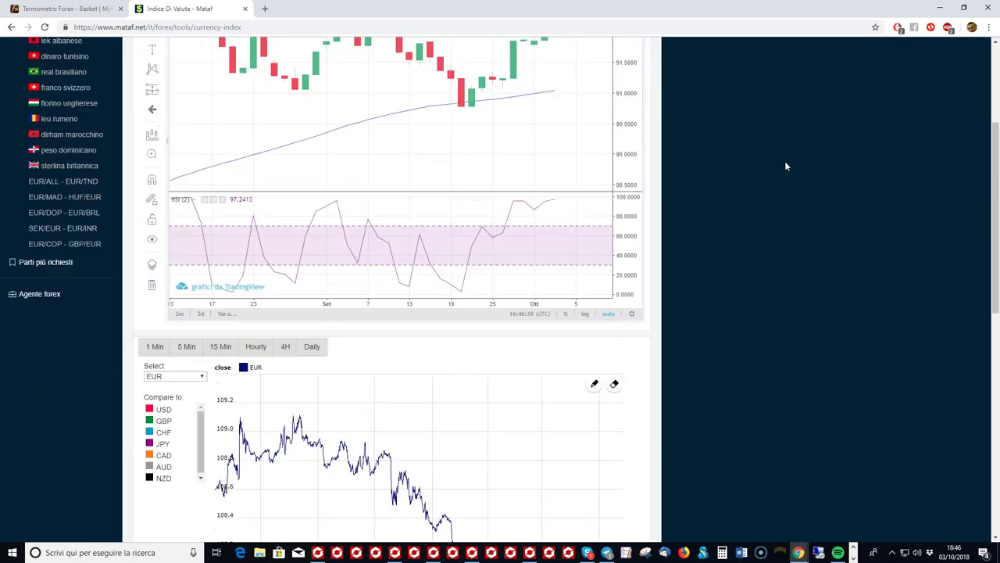
scroll(785, 161, "down", 3)
scroll(763, 165, "up", 1)
scroll(762, 165, "up", 4)
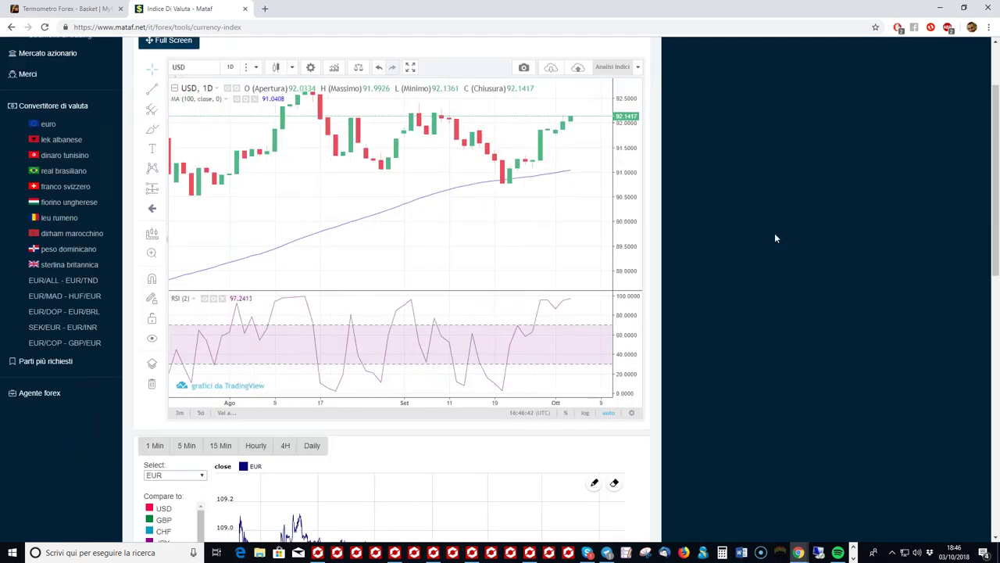
- Compare the EUR index with USD, GBP, CHF, JPY, CAD, AUD and NZD in the lower line chart
scroll(775, 233, "down", 3)
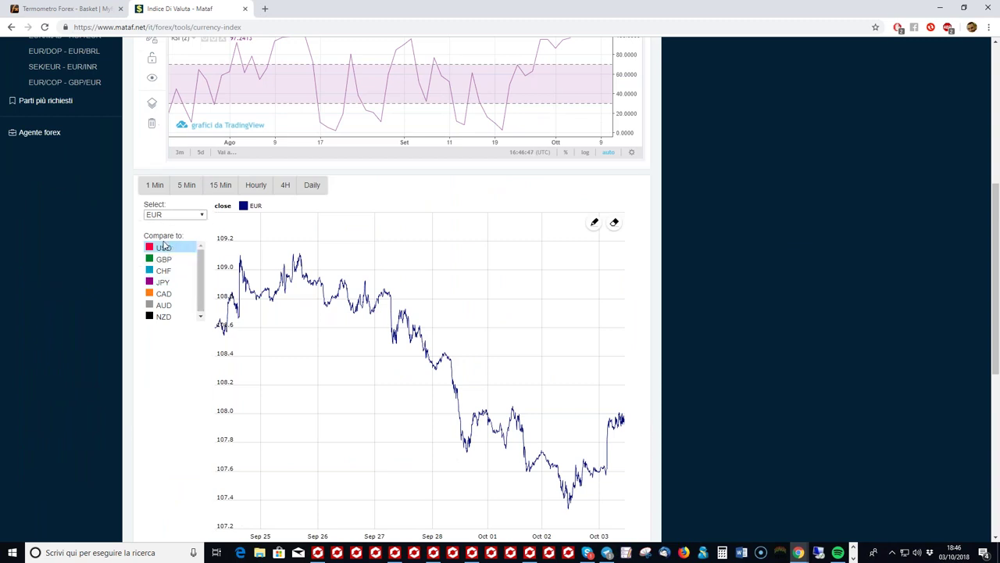
scroll(176, 235, "down", 1)
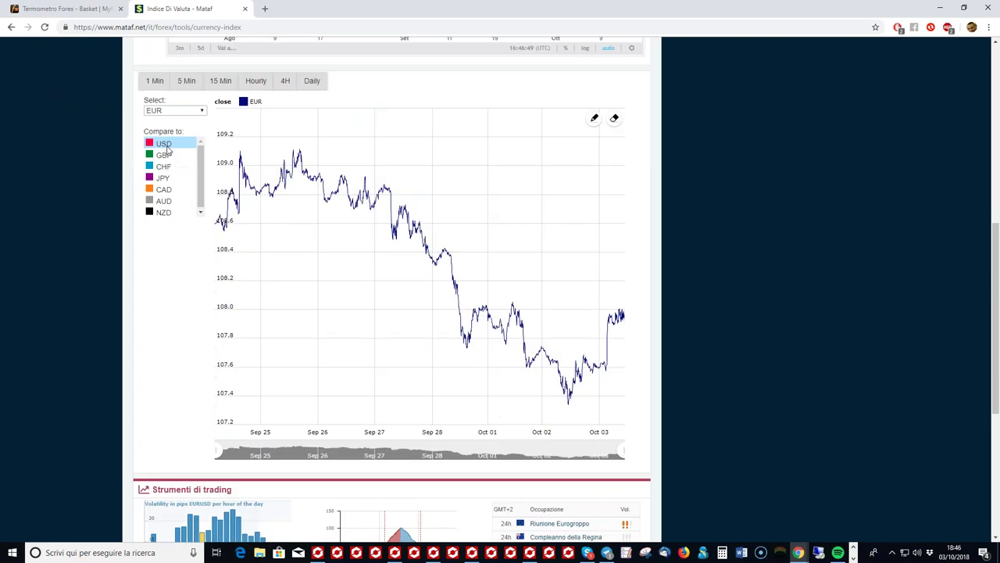
left_click_drag(166, 156, 168, 218)
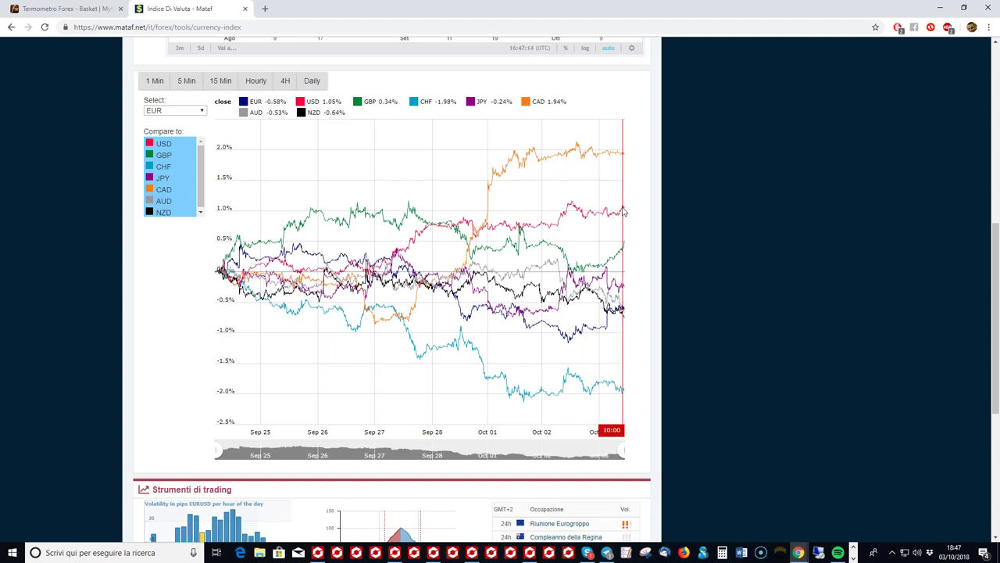
- Examine the USD daily index at wider and closer ranges against its 100-period moving average and RSI (2)
scroll(570, 257, "up", 5)
scroll(570, 256, "up", 2)
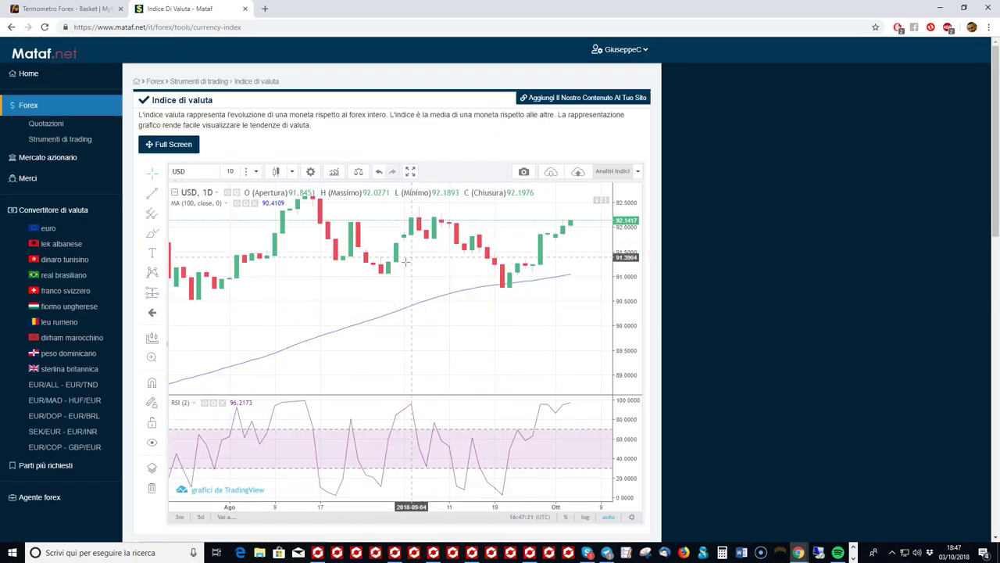
scroll(552, 238, "down", 2)
scroll(551, 238, "up", 1)
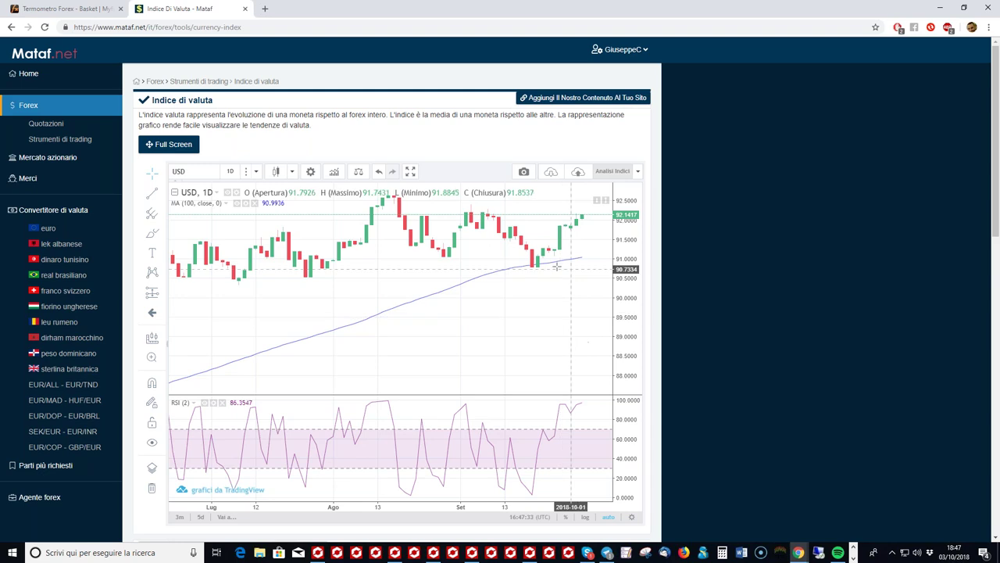
scroll(547, 260, "down", 1)
scroll(543, 254, "down", 4)
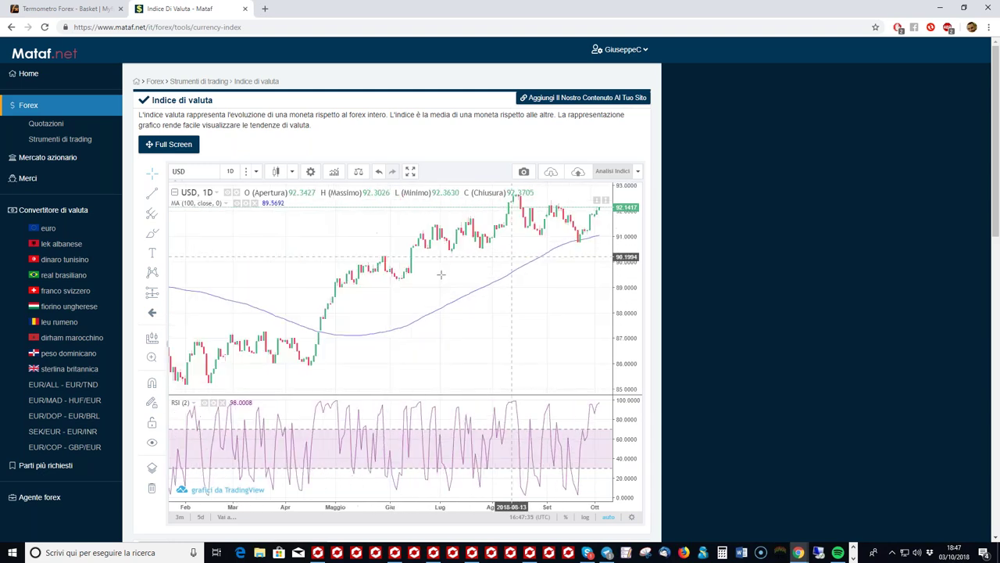
scroll(555, 261, "up", 4)
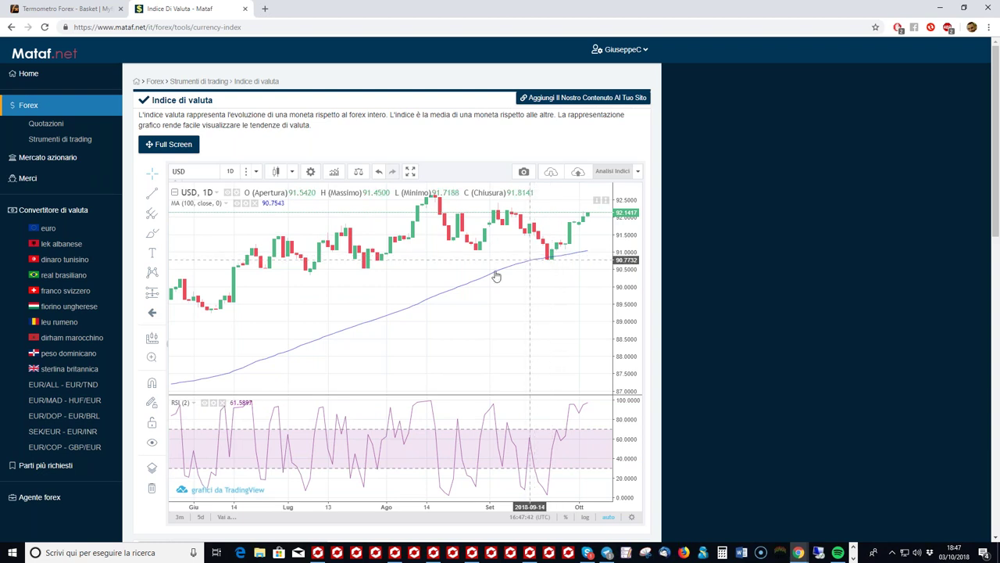
scroll(340, 289, "down", 4)
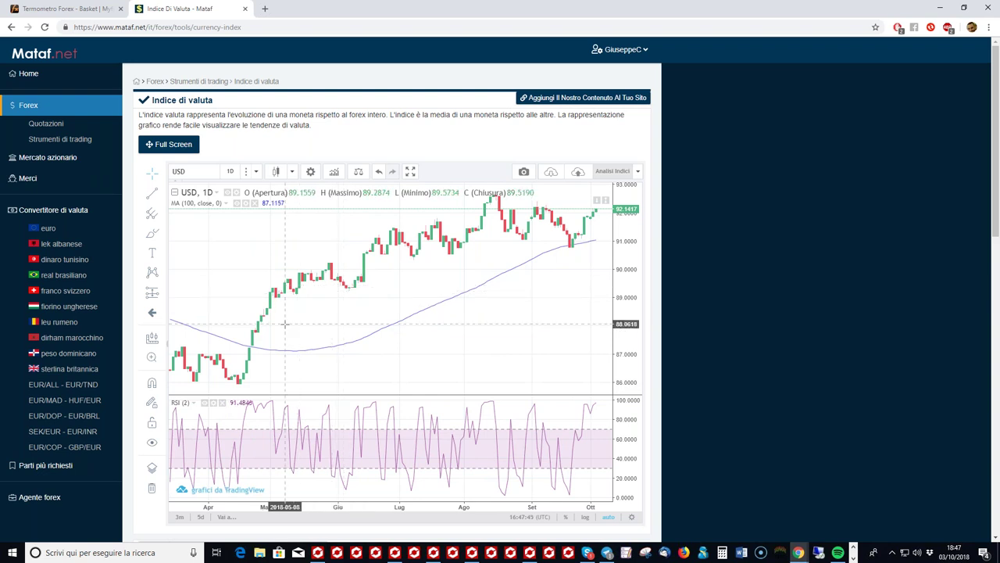
scroll(336, 287, "up", 1)
scroll(336, 287, "up", 2)
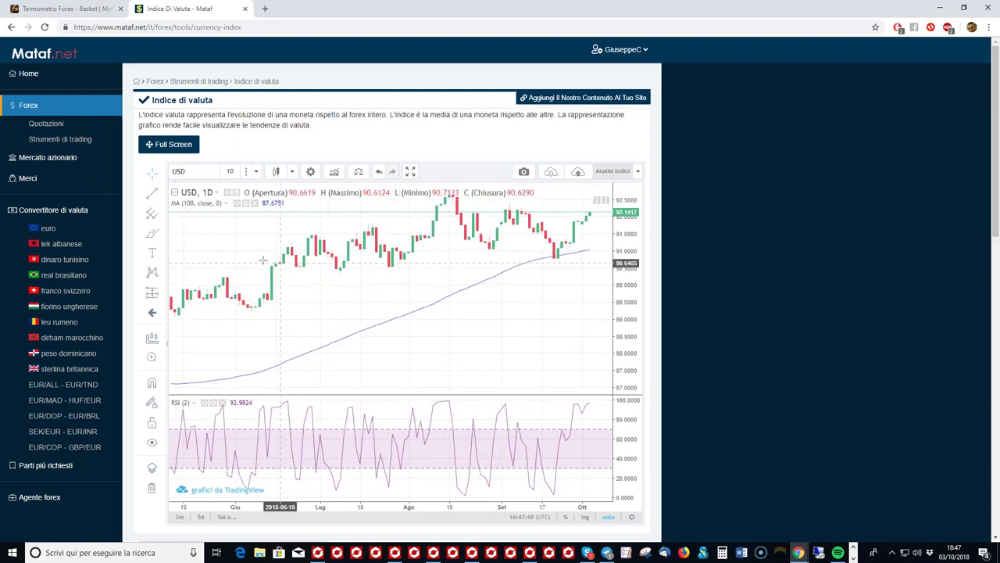
- Check the TickmillUK-Live03 dashboard and return to Mataf to examine the latest candles of the USD daily index
left_click(398, 552)
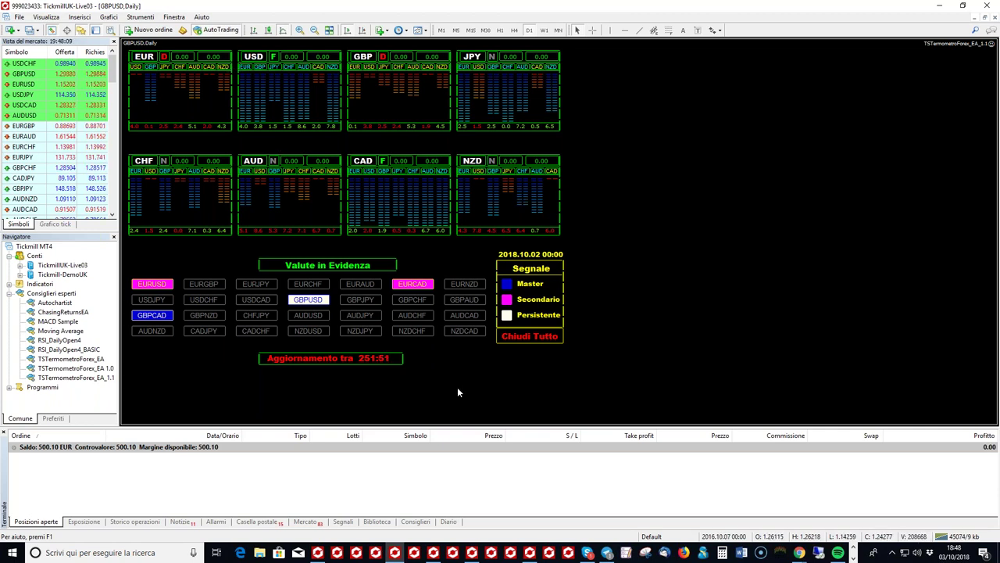
key("alt+Tab")
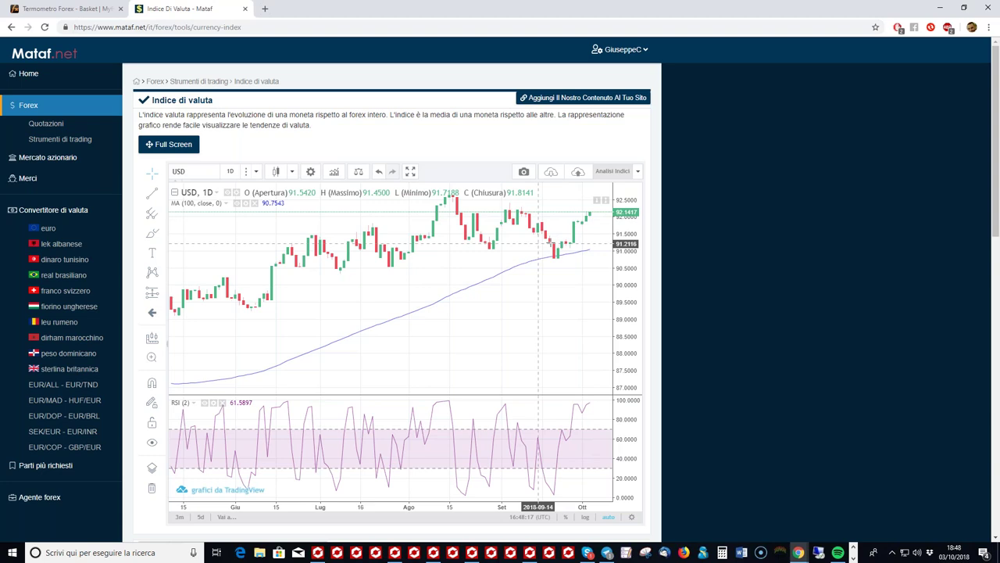
scroll(571, 229, "down", 8)
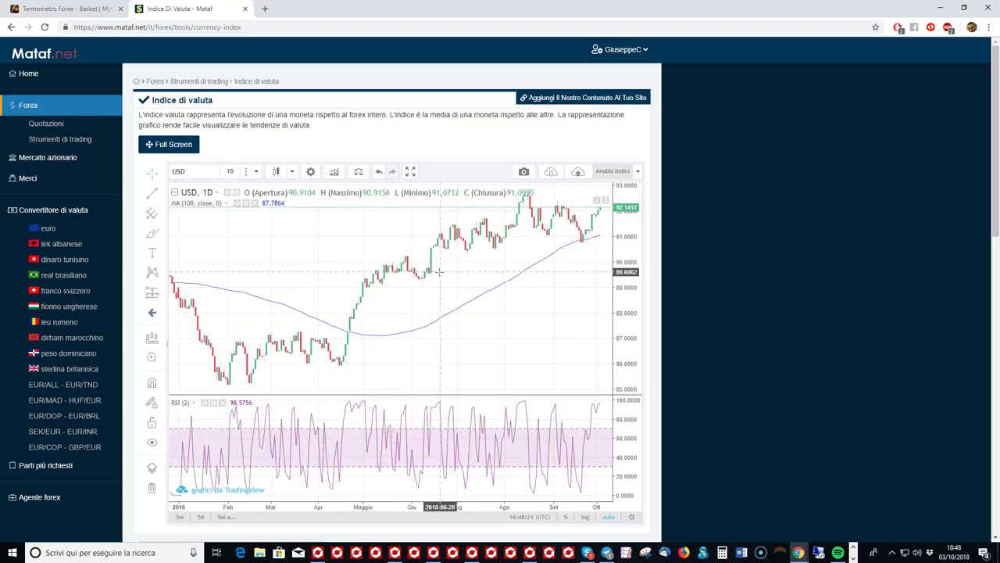
scroll(437, 271, "up", 2)
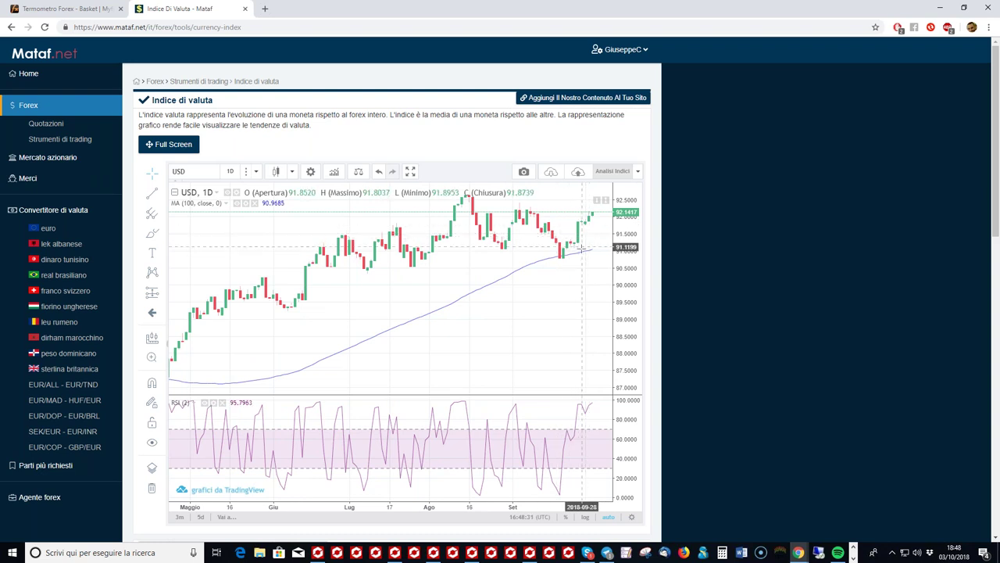
scroll(580, 258, "up", 2)
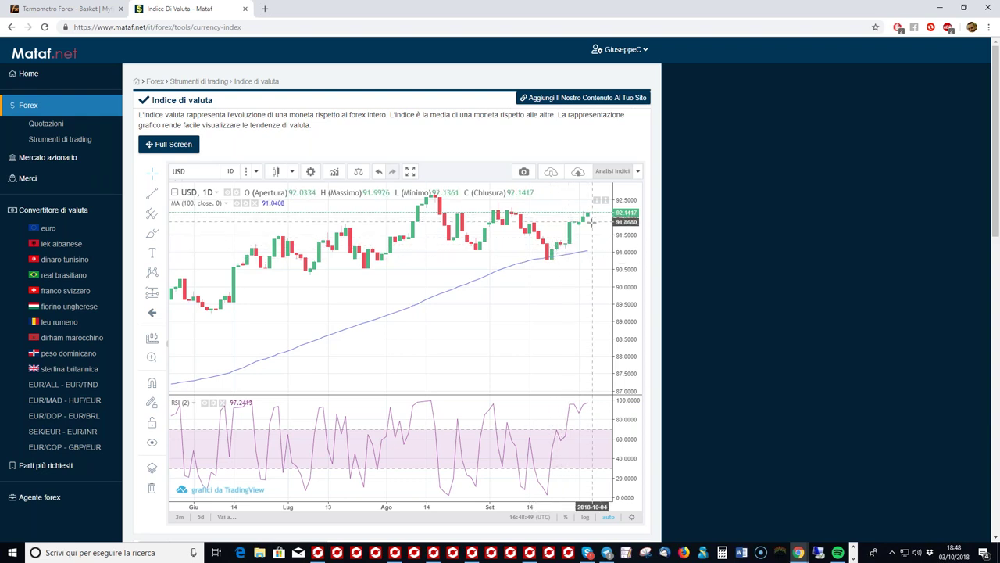
scroll(591, 223, "up", 1)
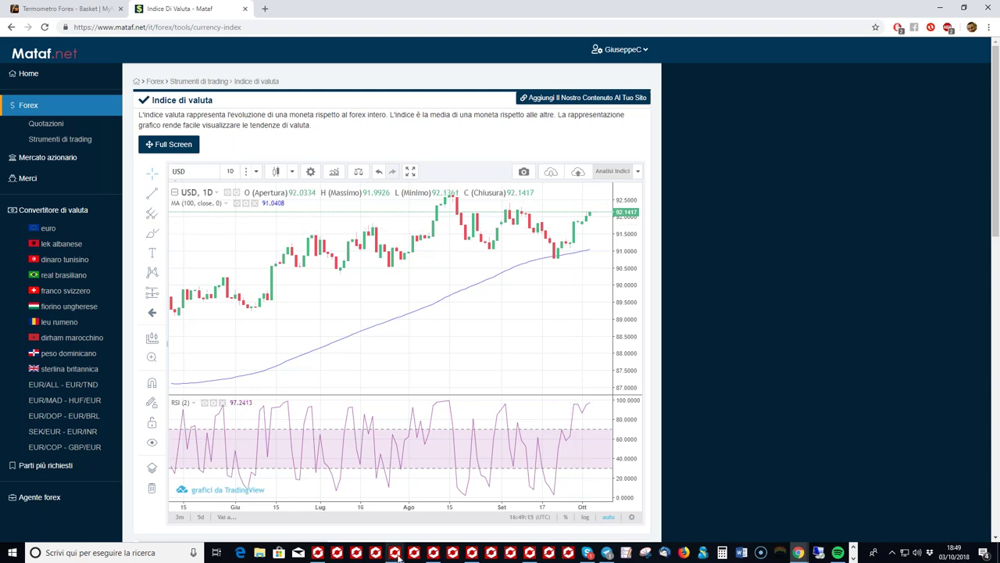
- On the TickmillUK-Live03 dashboard, dismiss the EURUSD buy prompt and review the input values of TSTermometroForex_EA_1.1
mouse_move(398, 556)
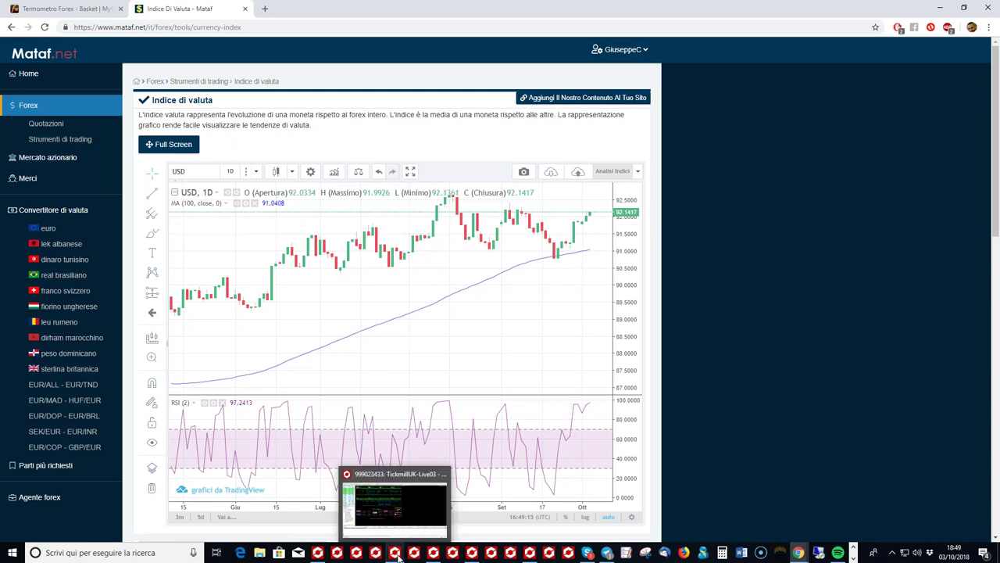
left_click(396, 554)
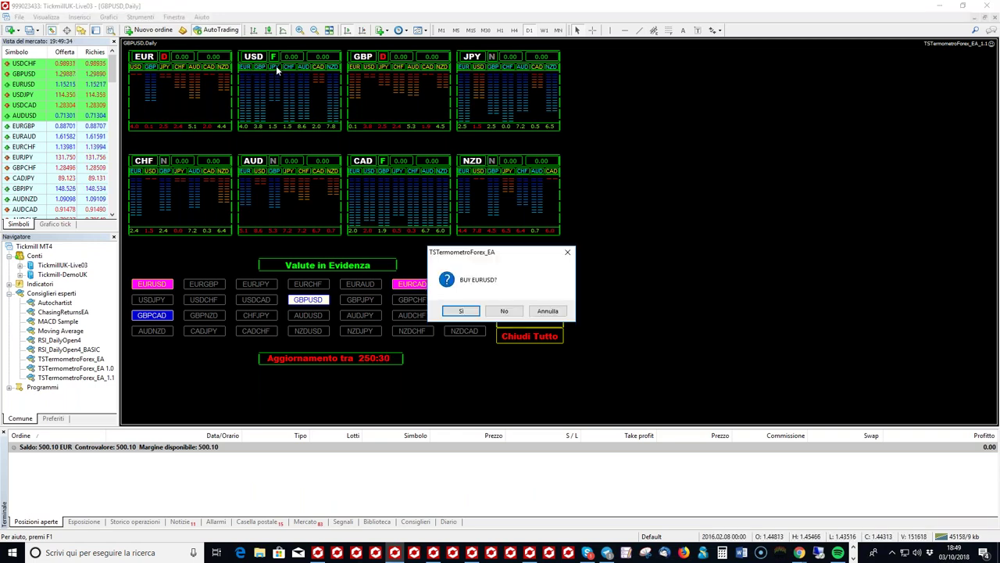
left_click(507, 311)
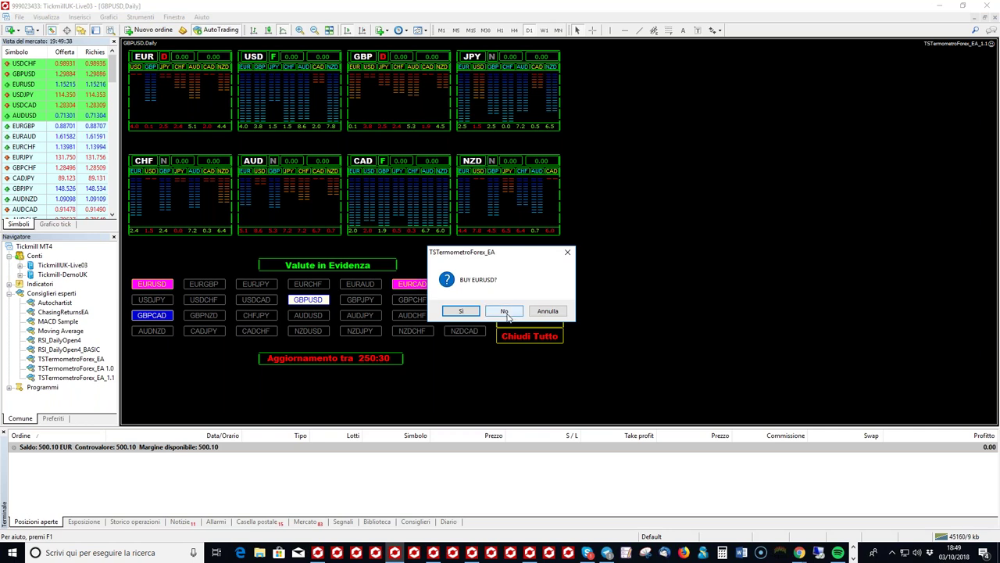
left_click(567, 252)
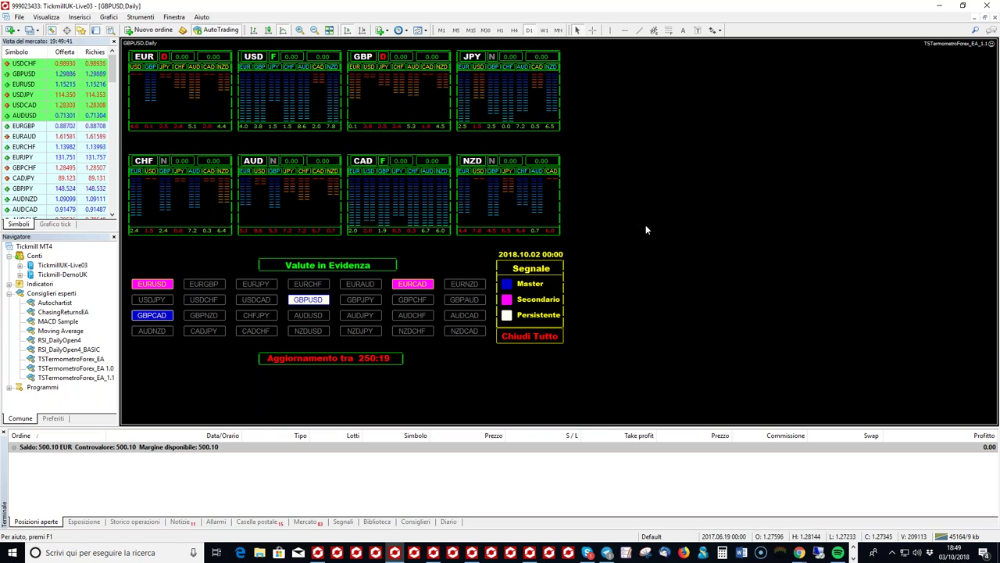
key("F7")
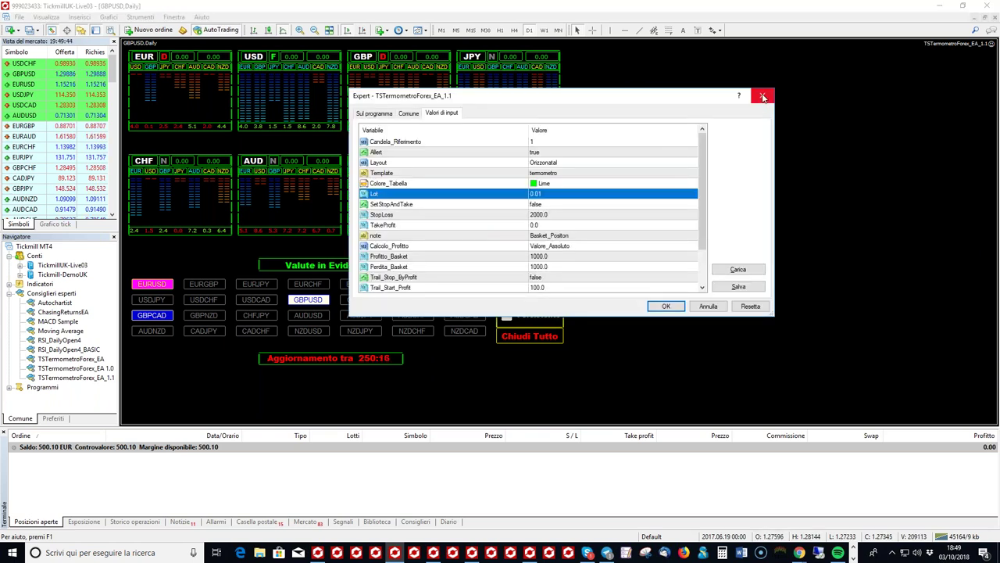
left_click(764, 97)
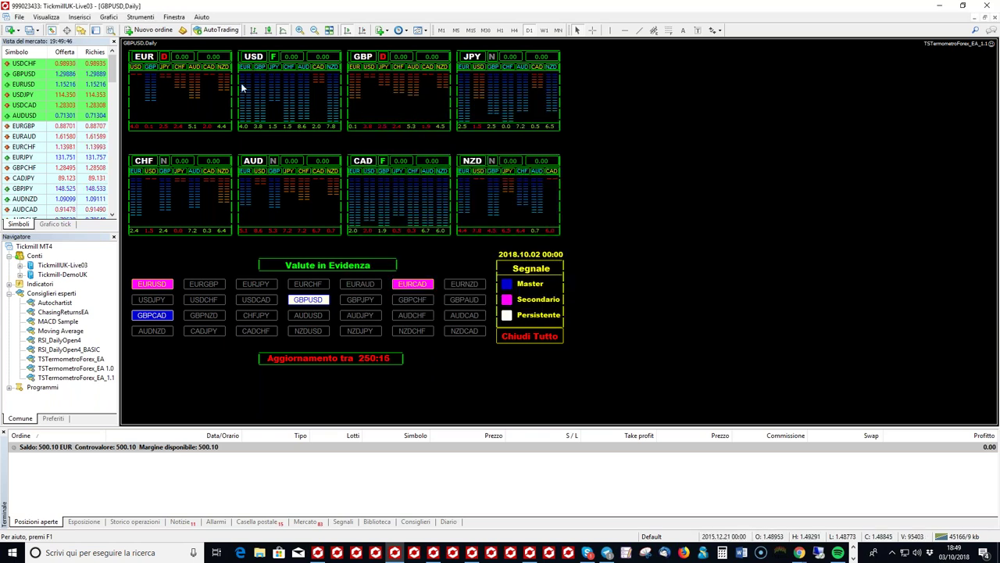
- From the USD basket, decline the EURUSD buy, sell 0.01 lot of EURUSD instead, and buy 0.01 lot of GBPUSD
left_click(504, 311)
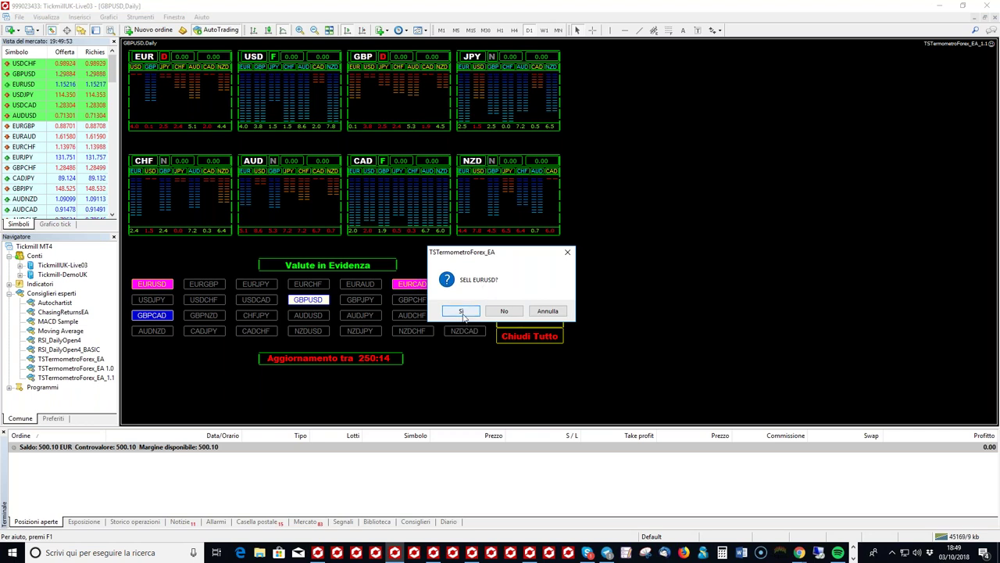
left_click(461, 311)
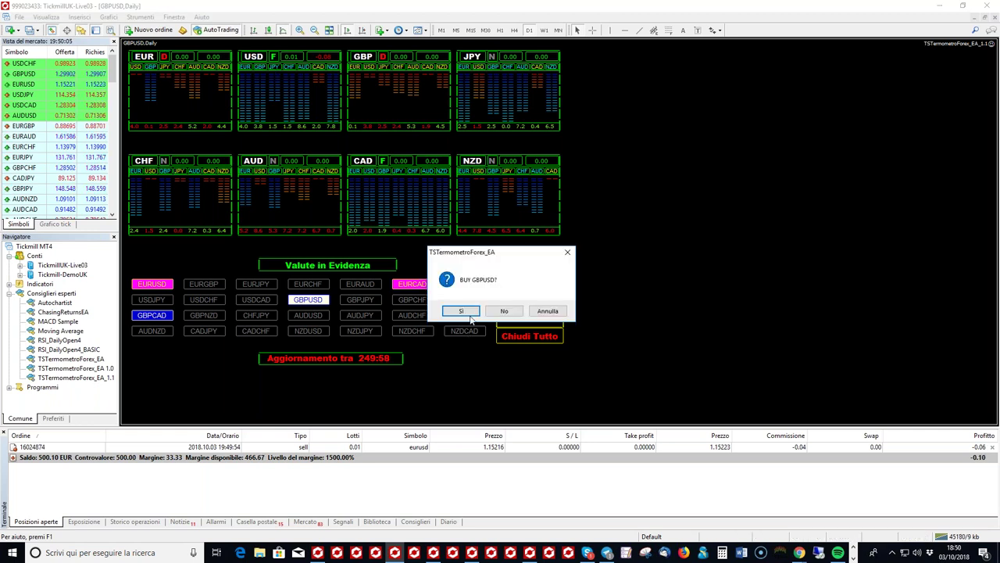
left_click(462, 312)
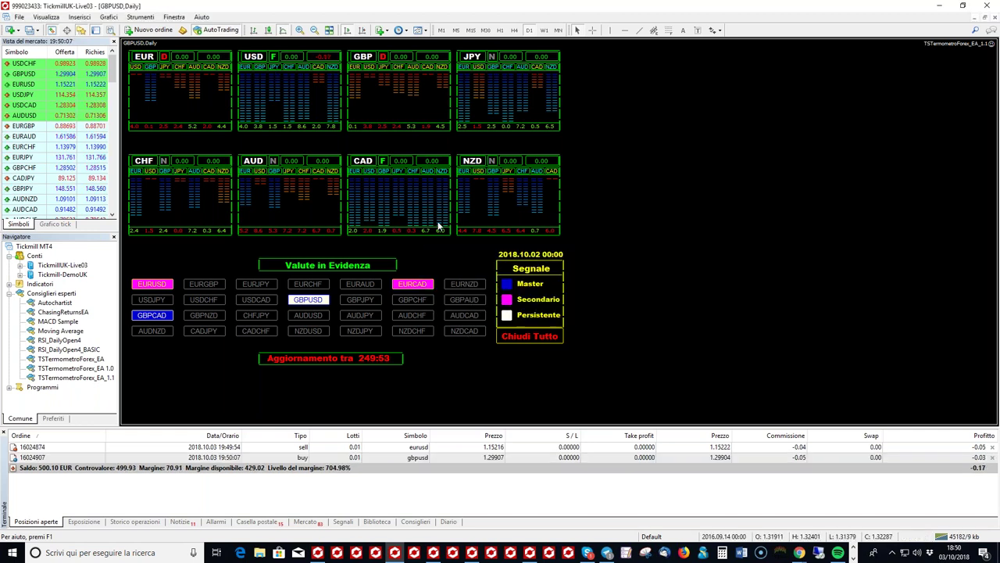
- Buy 0.01 lot each of USDJPY and USDCHF from the USD basket
left_click(274, 66)
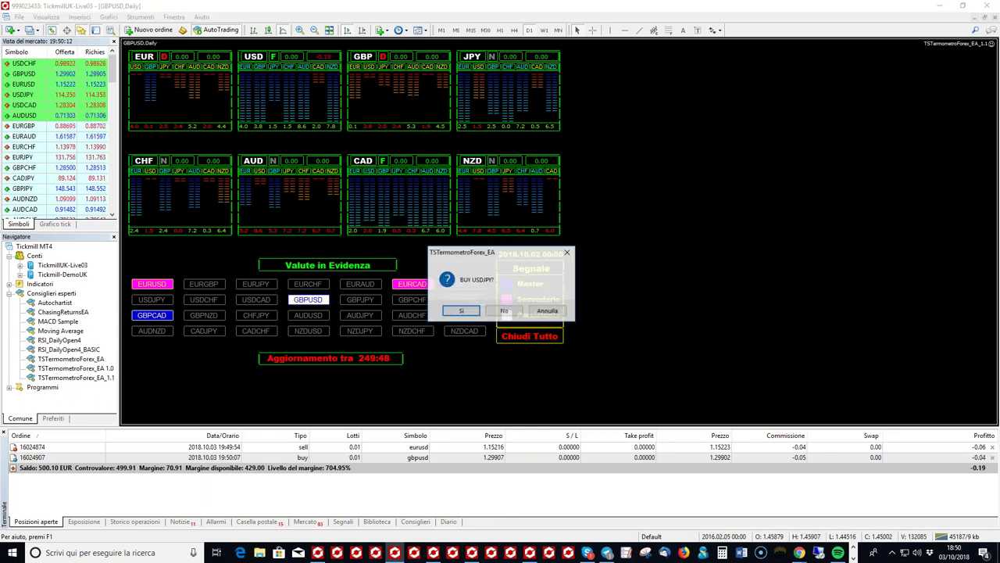
left_click(462, 311)
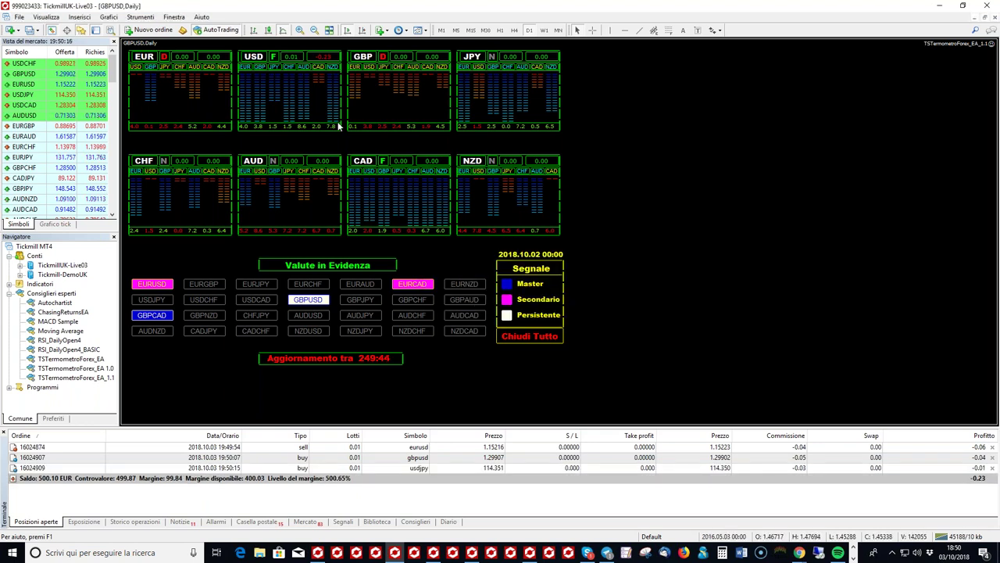
left_click(286, 67)
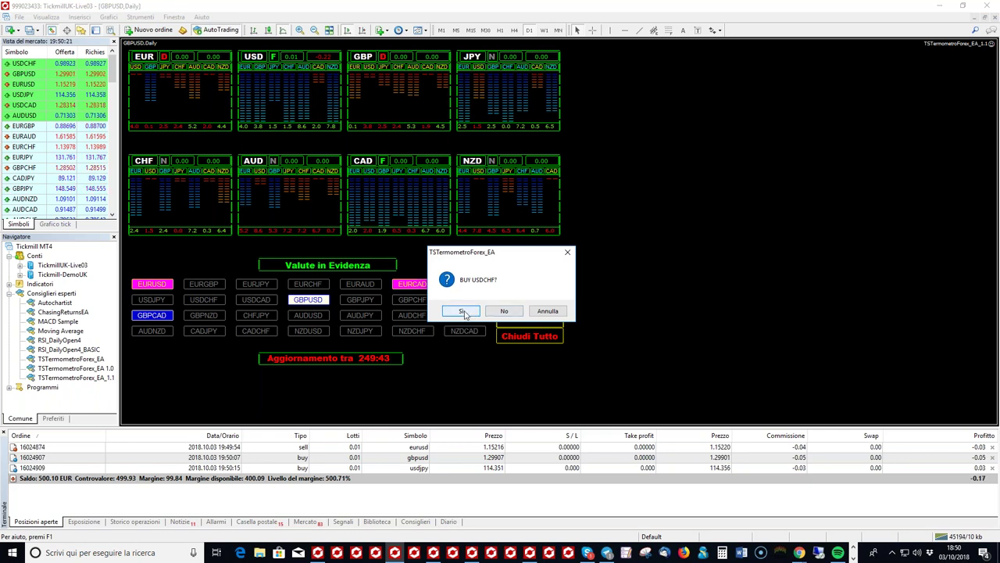
left_click(462, 311)
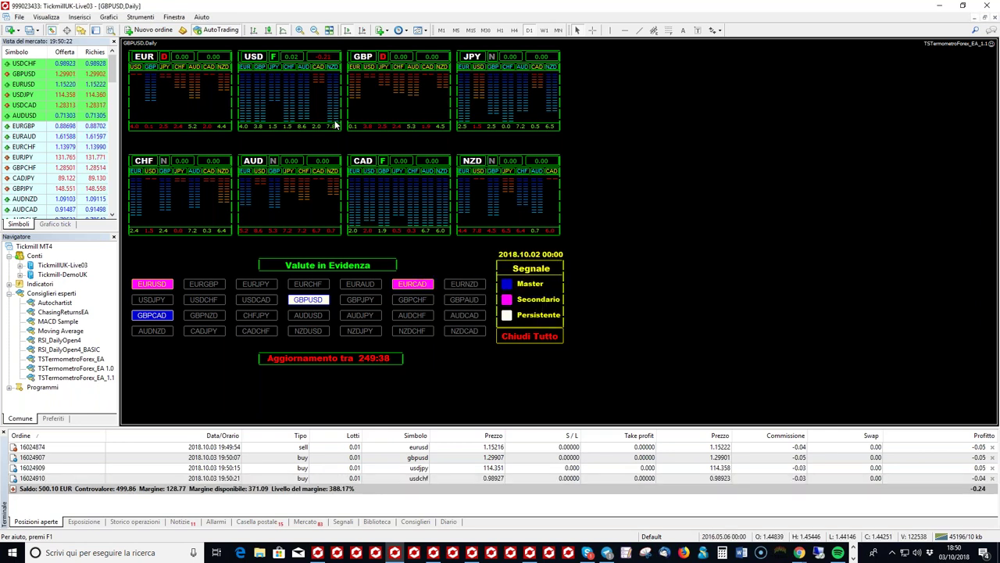
- Bring up the USD basket's AUDUSD order prompt, switch to the CORRELAZIONI workbook in Excel, and filter Column1 to AUDUSD
left_click(303, 66)
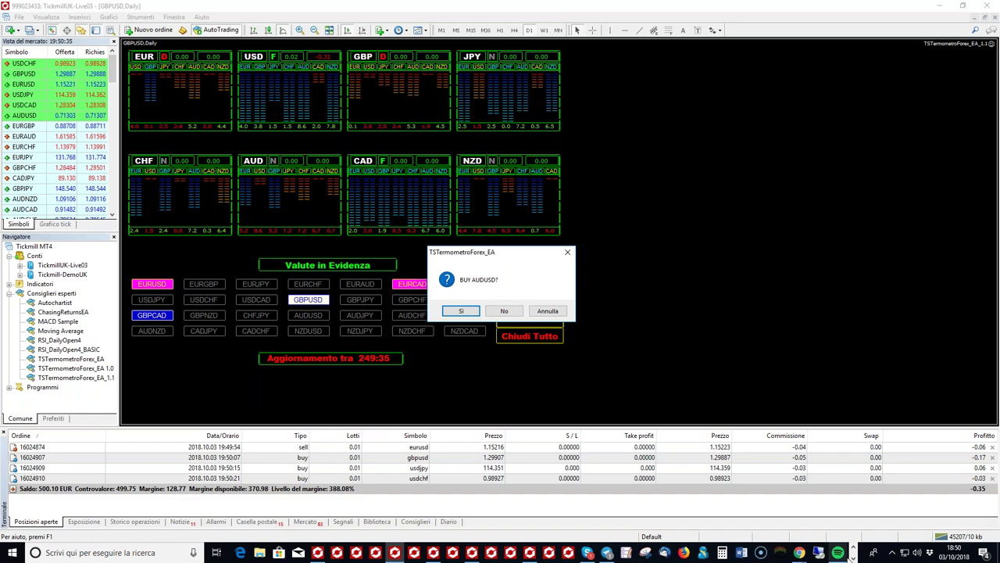
mouse_move(243, 553)
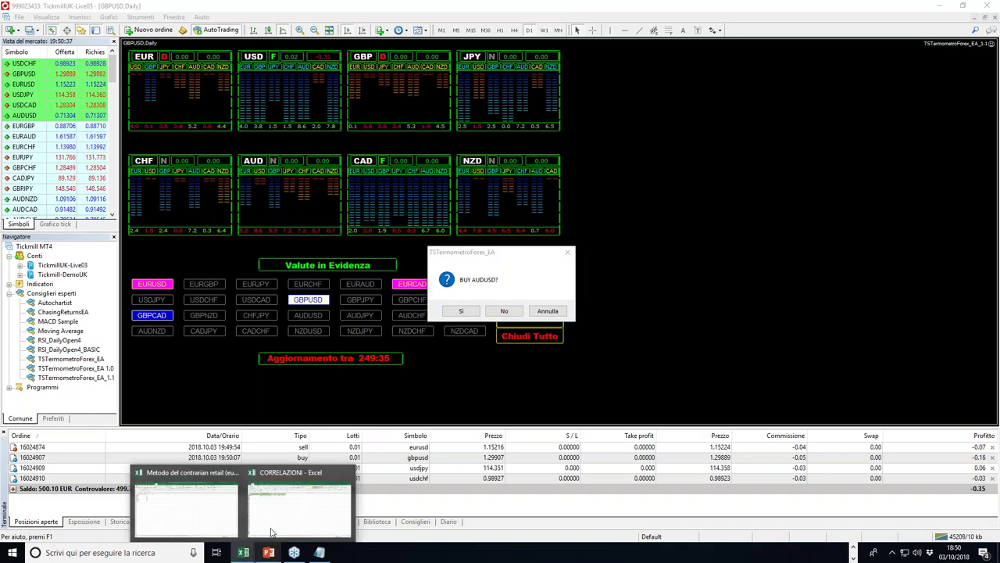
left_click(297, 519)
left_click(112, 121)
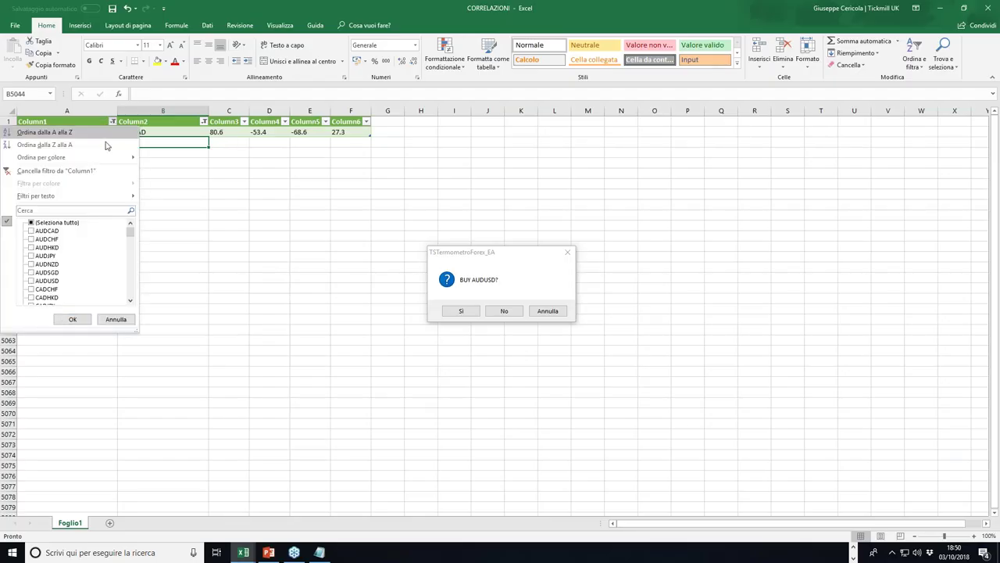
left_click(66, 223)
left_click(71, 319)
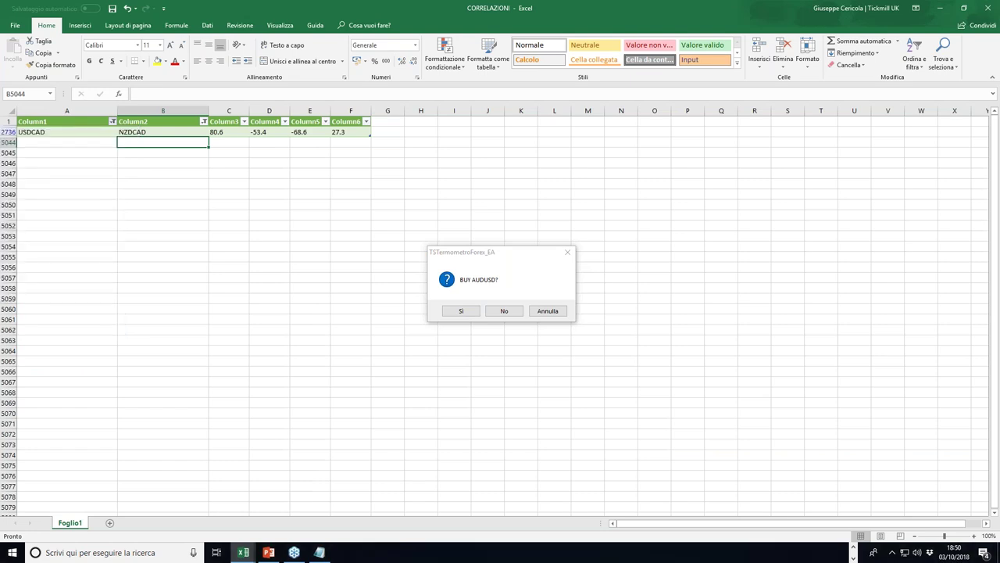
left_click(113, 121)
left_click(56, 222)
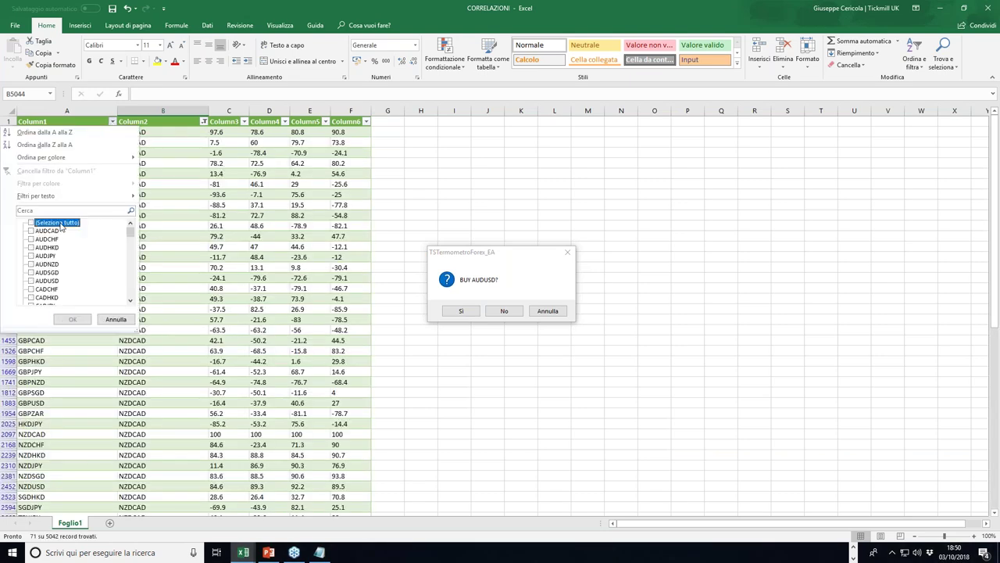
type("audusd")
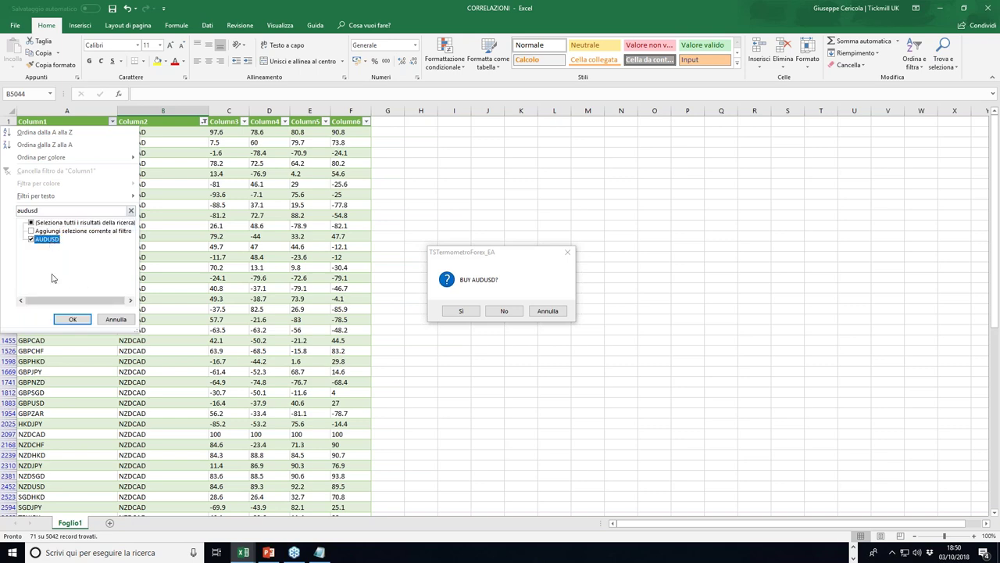
left_click(72, 319)
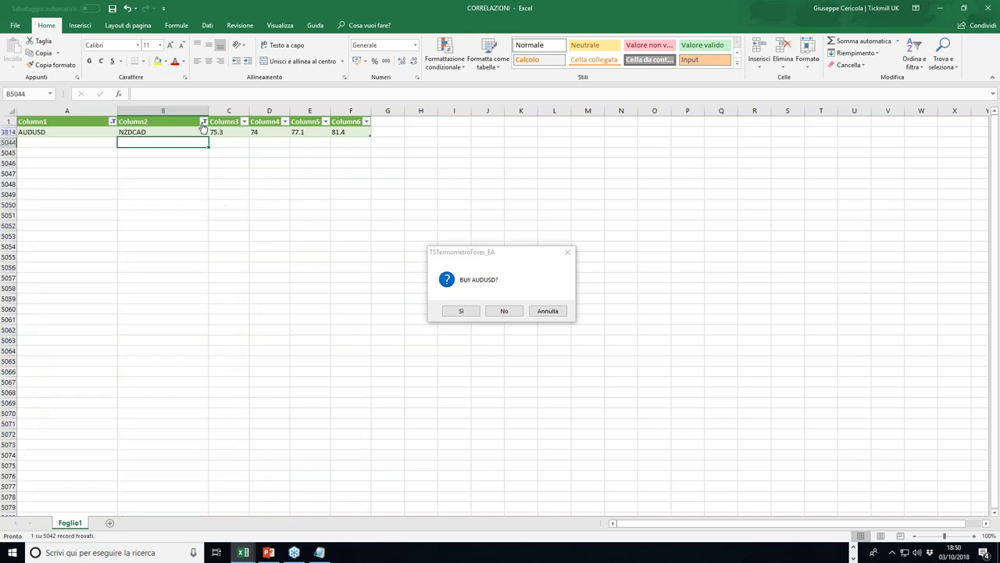
- Filter Column2 to NZDUSD and inspect the AUDUSD–NZDUSD correlation row through Column6
left_click(203, 122)
type("nz")
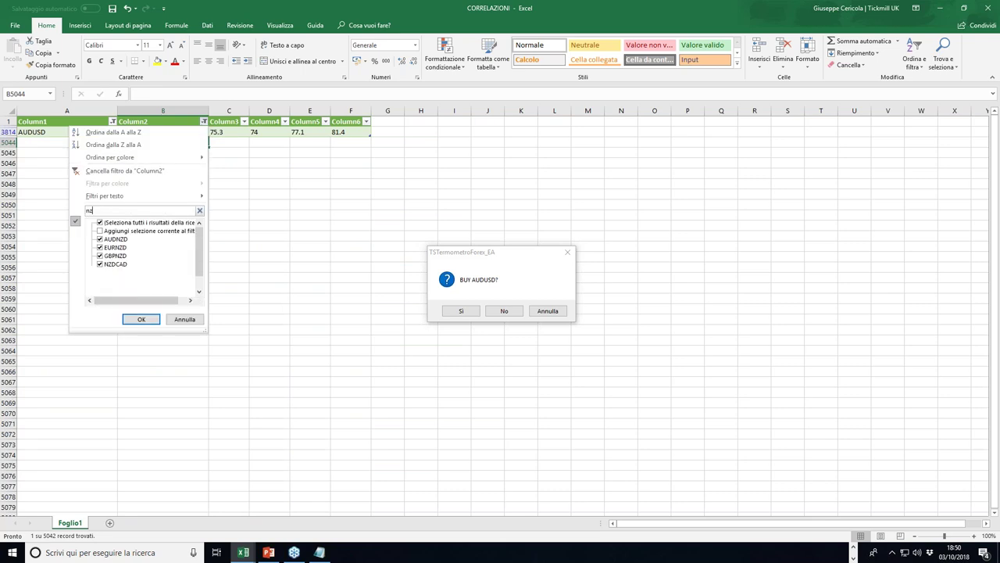
type("dus")
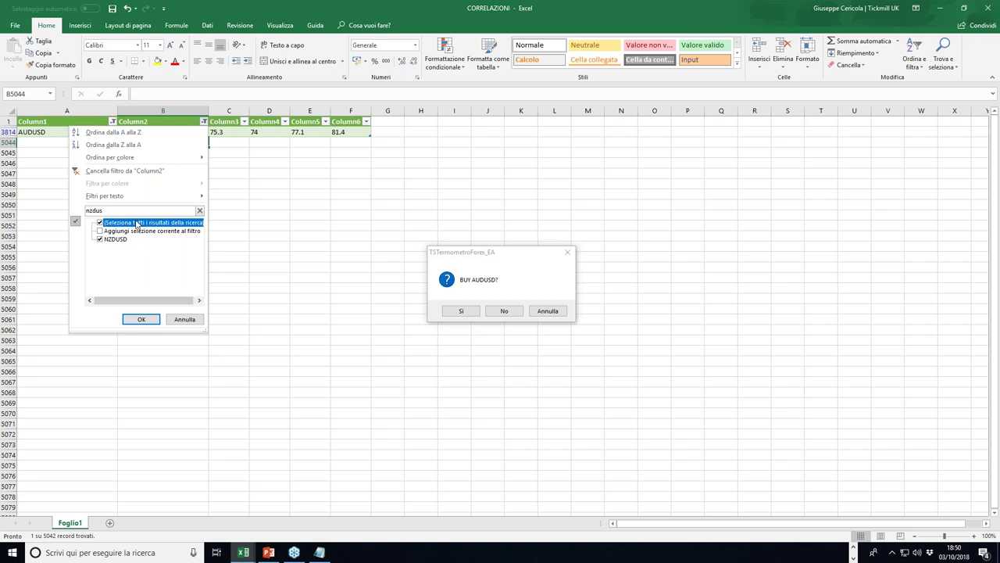
left_click(141, 319)
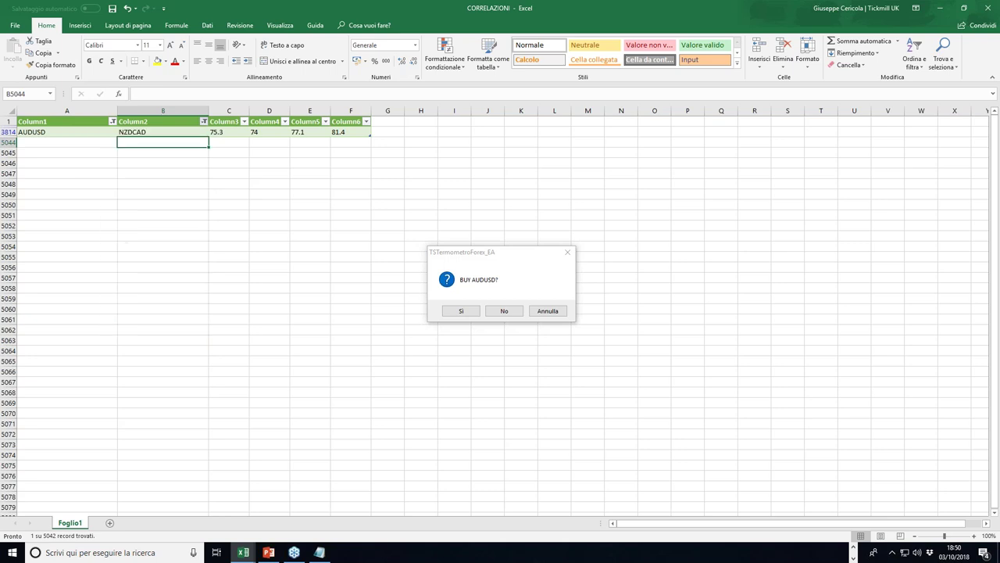
left_click(196, 183)
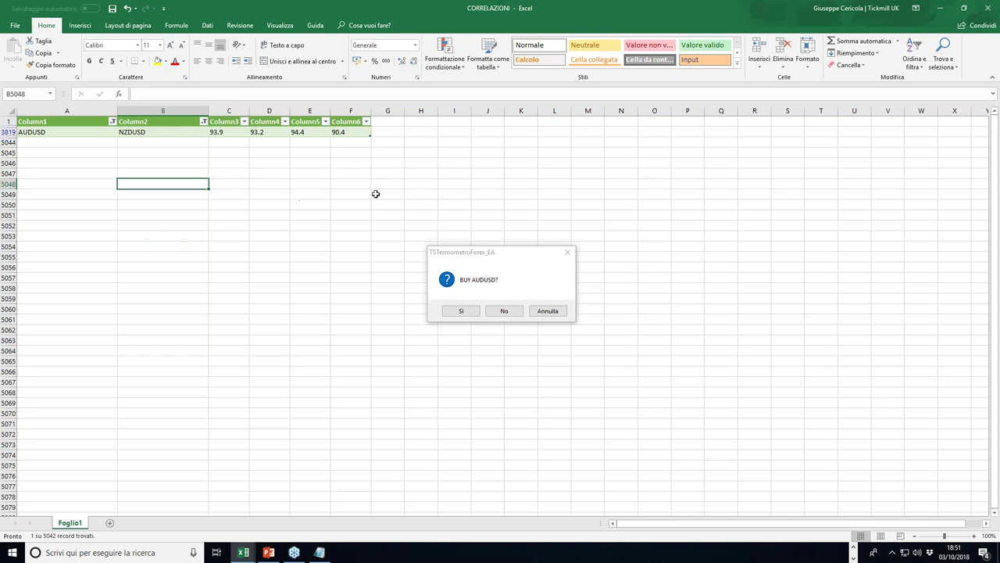
left_click(45, 132)
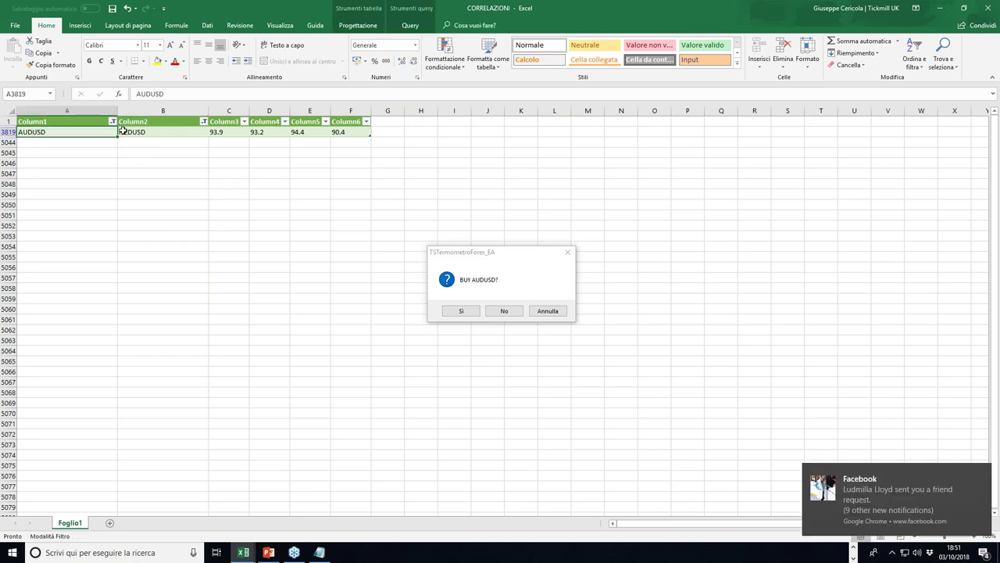
left_click(169, 134)
left_click(350, 132)
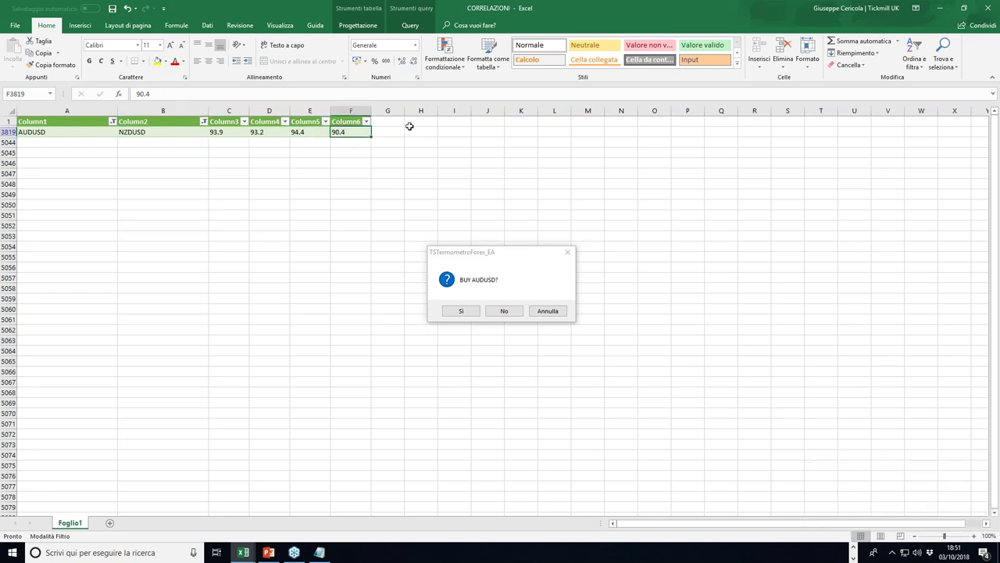
- Return to the MetaTrader dashboard, decline the buy prompts for AUDUSD and USDCAD, and sell 0.01 lot of each pair
left_click(942, 13)
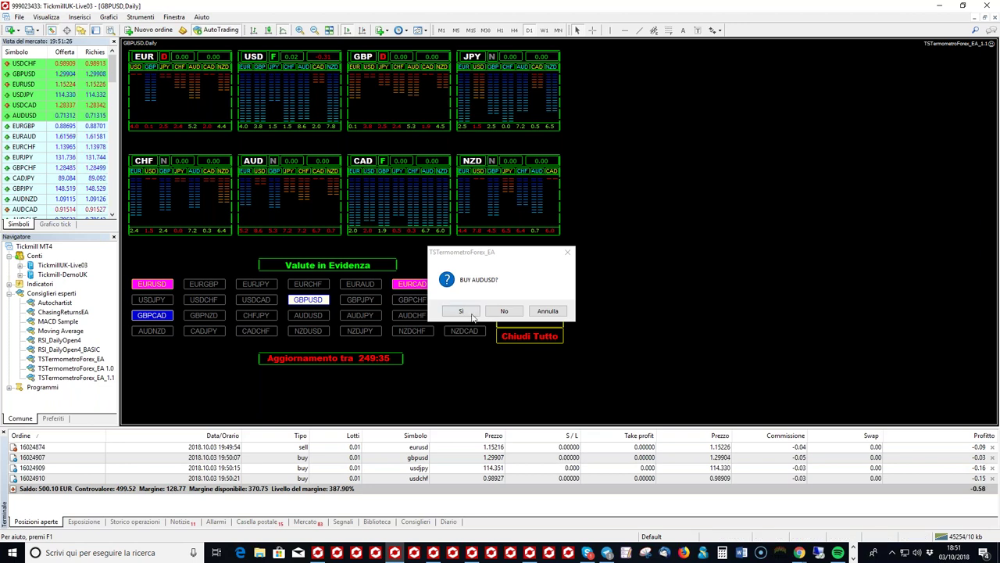
left_click(505, 311)
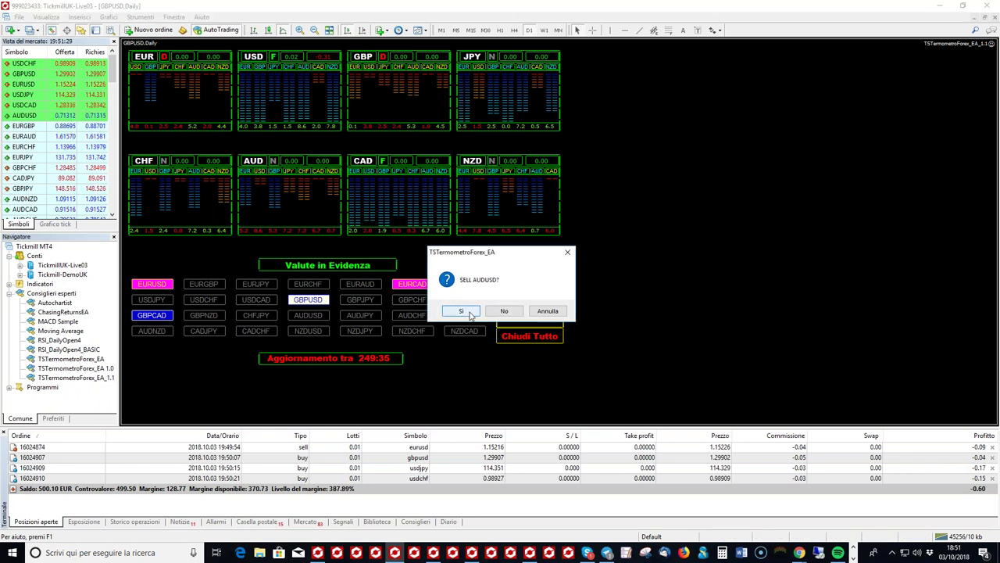
left_click(461, 311)
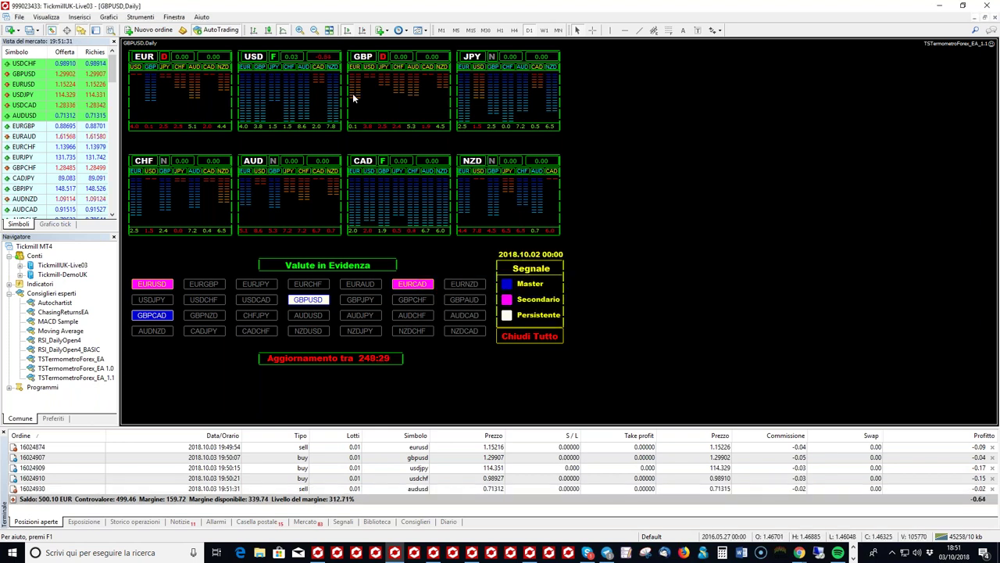
left_click(319, 69)
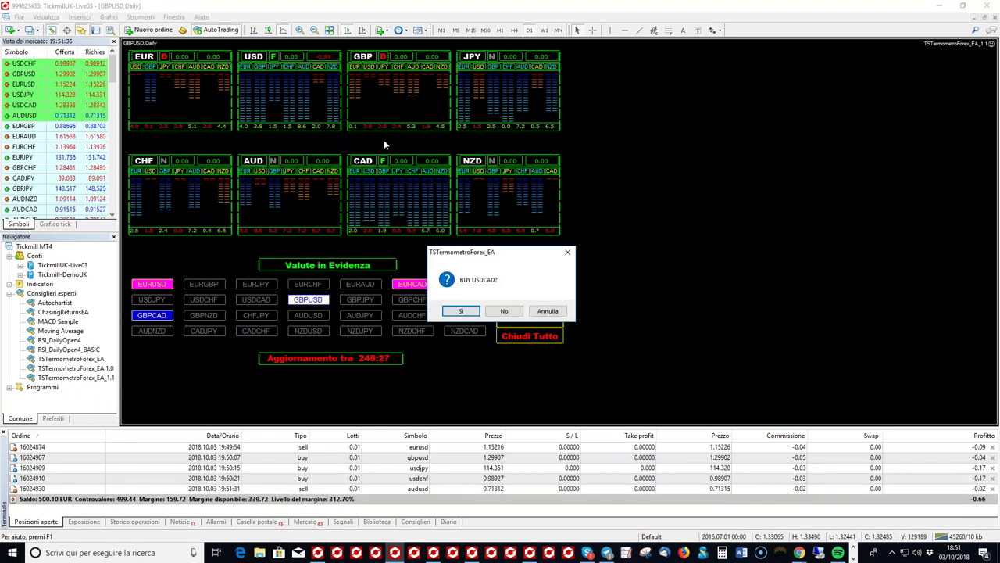
left_click(505, 312)
left_click(463, 311)
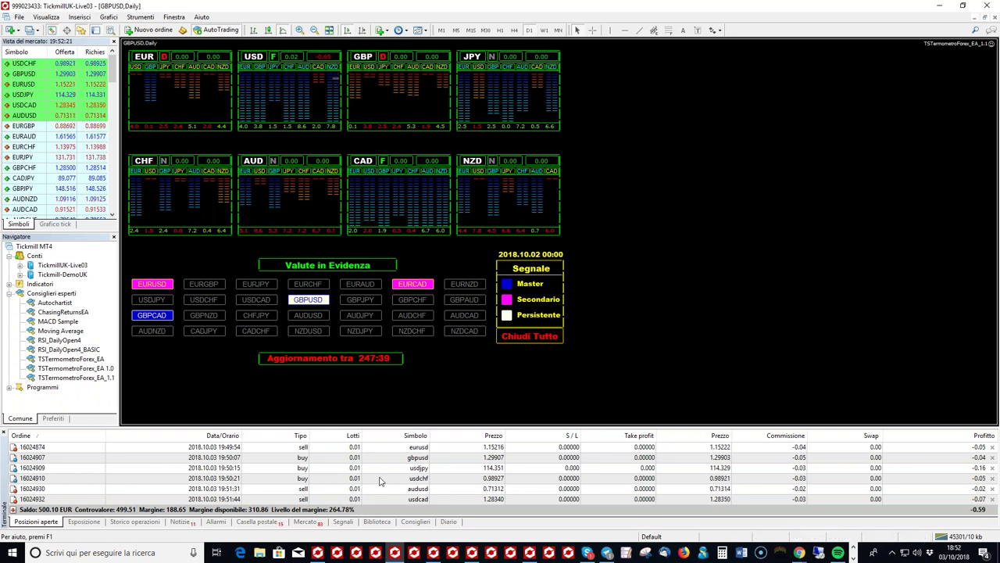
- Highlight the open AUDUSD position and buy 0.01 lot of NZDUSD from the USD basket
left_click(418, 490)
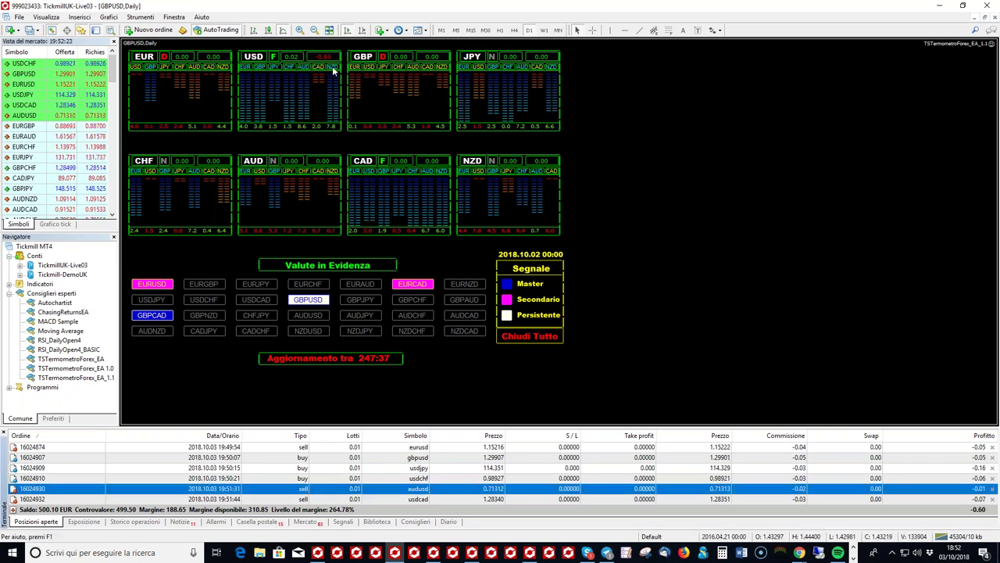
left_click(333, 70)
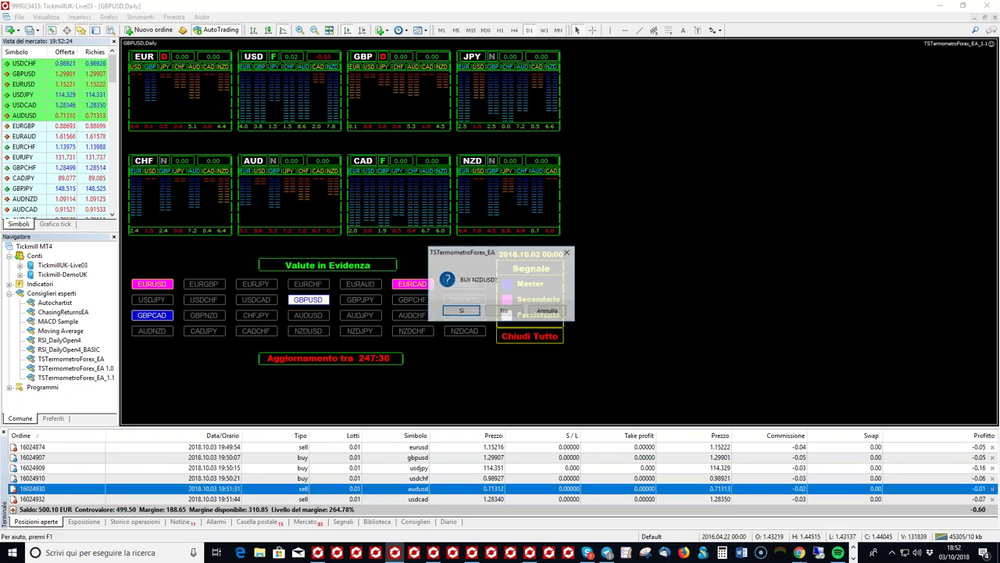
left_click(463, 311)
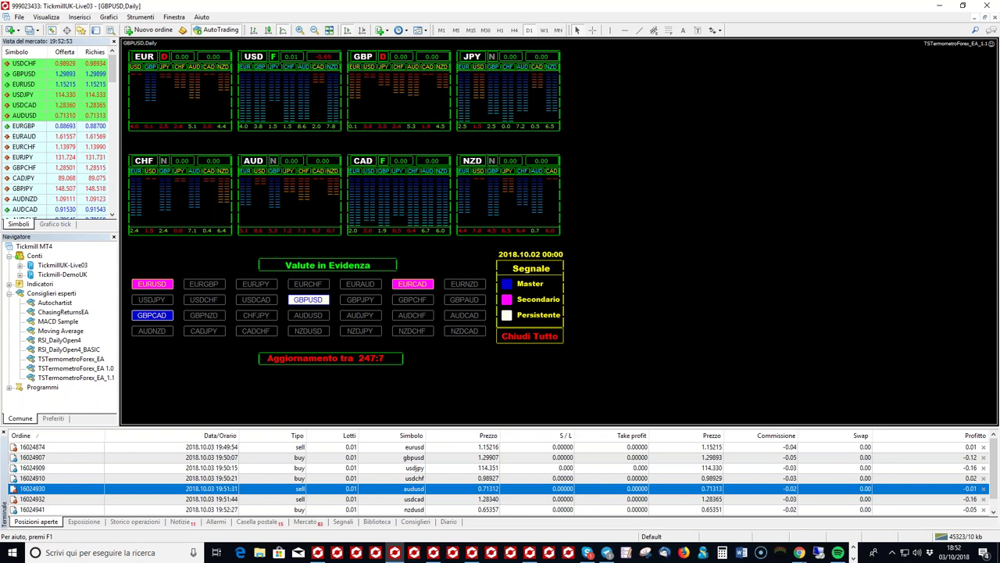
- Switch to Barchart's Commitments of Traders page in Chrome and try to load the D6*0 and E6*0 futures charts
left_click(799, 551)
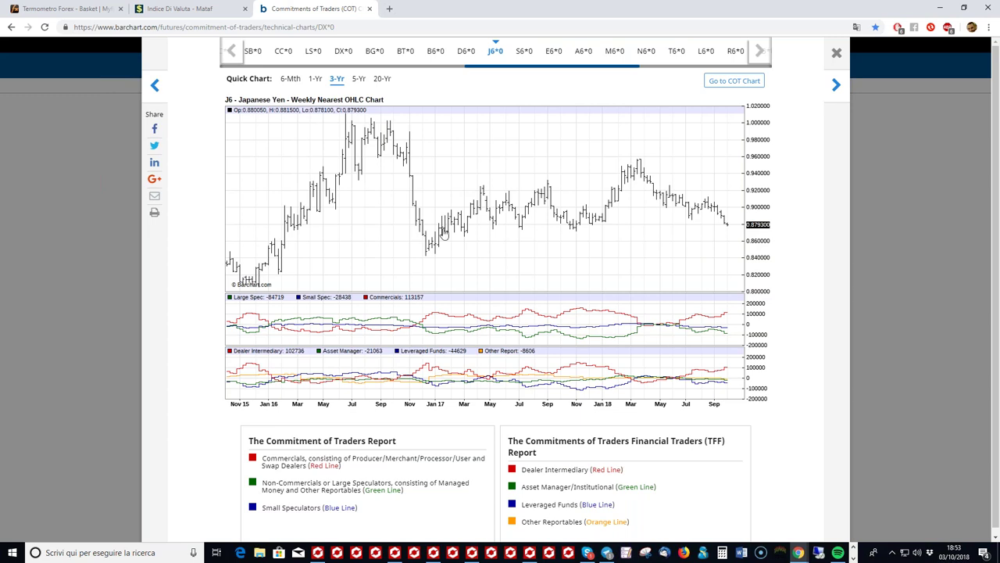
left_click(468, 53)
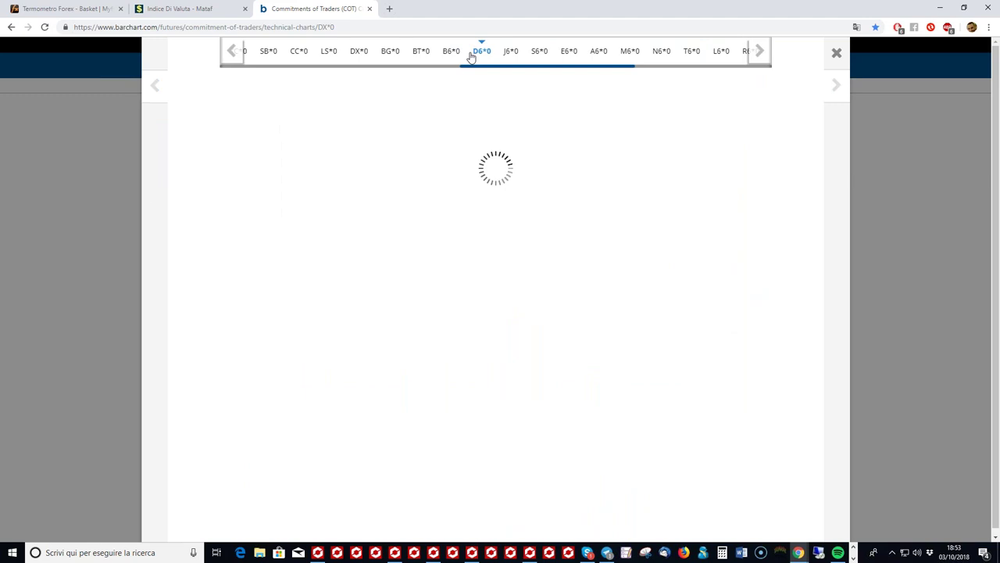
left_click(467, 54)
left_click(611, 54)
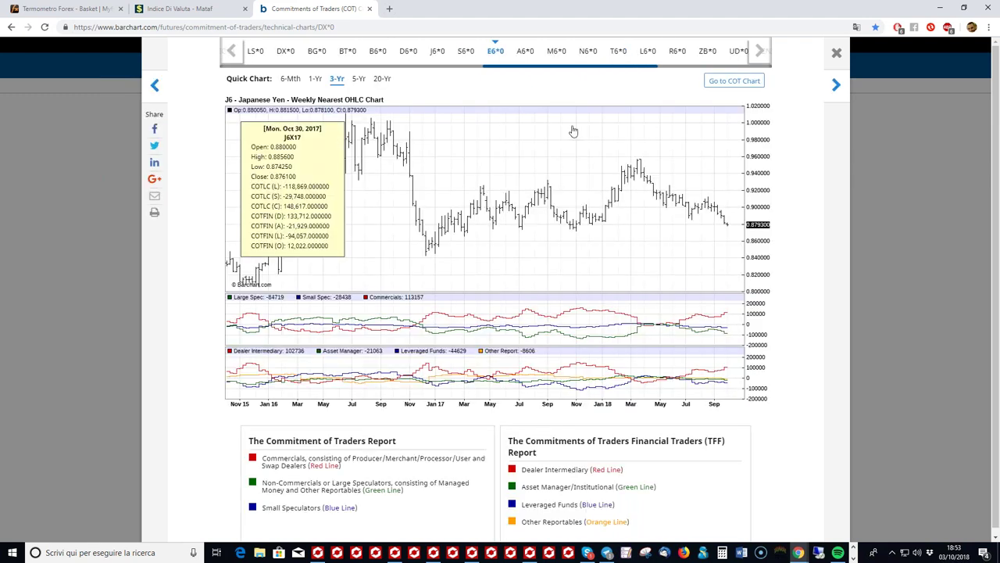
left_click(501, 59)
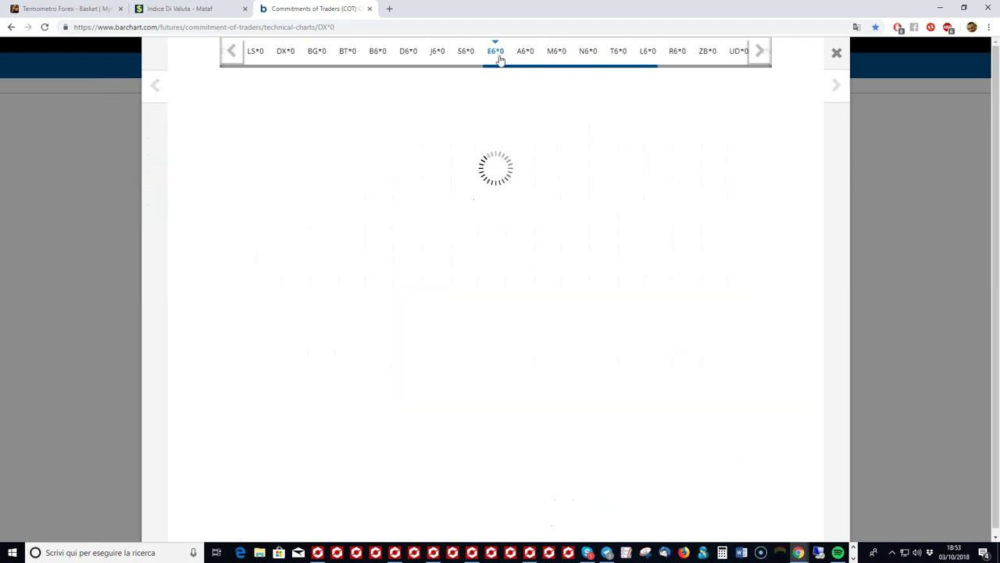
- Reload the Barchart Commitments of Traders page, dismiss the ad blocker notice, and view the E6*0 Euro FX chart
left_click(44, 28)
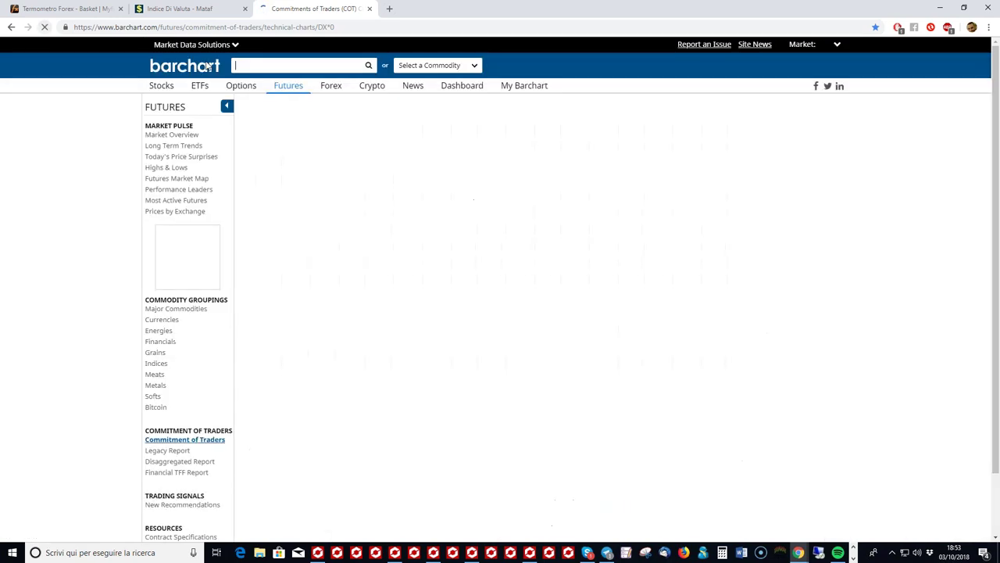
scroll(297, 297, "down", 1)
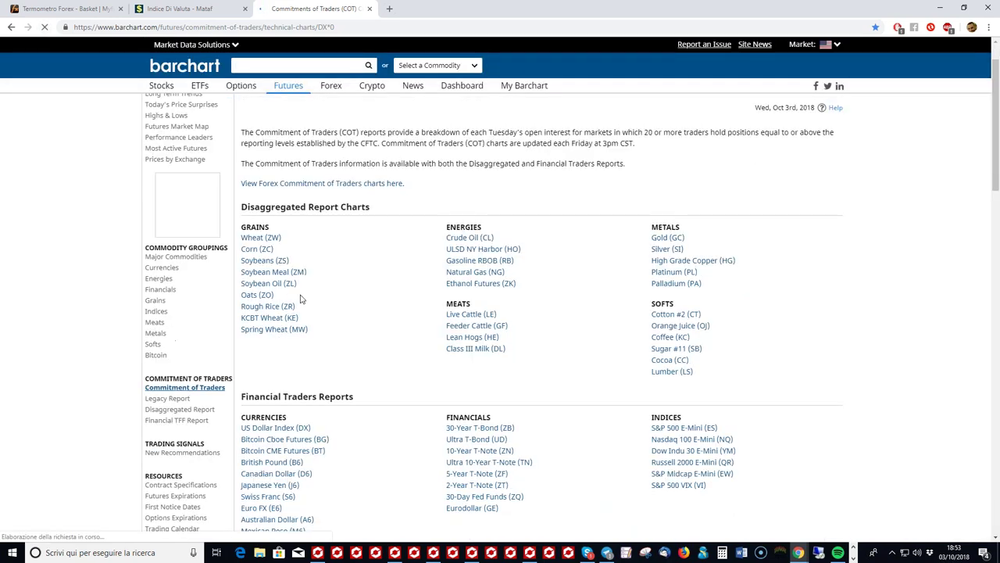
scroll(301, 298, "down", 3)
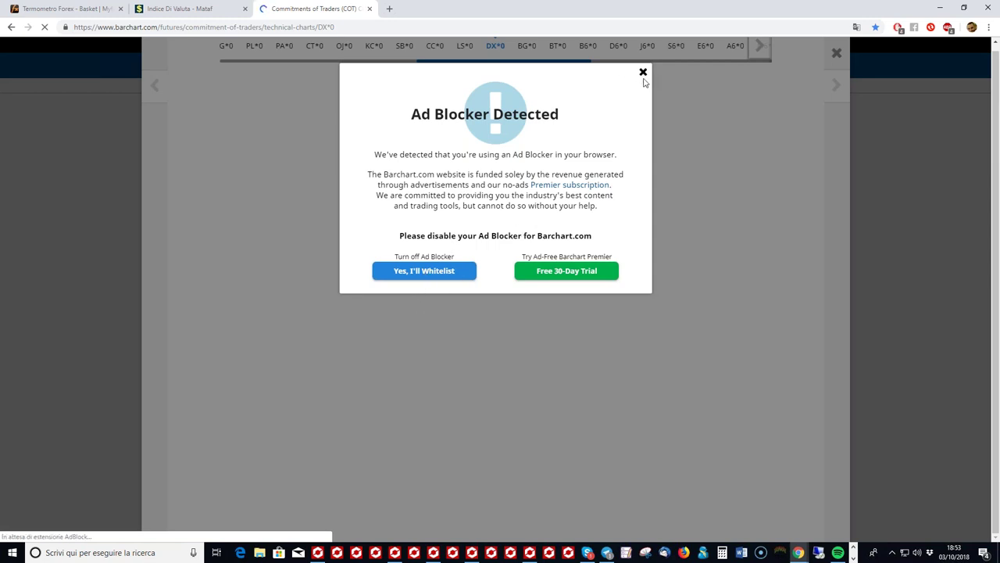
left_click(643, 73)
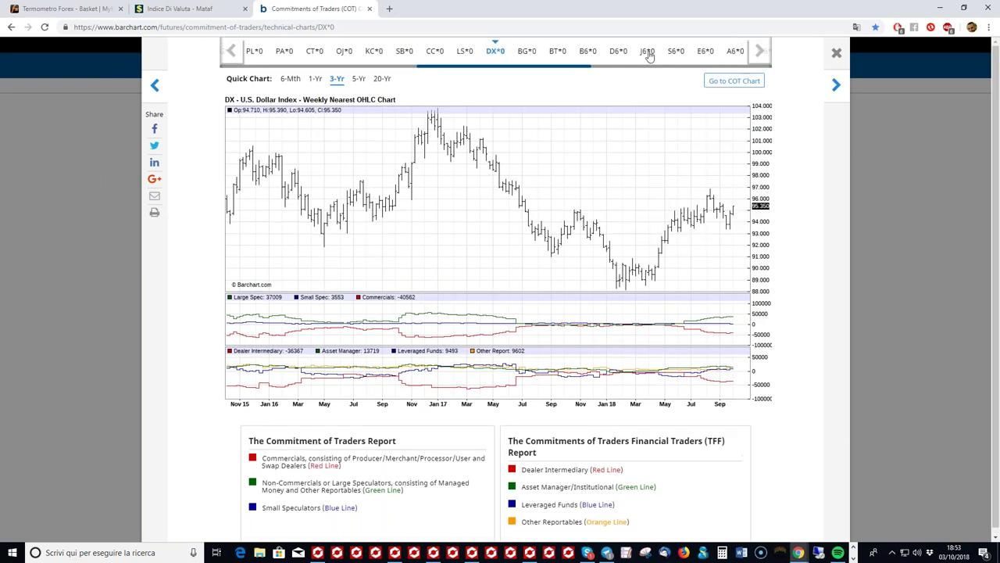
left_click(705, 53)
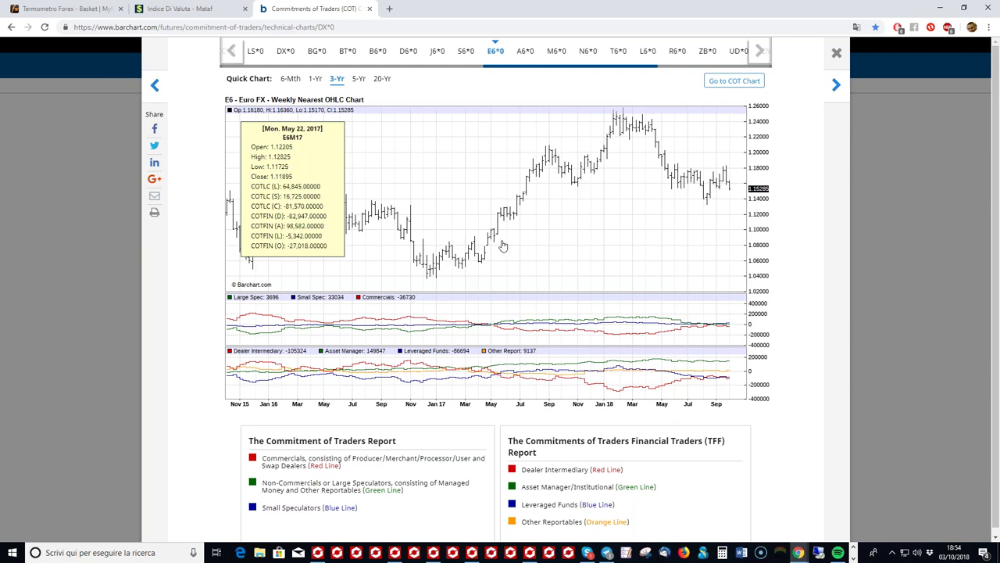
- Return to the MetaTrader dashboard and review the open USD basket positions and the account summary row
left_click(399, 558)
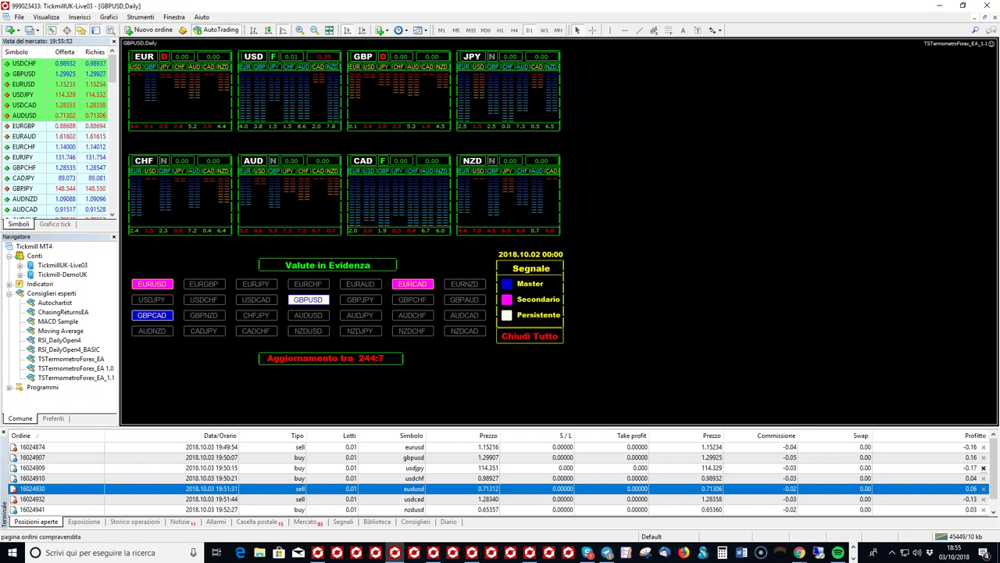
scroll(997, 466, "down", 1)
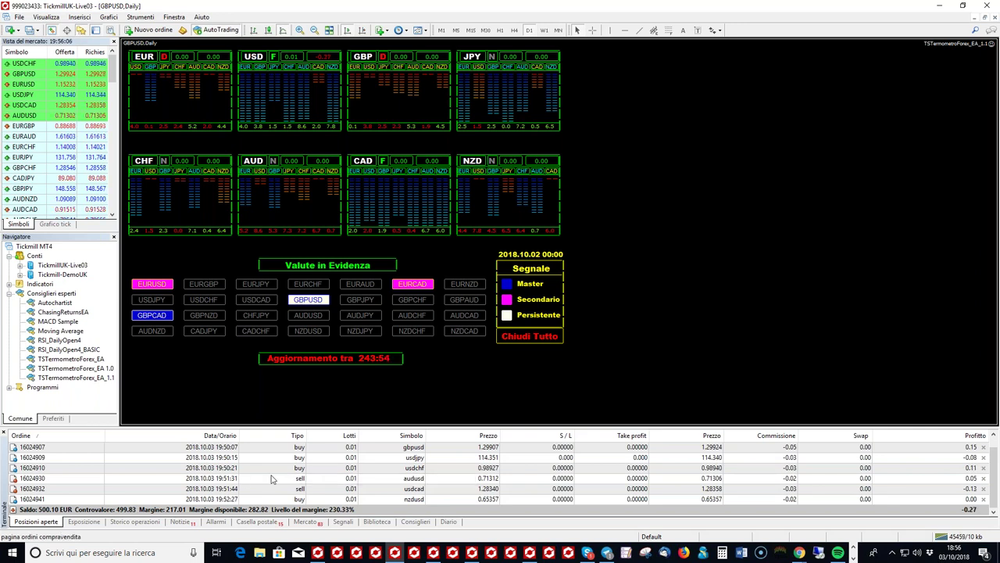
scroll(238, 488, "up", 1)
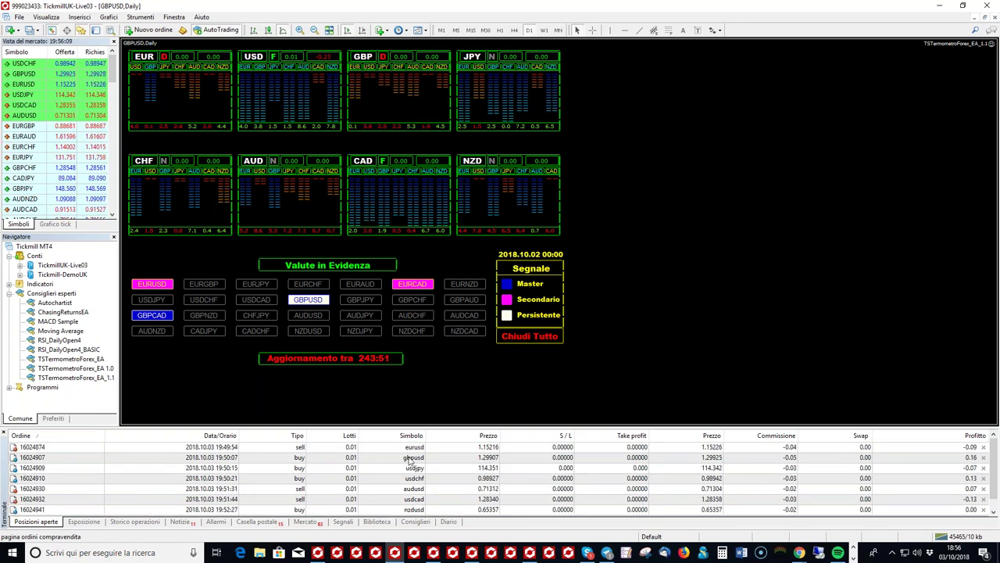
scroll(375, 461, "down", 1)
scroll(375, 461, "up", 1)
- Buy 0.01 lot of EURUSD against the open sell position and check the account margin
left_click(405, 466)
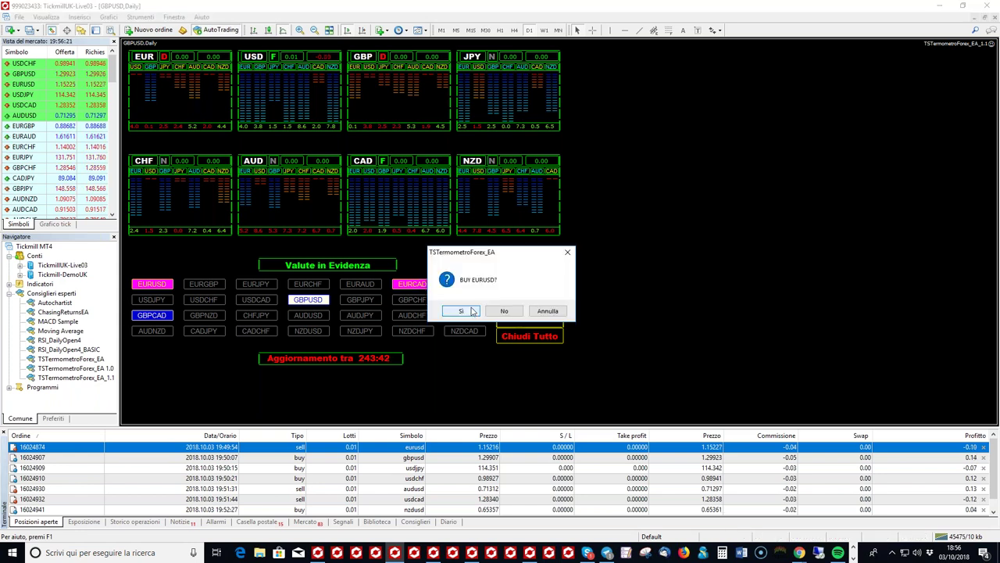
left_click(472, 311)
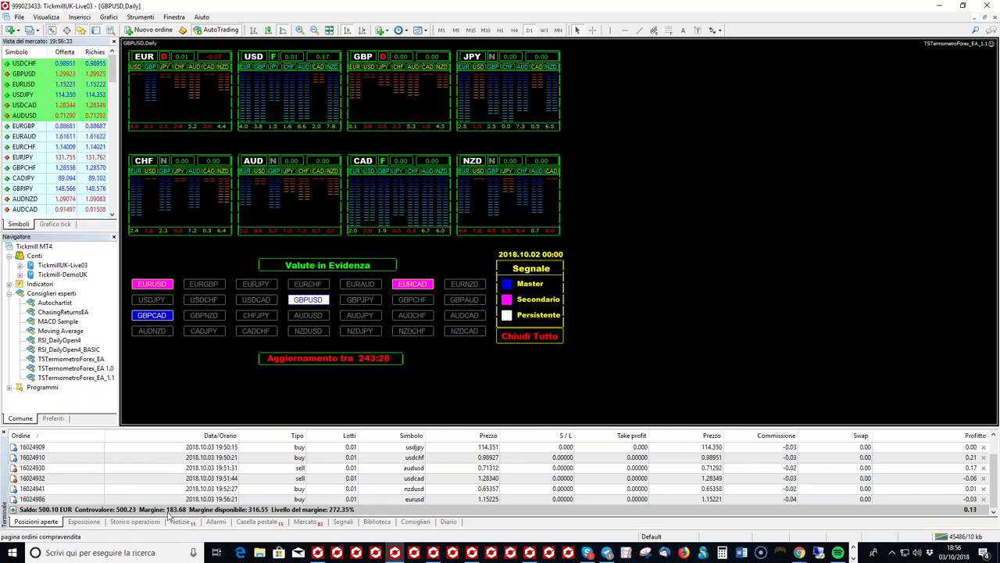
scroll(178, 490, "up", 1)
scroll(175, 486, "down", 1)
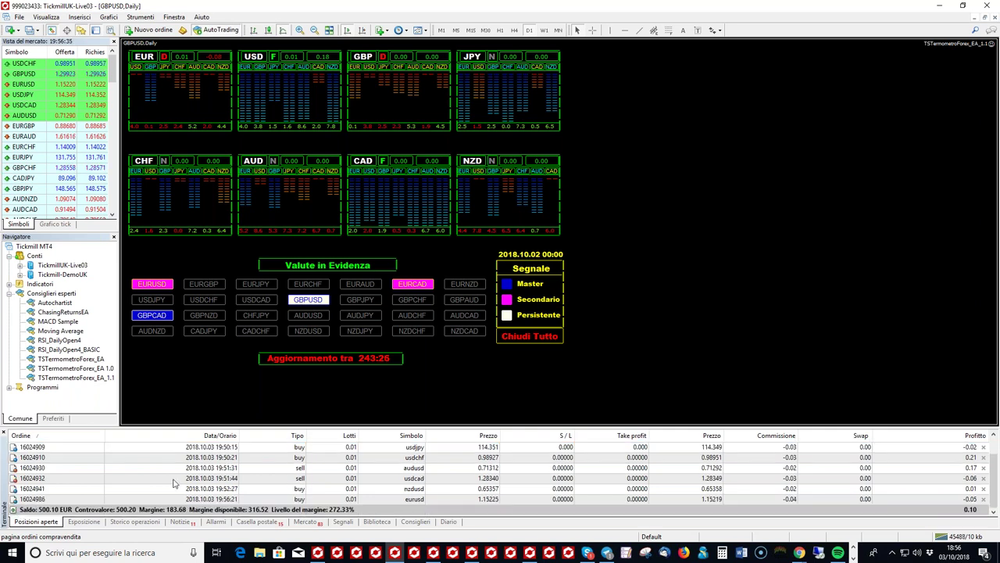
scroll(188, 489, "up", 1)
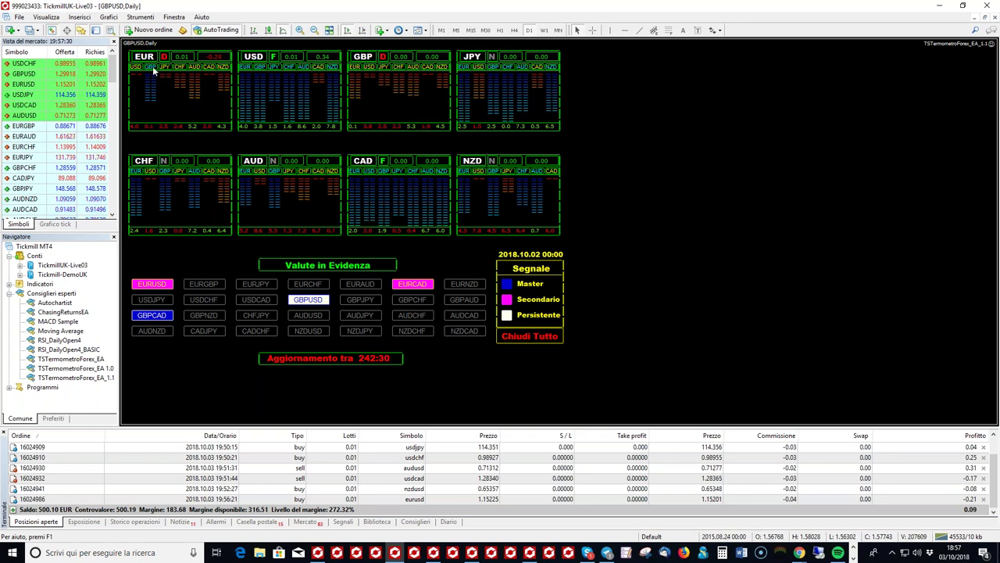
- Switch to the contrarian method workbook in Excel, shrink its window over MetaTrader, and highlight Foglio6's EUR basket directions in B11:H11
mouse_move(154, 71)
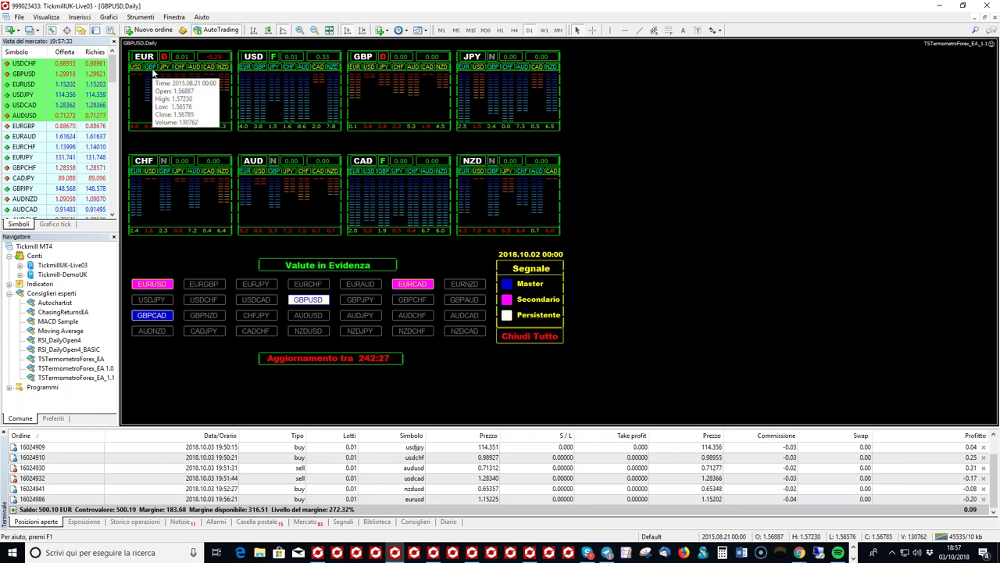
left_click(806, 557)
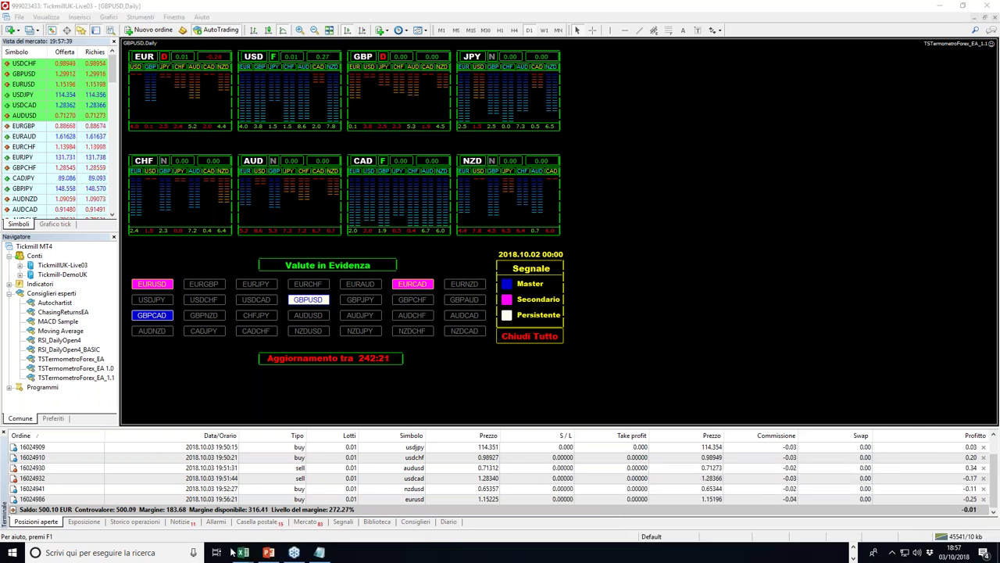
left_click(243, 552)
left_click(263, 521)
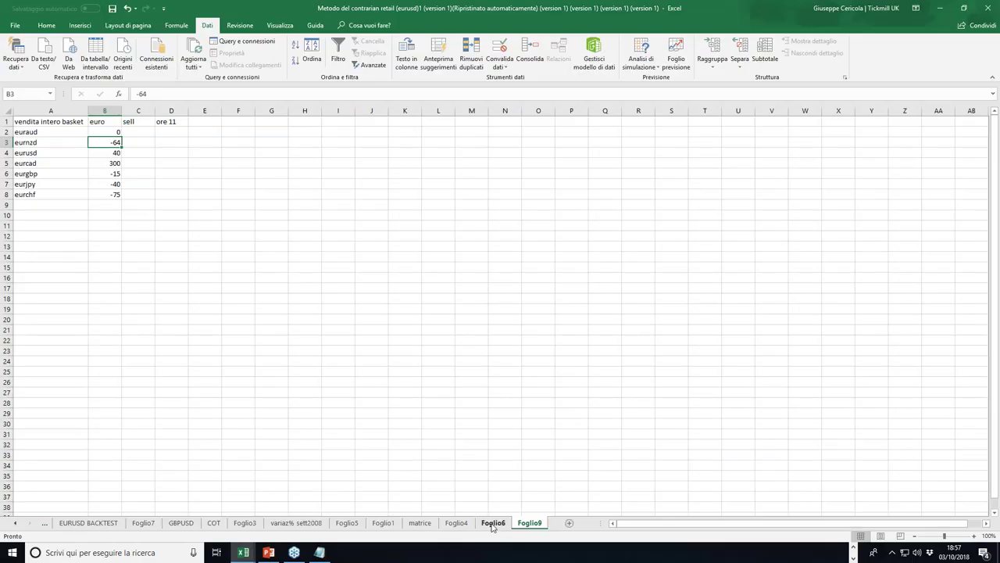
left_click(492, 523)
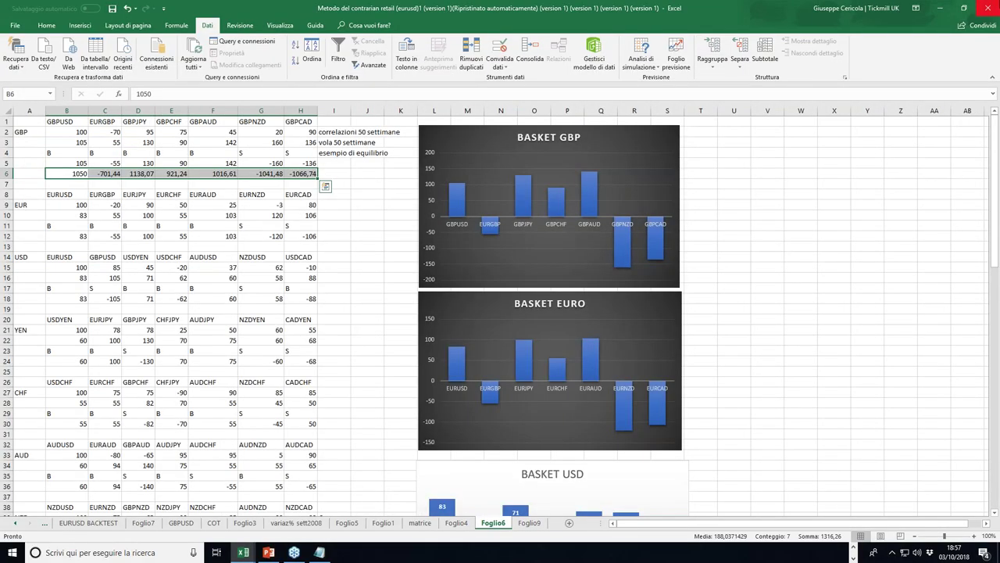
left_click(962, 9)
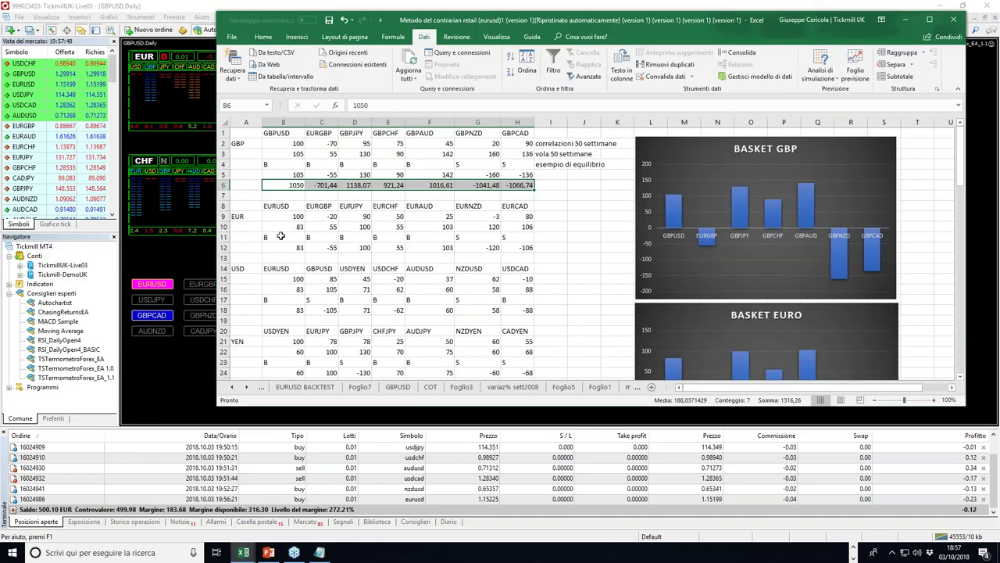
left_click_drag(281, 236, 517, 235)
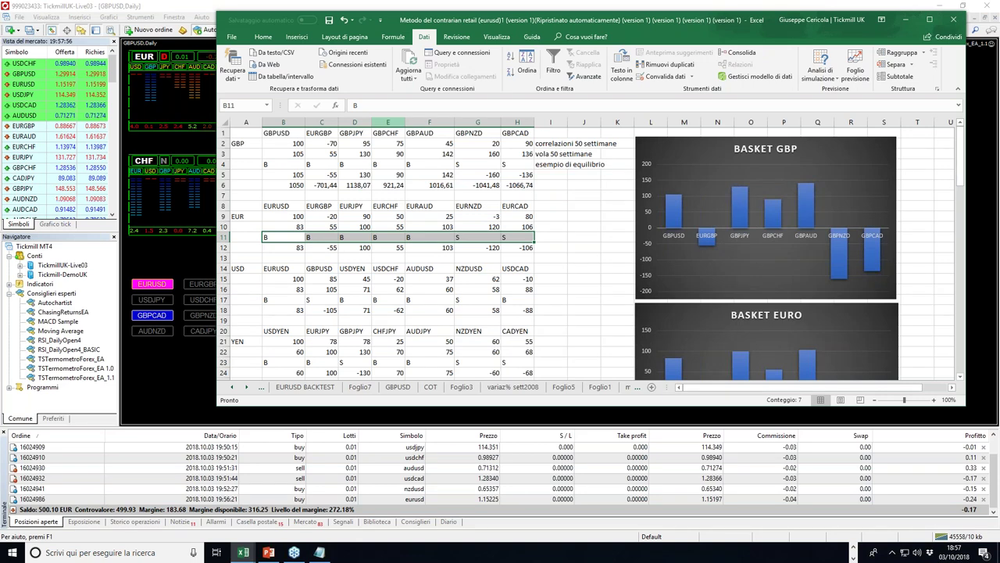
- Buy 0.01 lot each of EURGBP, EURJPY and EURCHF from the EUR basket, checking directions against the Excel sheet
left_click(153, 70)
key("Return")
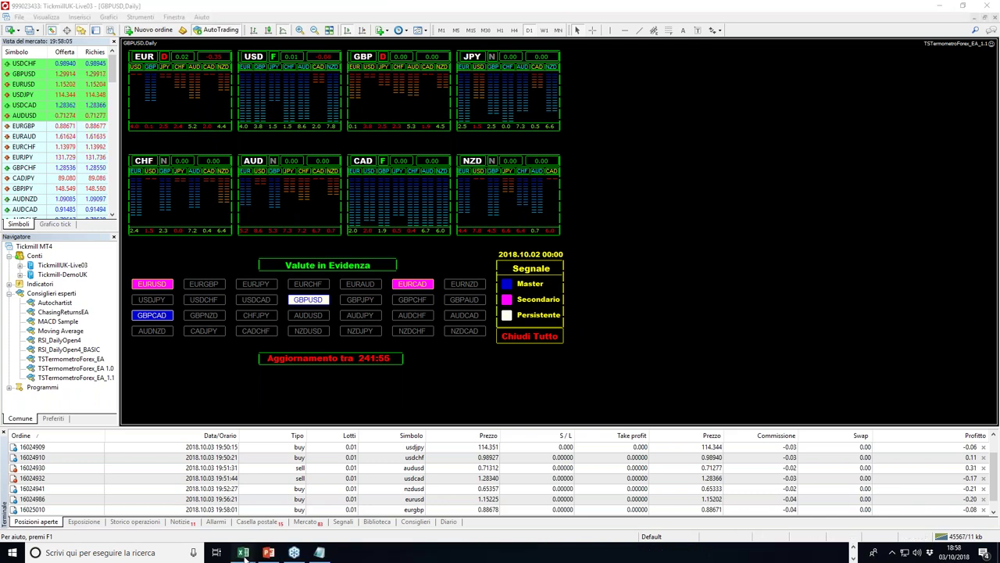
left_click(244, 552)
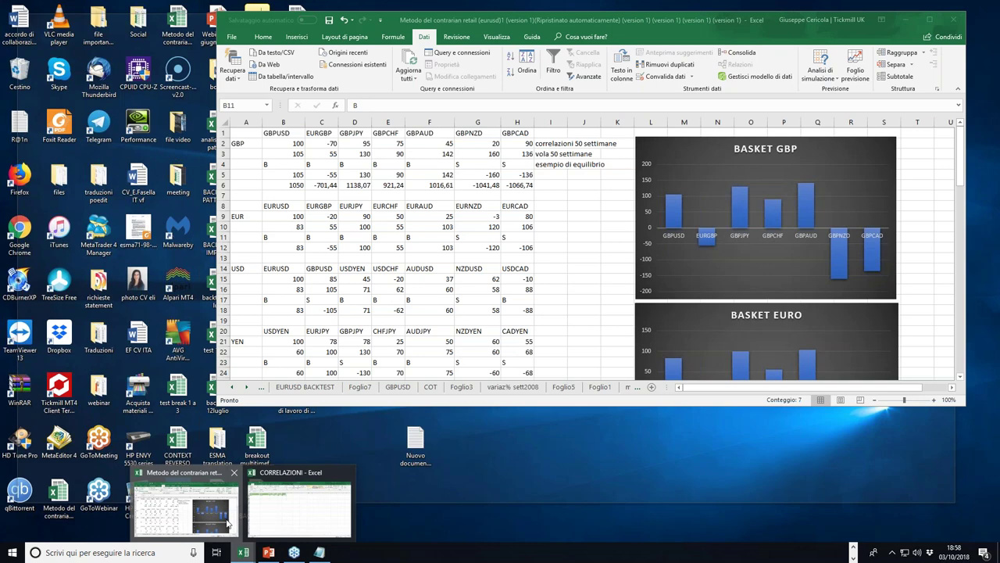
left_click(228, 524)
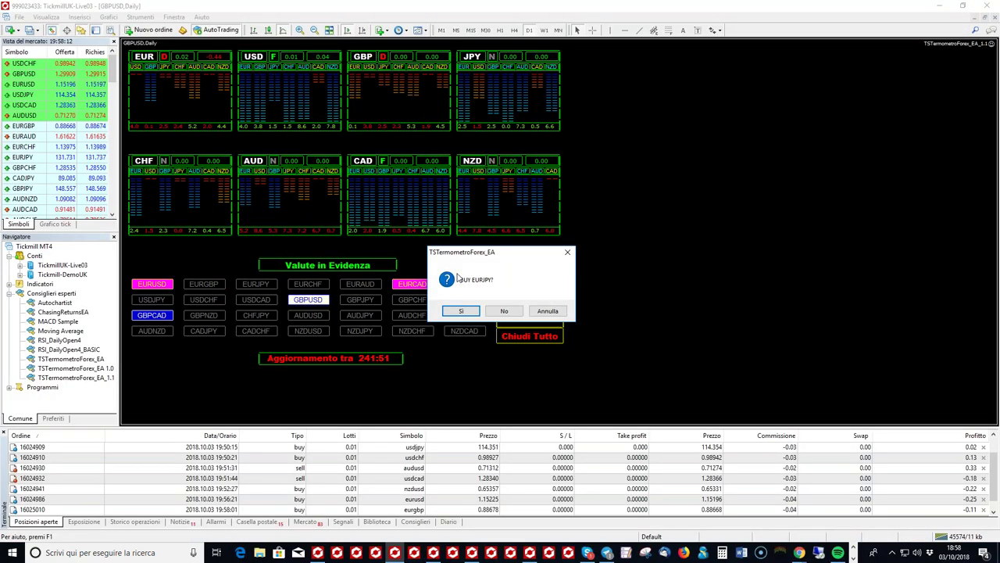
left_click(465, 311)
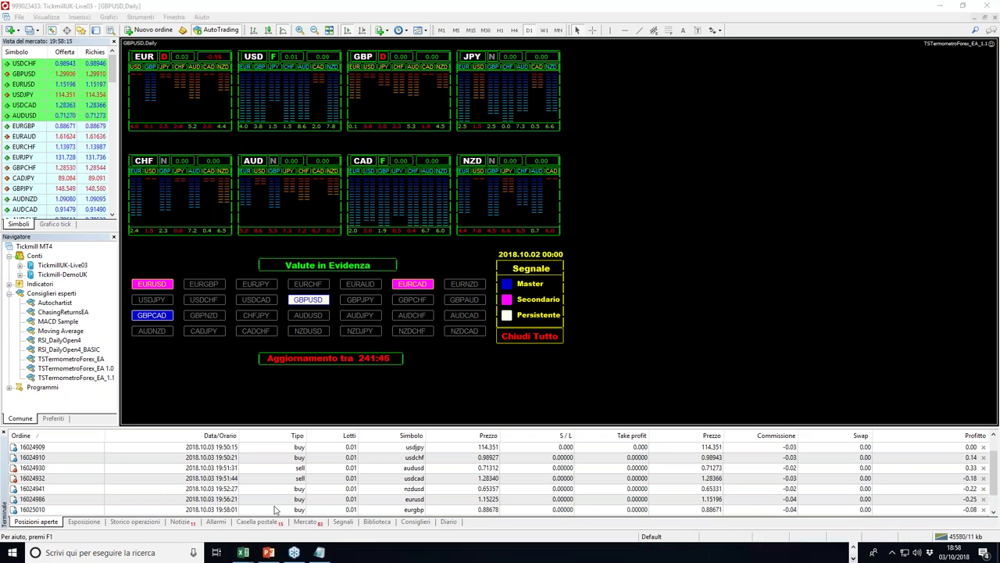
left_click(243, 552)
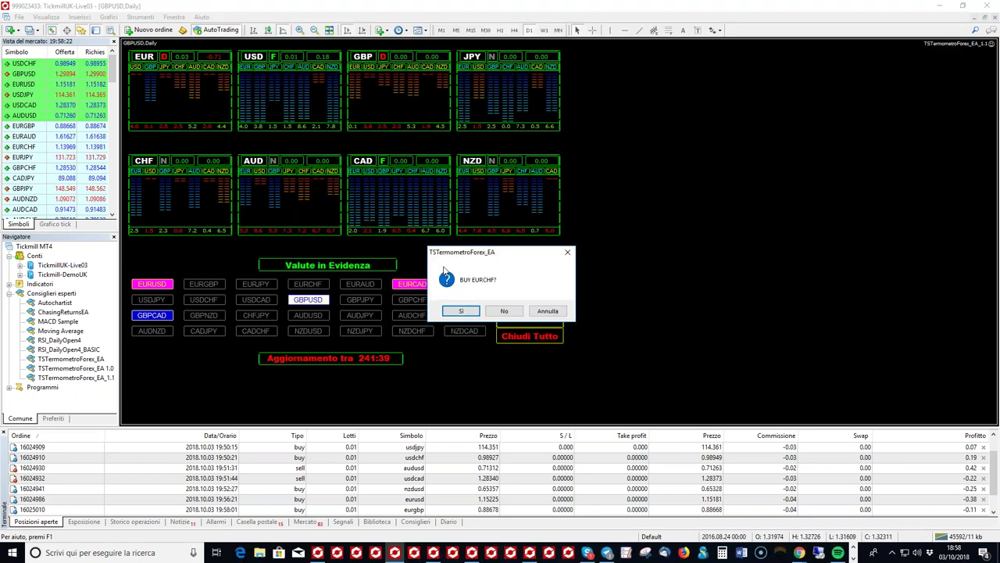
key("Escape")
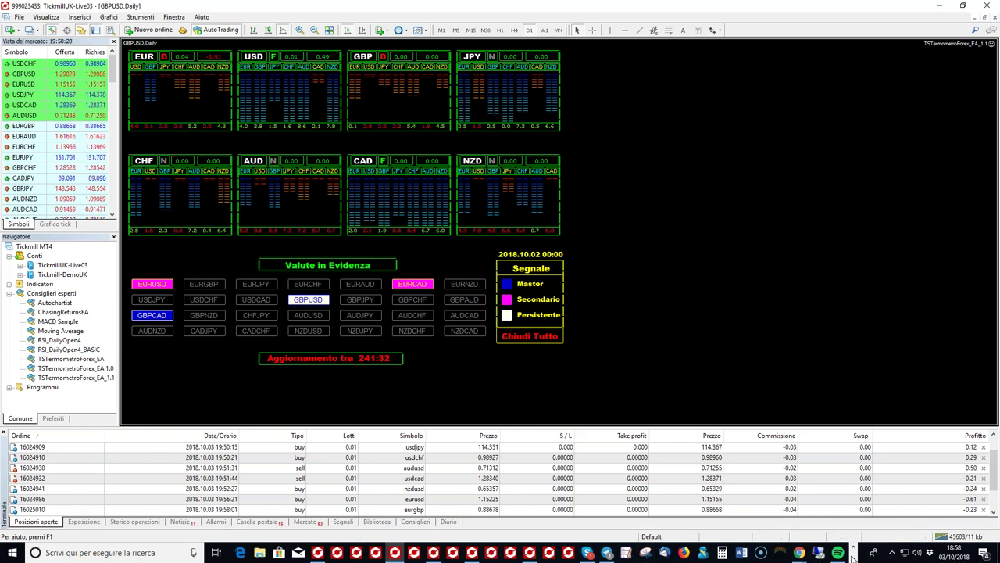
- Recheck the EUR basket directions in the Excel workbook and buy 0.01 lot of EURAUD in MetaTrader
mouse_move(248, 554)
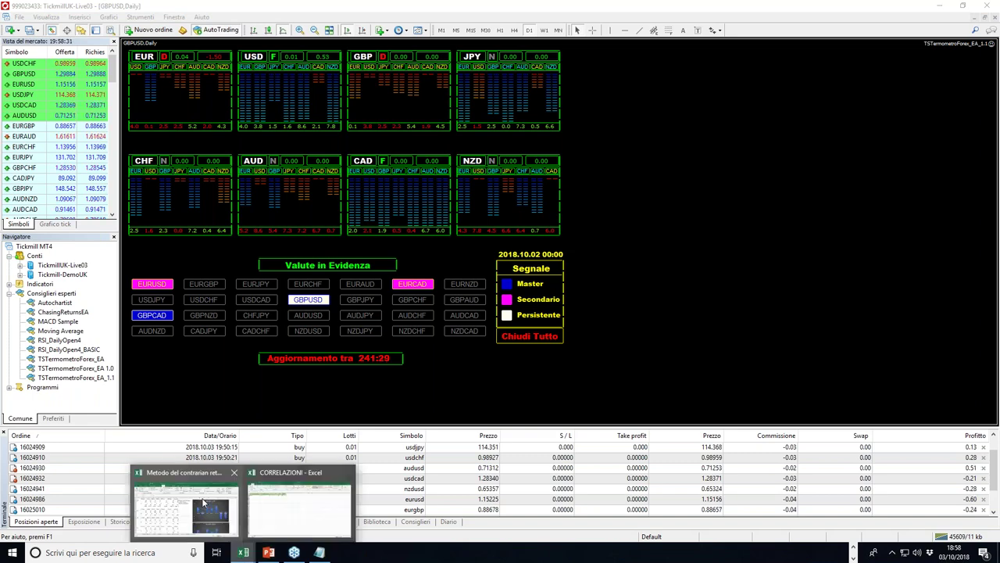
left_click(202, 504)
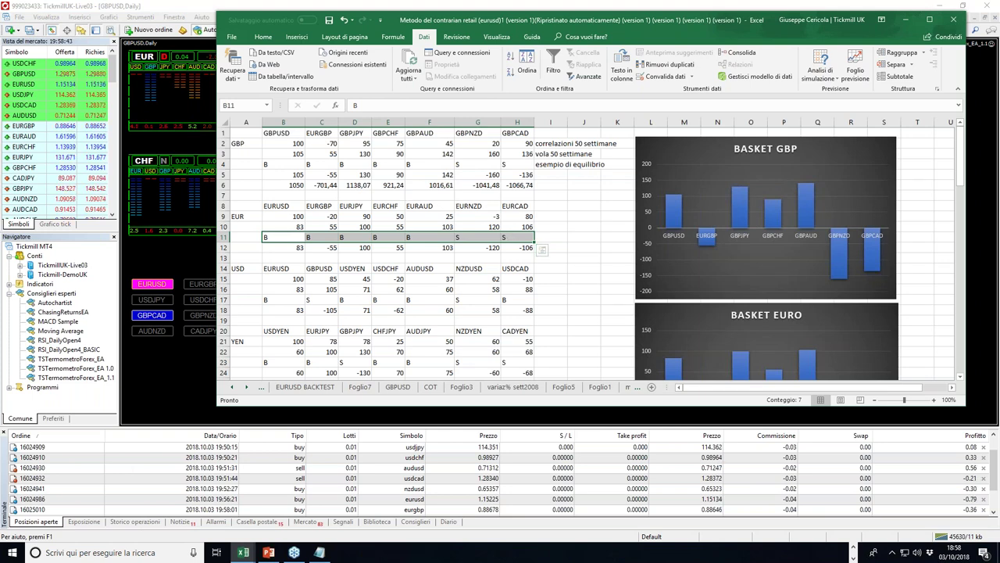
left_click(195, 101)
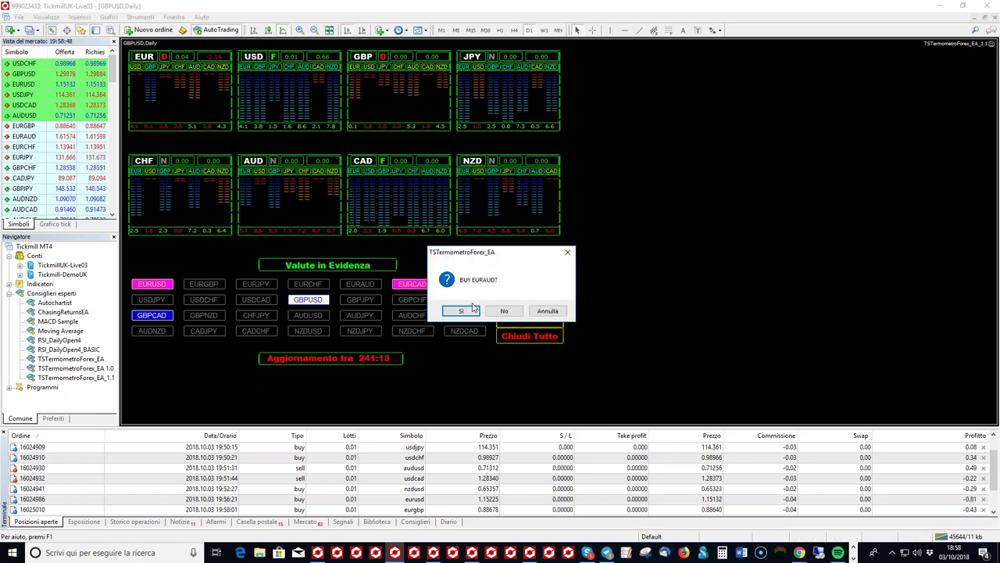
left_click(472, 308)
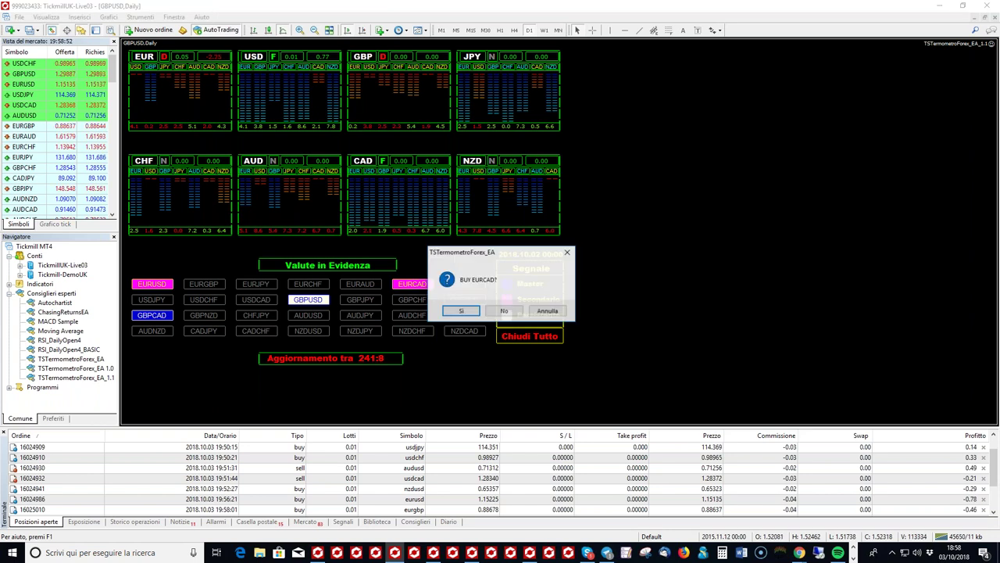
- Decline the buy prompts for EURCAD and EURNZD and sell 0.01 lot of each pair
left_click(504, 311)
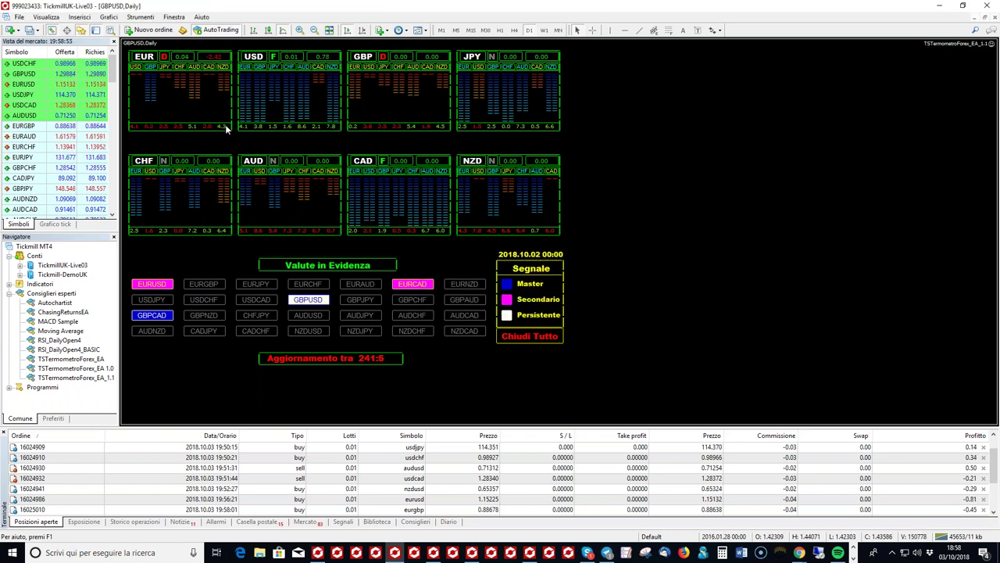
left_click(224, 72)
left_click(497, 314)
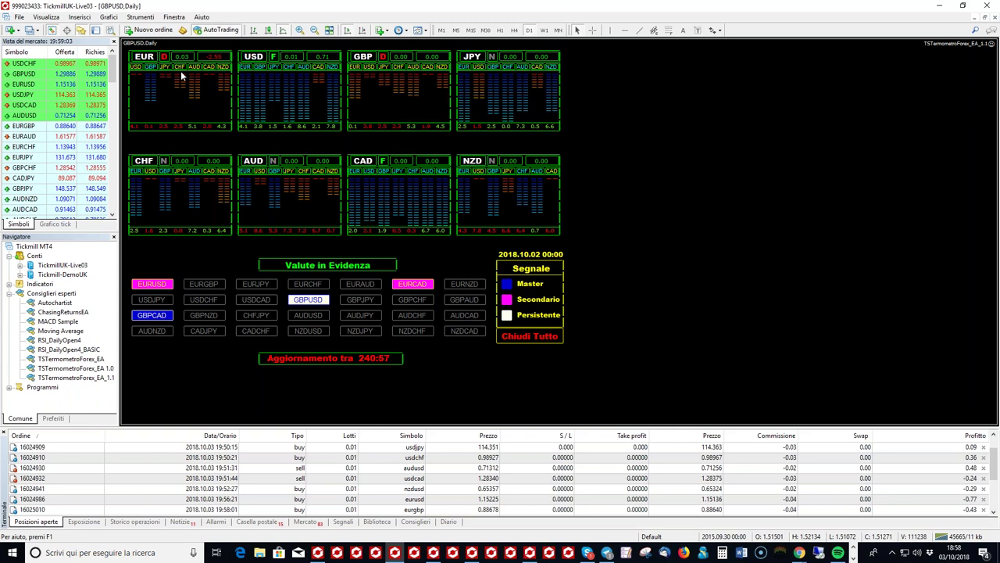
- Show the prompt for buying USD against all currencies, dismiss it, and review the newest open positions
left_click(262, 62)
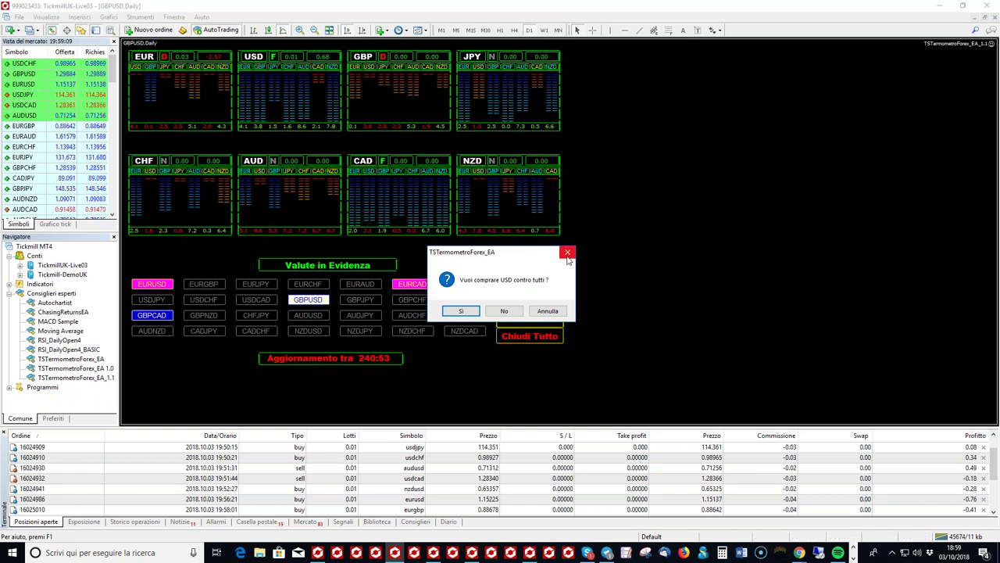
left_click(568, 253)
scroll(286, 476, "down", 2)
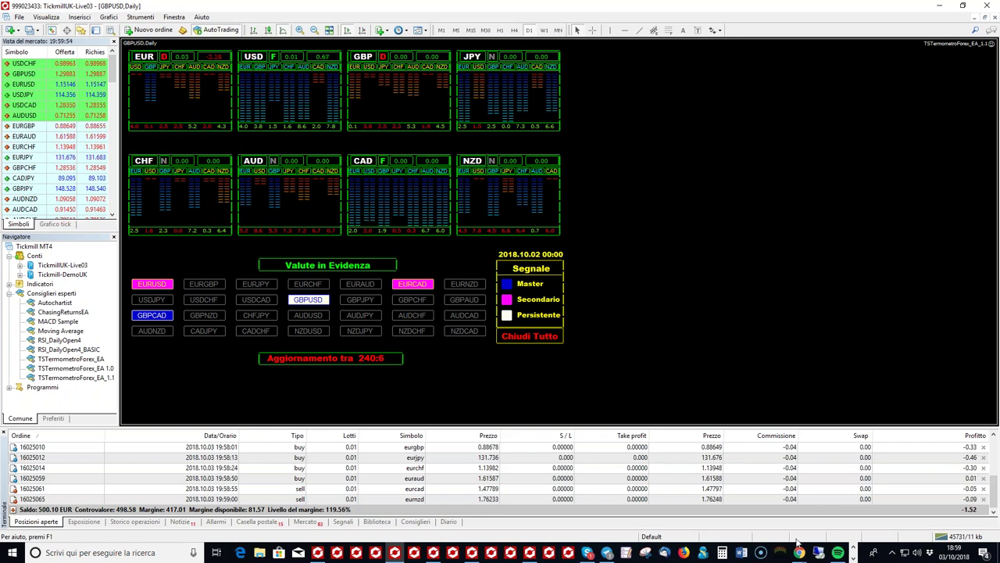
- Switch to Barchart in Chrome and open the D6*0 Canadian Dollar and B6*0 COT charts
mouse_move(801, 556)
left_click(943, 506)
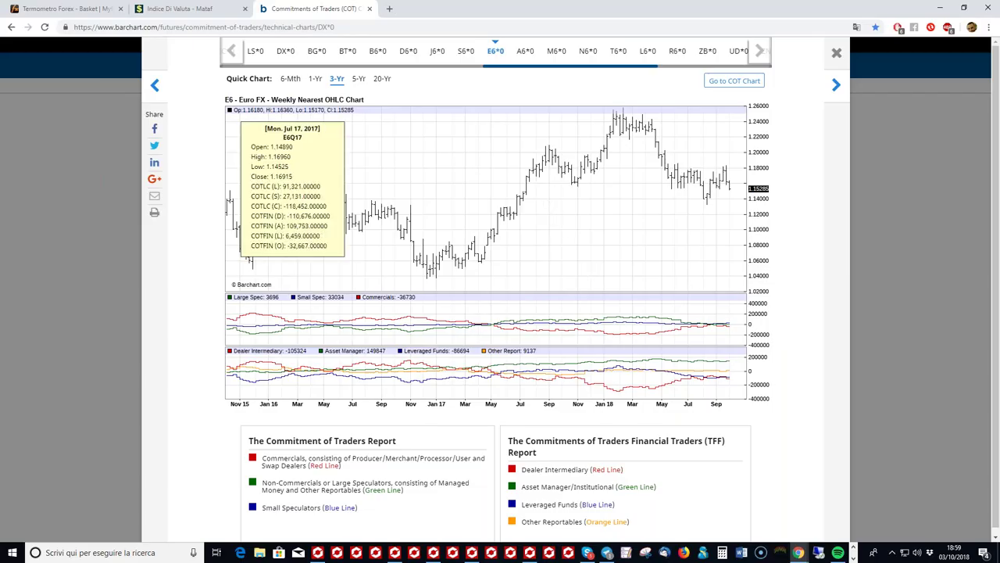
left_click(414, 54)
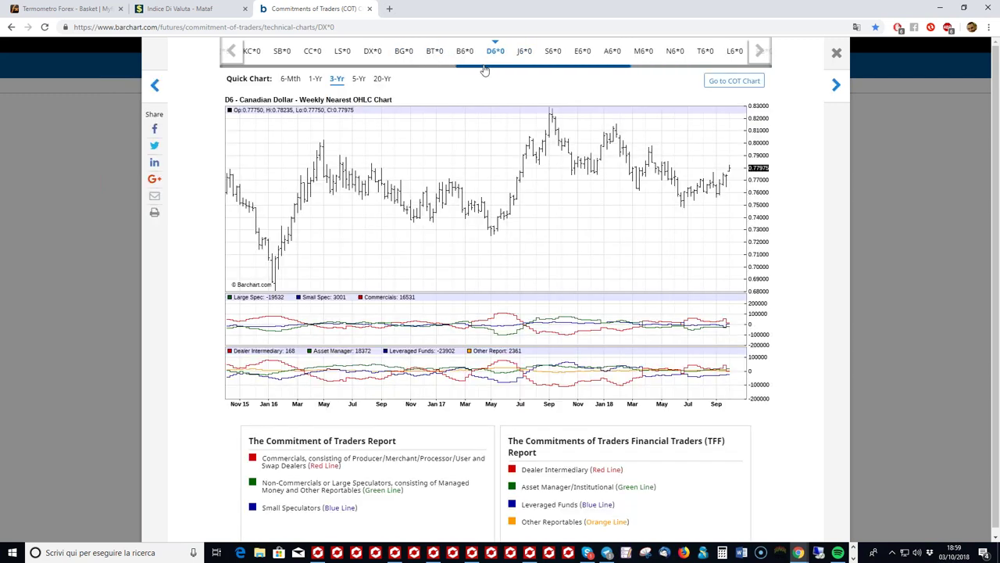
left_click(463, 54)
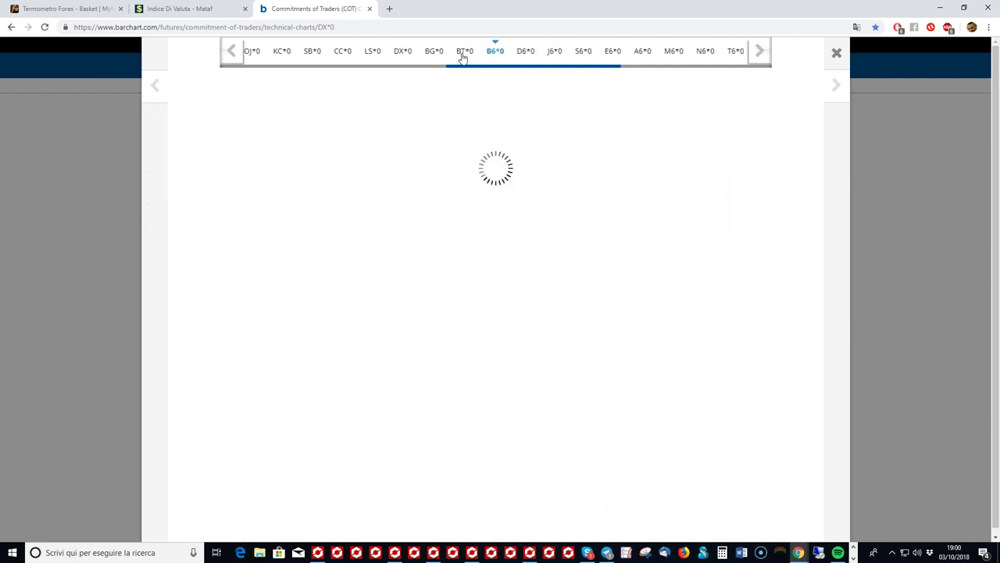
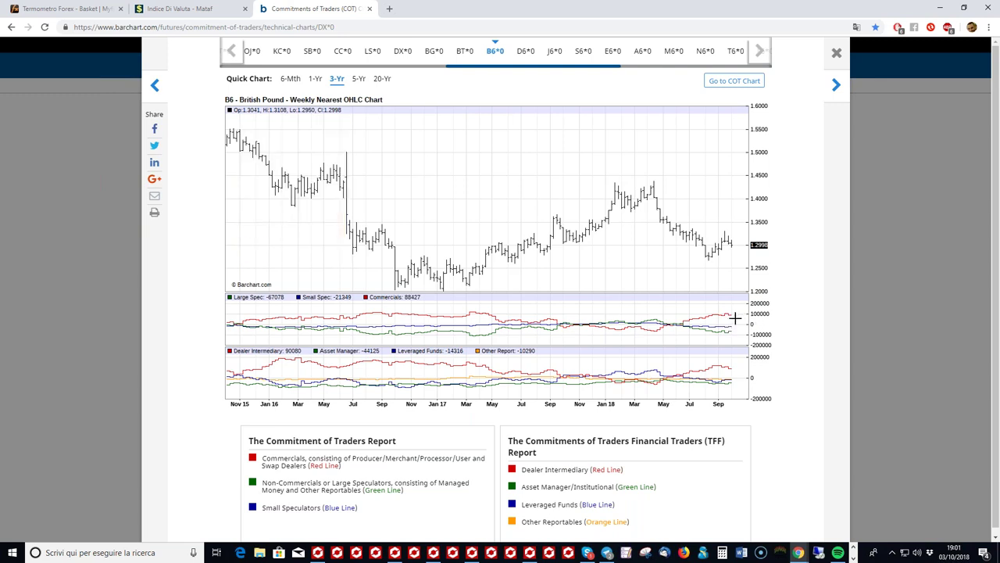
- Show the British Pound COT chart over five years and mark the 2016, 2017 and 2018 highs of the Commercials line
mouse_move(731, 319)
left_click(359, 79)
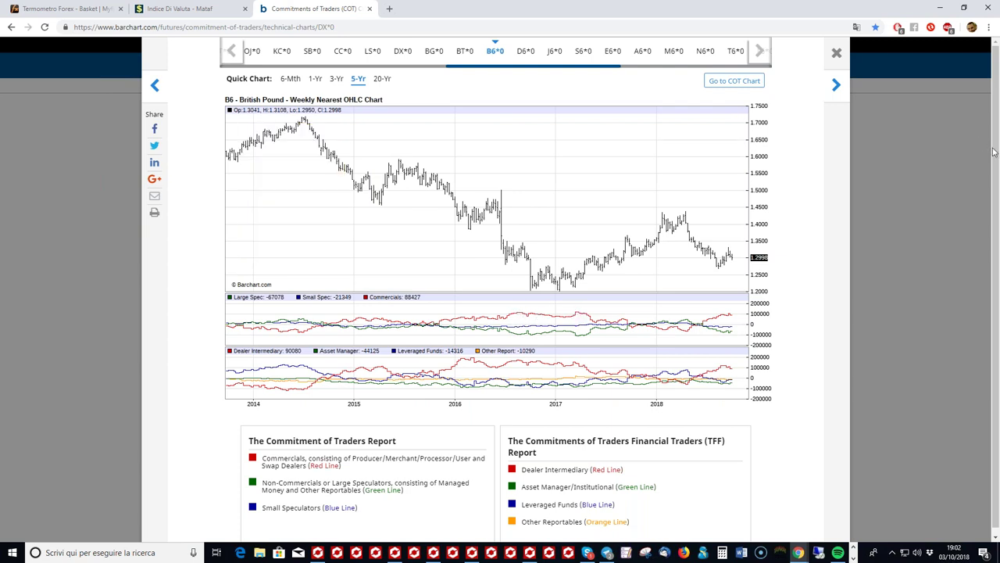
mouse_move(528, 307)
left_mouse_down()
mouse_move(509, 314)
mouse_move(590, 306)
left_mouse_up()
mouse_move(738, 310)
left_mouse_down()
mouse_move(719, 314)
mouse_move(735, 310)
left_mouse_up()
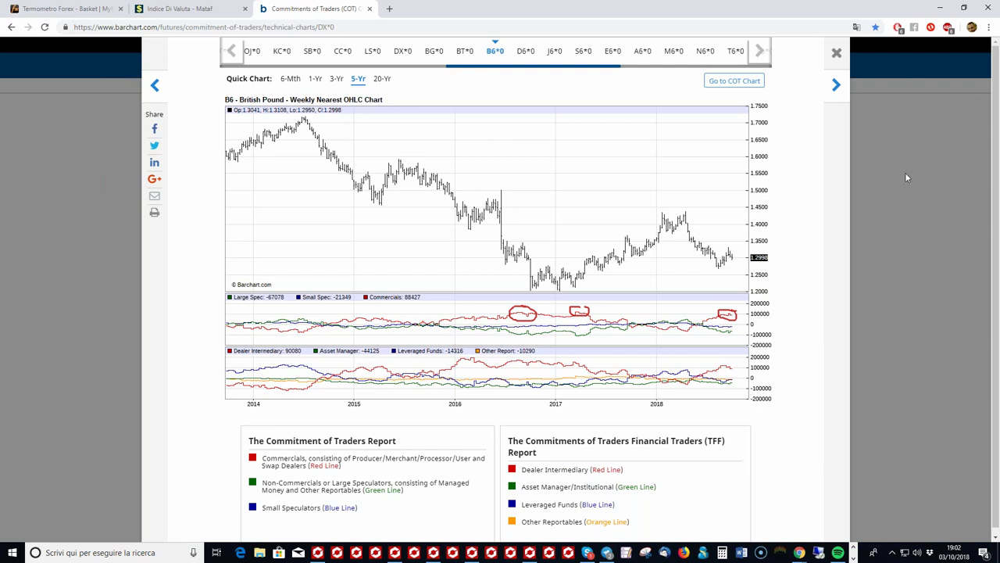
- Switch to the MetaTrader TickmillUK-Live03 terminal with the open basket positions and clear the drawn marks
left_click(434, 554)
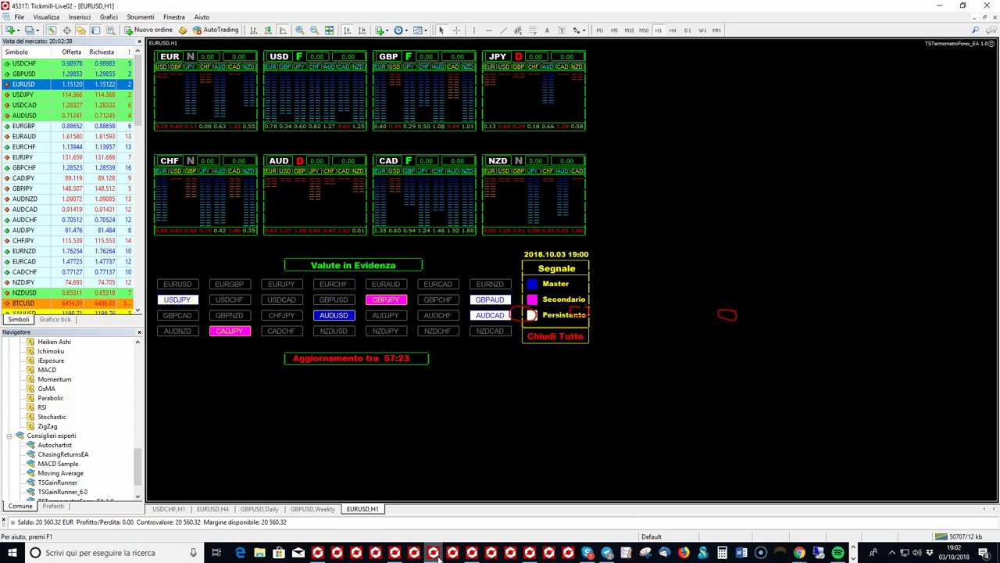
left_click(394, 552)
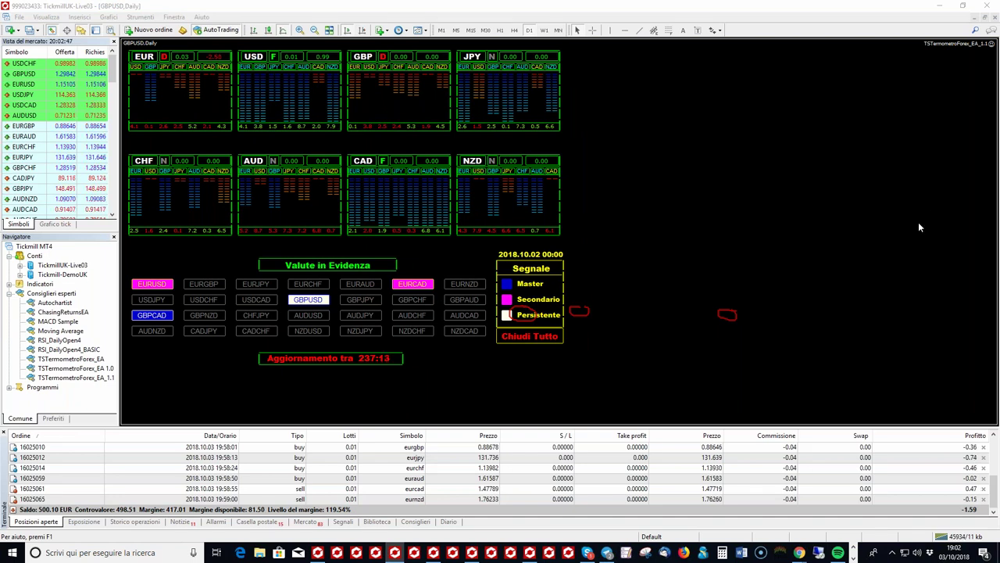
key("Escape")
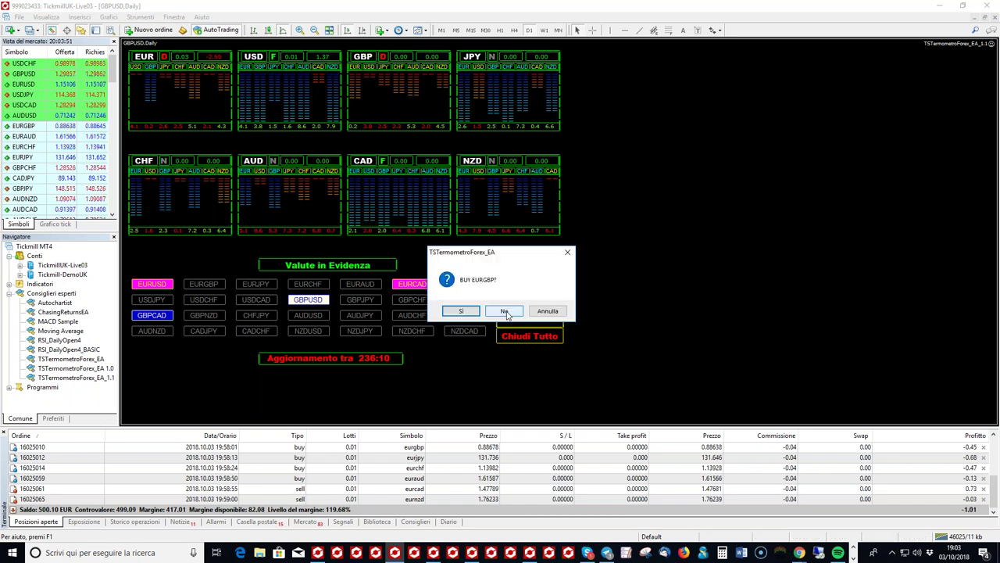
- Decline the EURGBP buy prompt to sell 0.01 lot of EURGBP instead, and buy 0.01 lot of GBPUSD
left_click(504, 312)
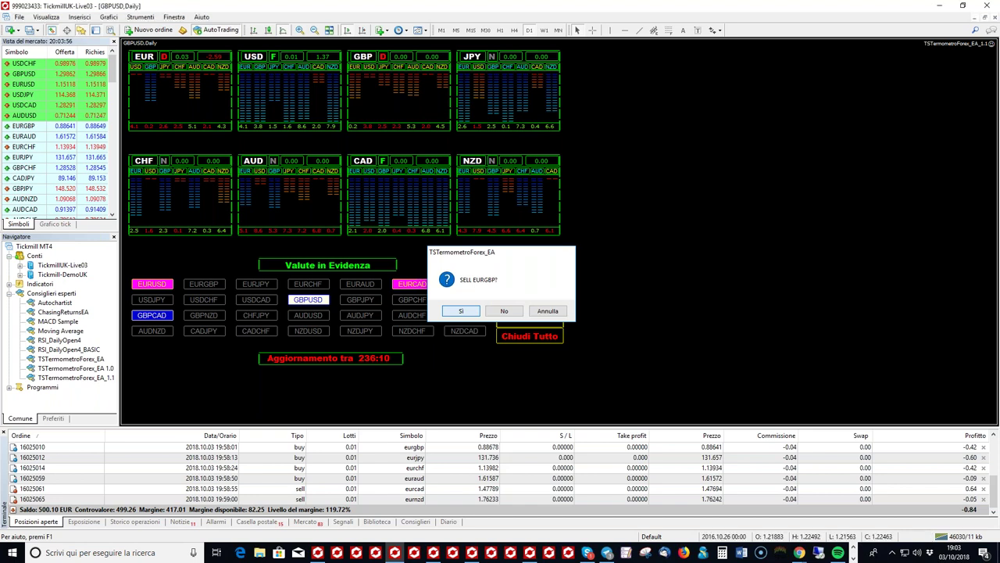
key("Return")
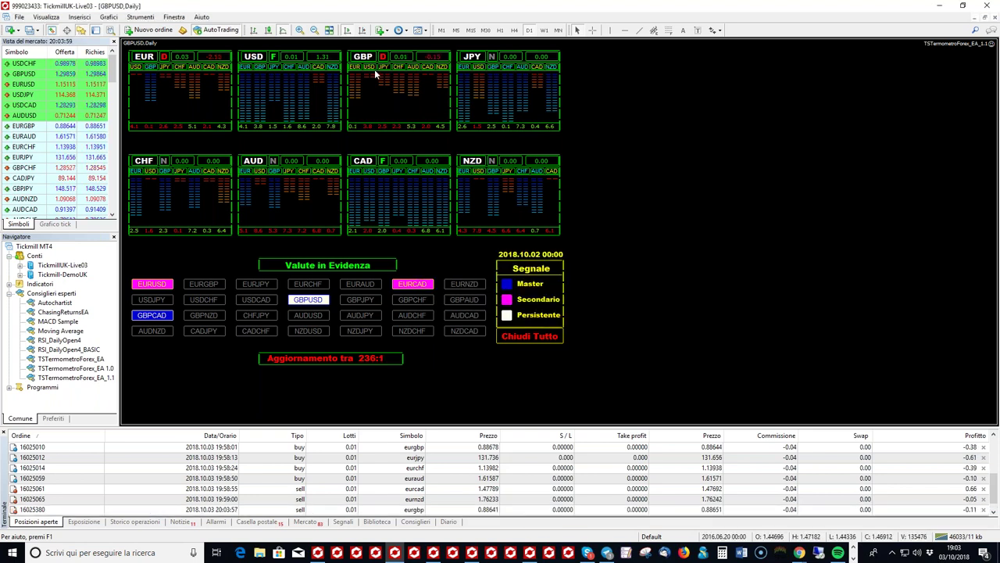
left_click(374, 69)
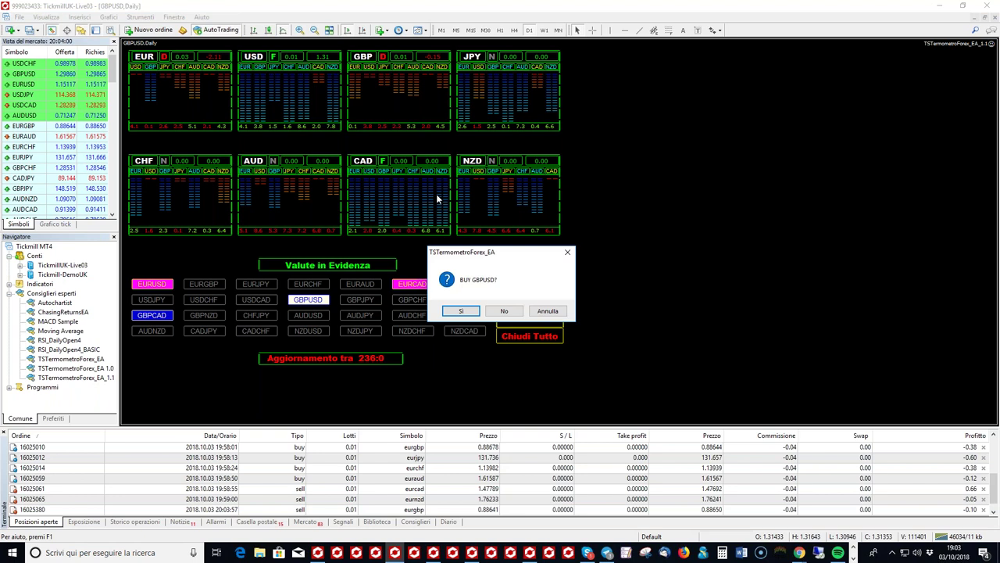
key("Return")
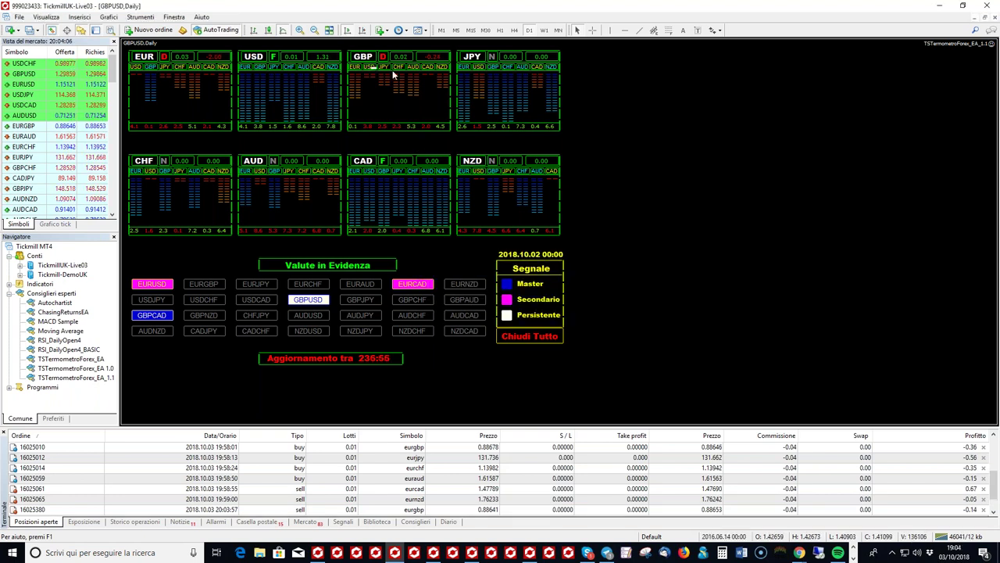
- Switch to the CORRELAZIONI workbook in Excel and filter Column1 to GBPUSD only
left_click(852, 553)
left_click(243, 553)
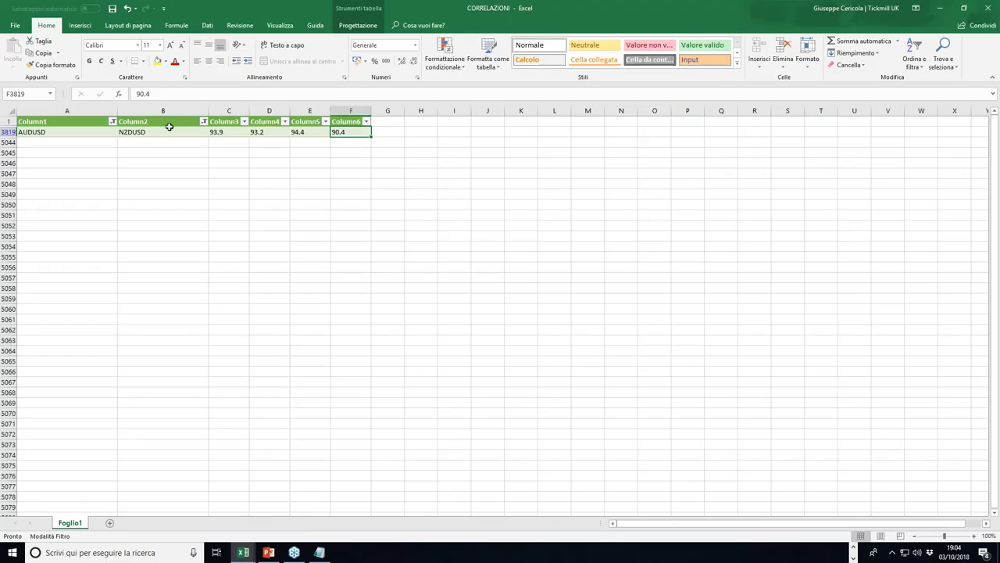
left_click(112, 121)
left_click(70, 211)
type("gbp")
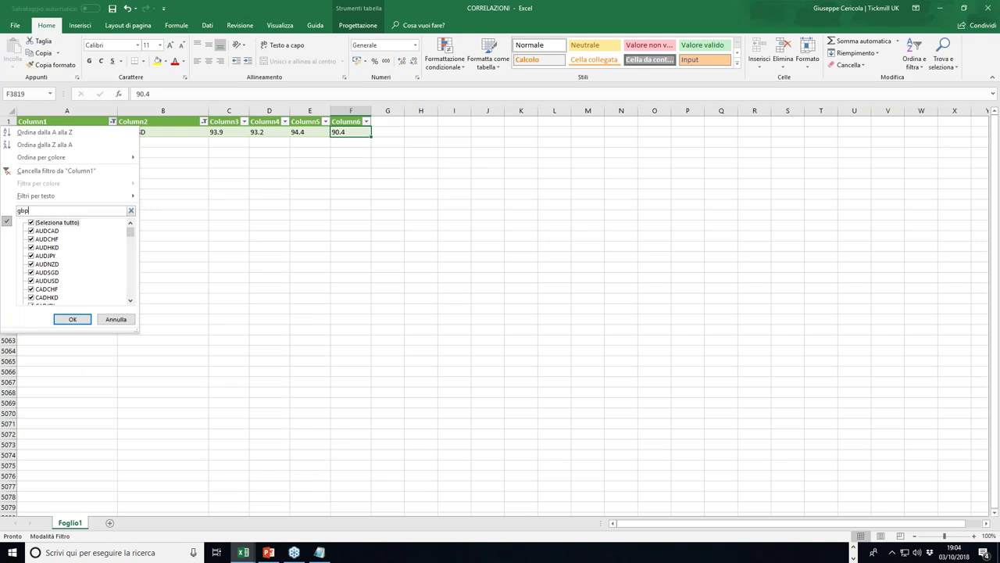
type("usd")
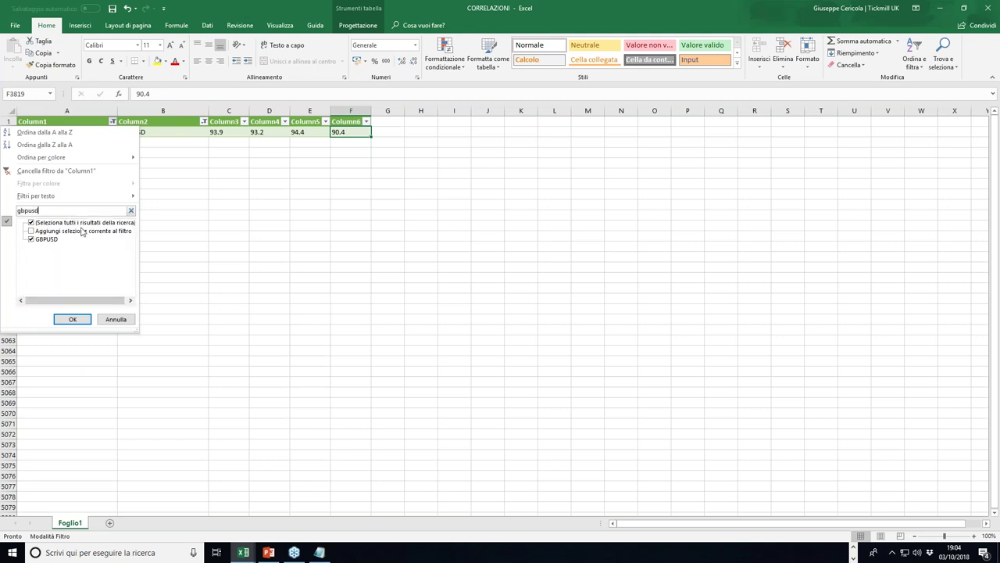
left_click(78, 224)
left_click(43, 241)
left_click(71, 320)
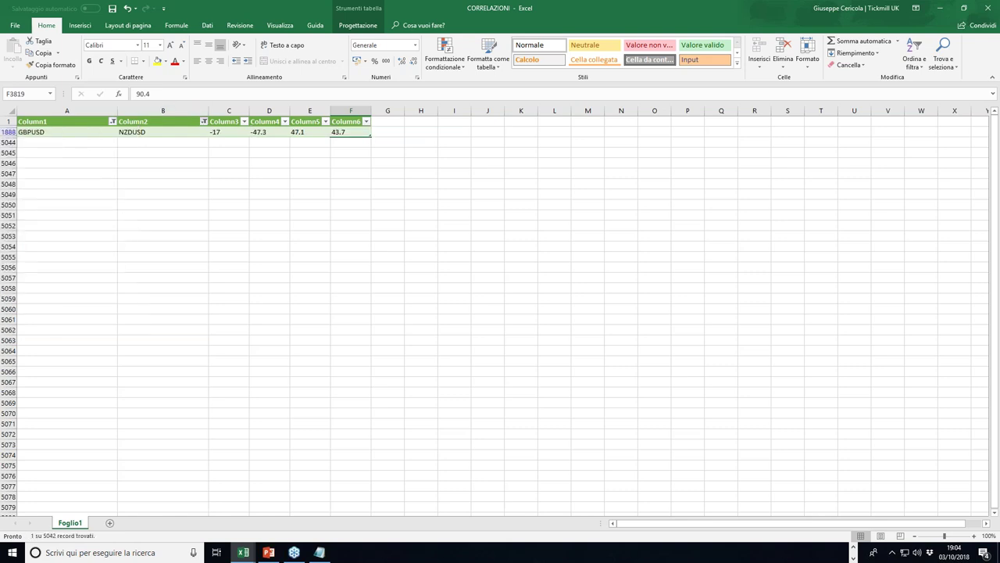
- Filter Column2 to GBPJPY only to compare its correlation with GBPUSD
left_click(203, 121)
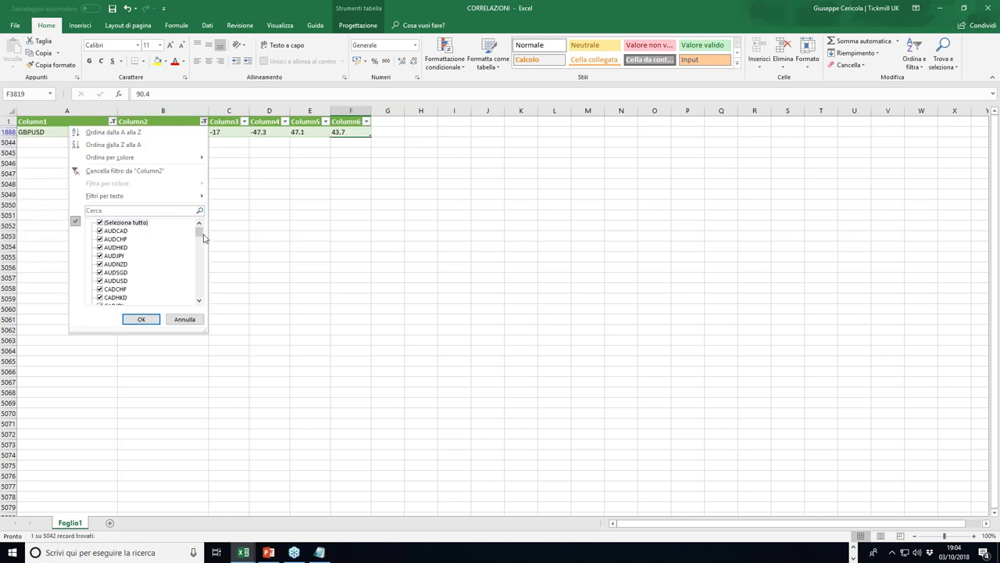
left_click(125, 224)
left_click(121, 211)
type("gbpjpy")
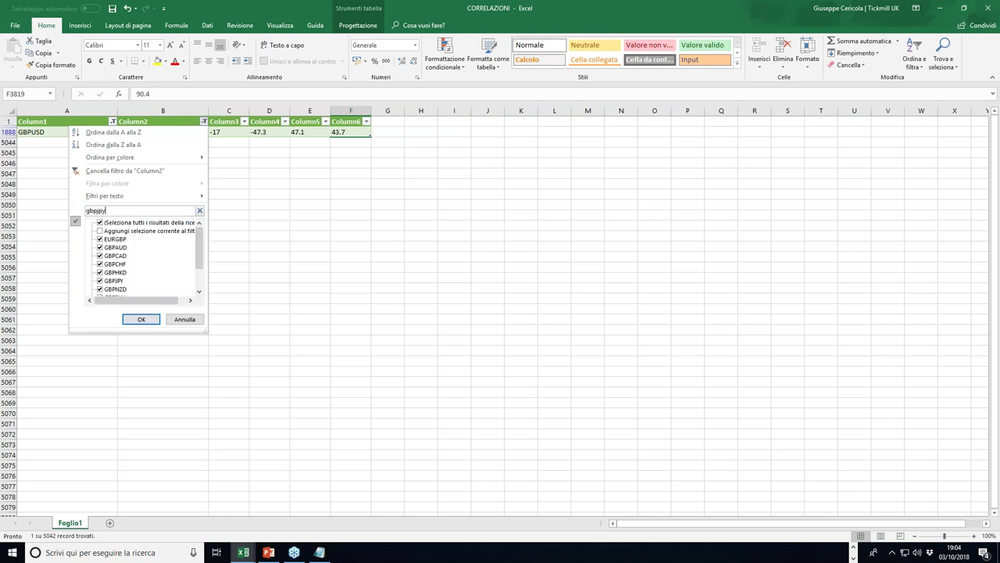
left_click(154, 232)
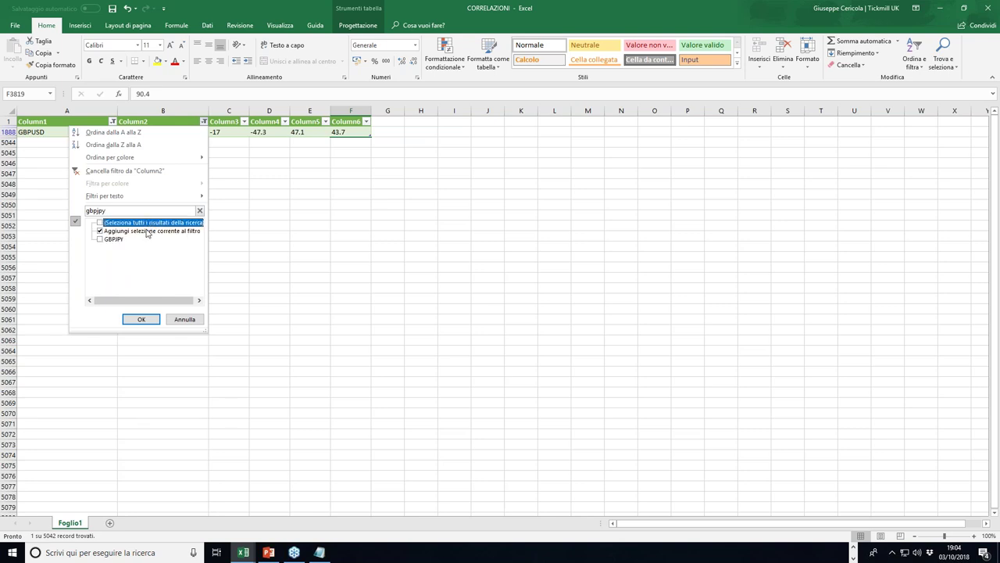
left_click(144, 231)
left_click(141, 319)
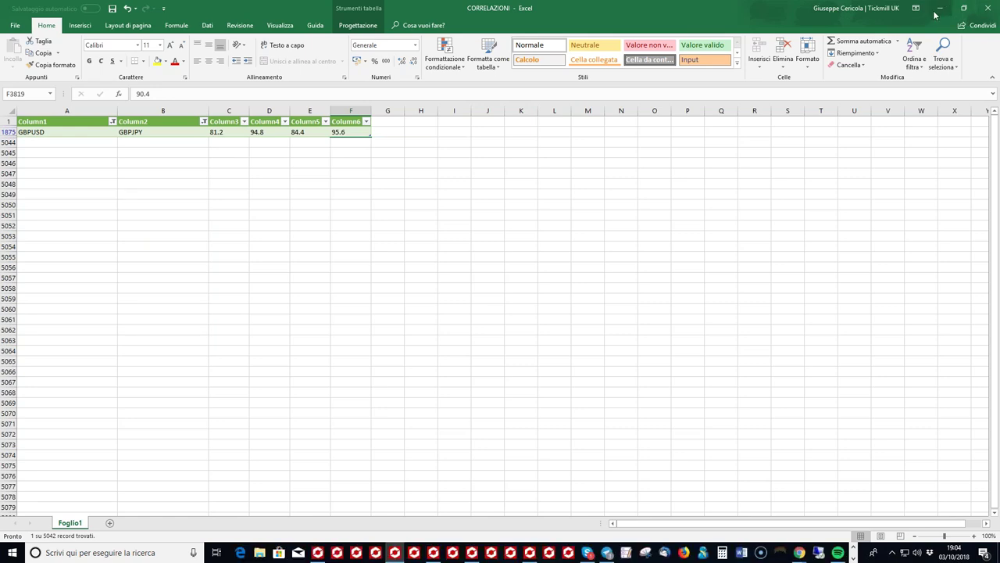
- Return to MetaTrader, decline the GBPJPY buy prompt and sell 0.01 lot of GBPJPY
left_click(935, 14)
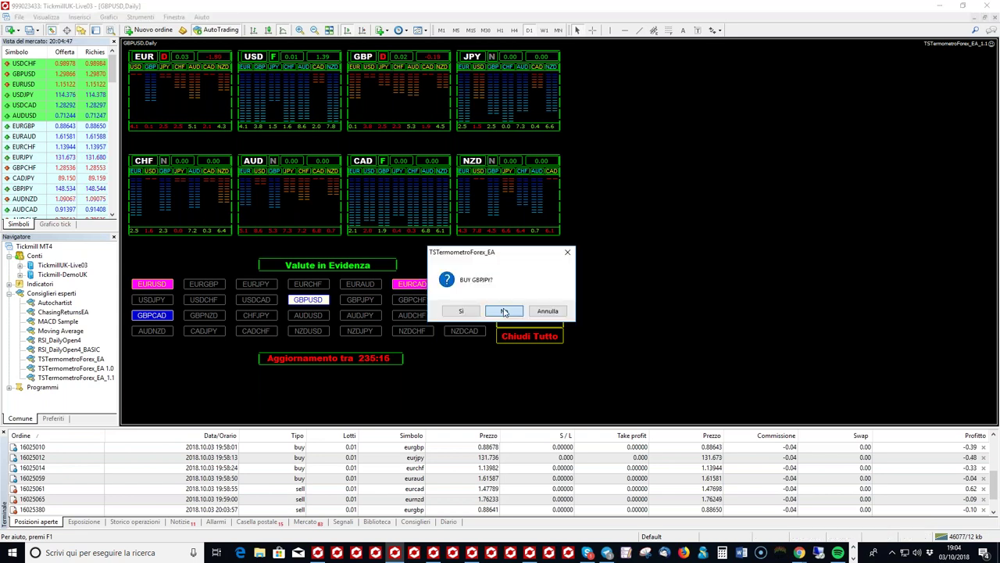
left_click(504, 311)
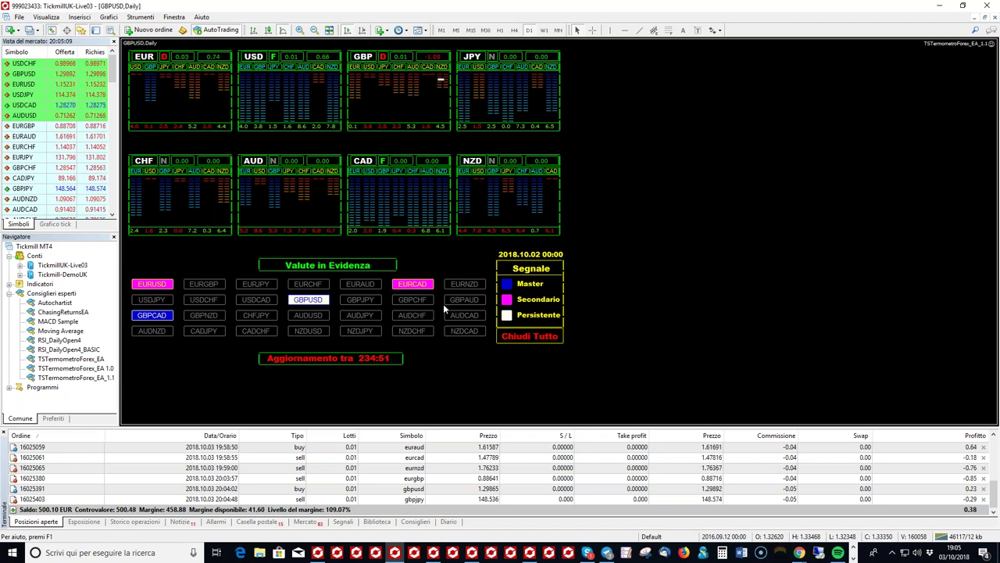
- Open the GBPCAD daily chart and draw a trendline along the latest fall and a vertical one at the last candle
left_click(151, 315)
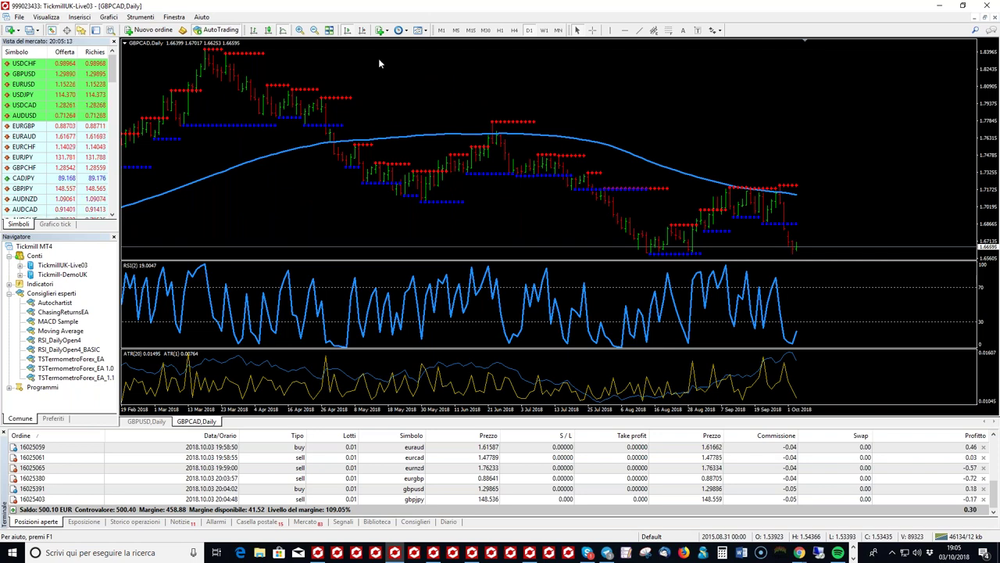
left_click(315, 30)
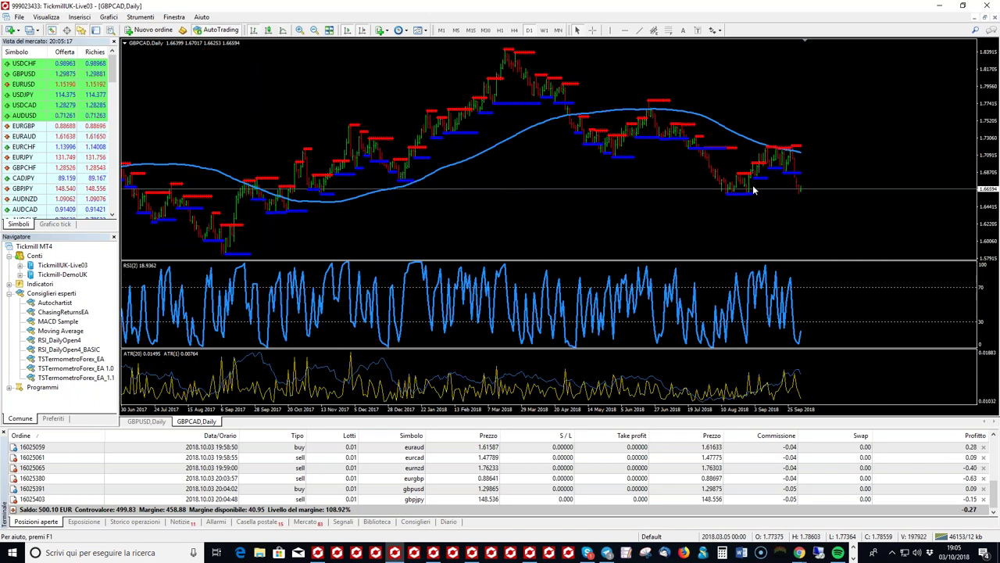
left_click(298, 30)
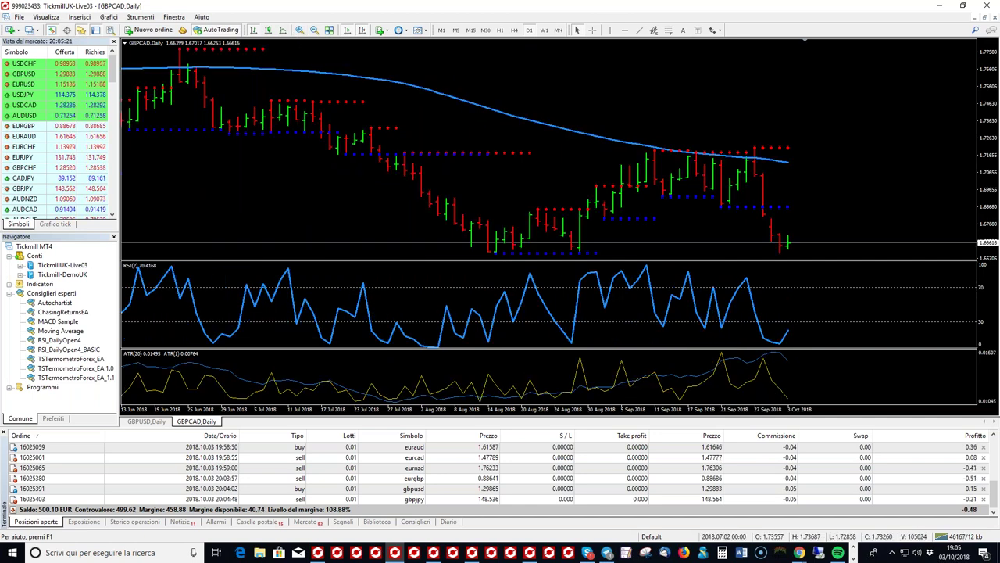
left_click(640, 31)
left_click_drag(755, 150, 773, 205)
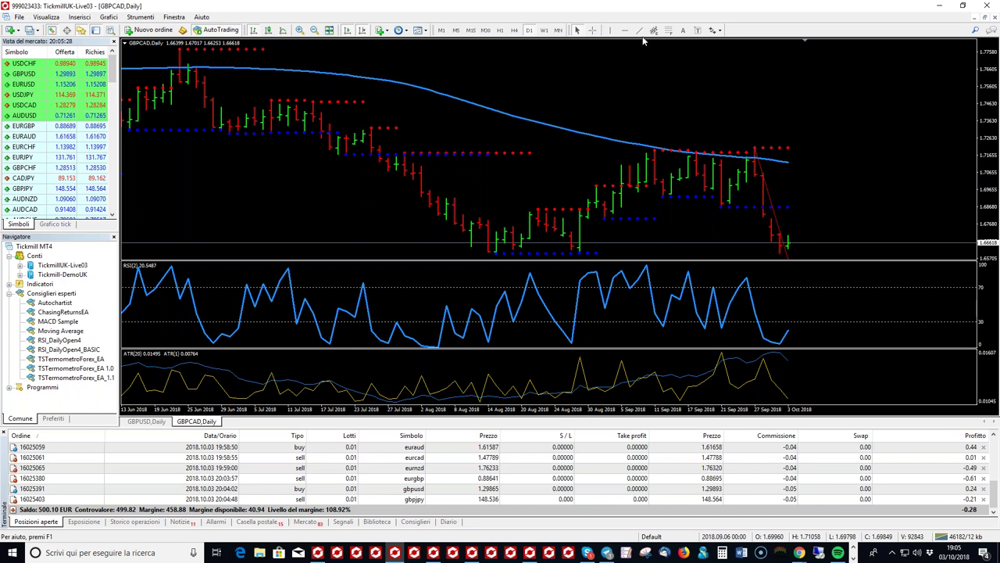
left_click_drag(789, 262, 789, 209)
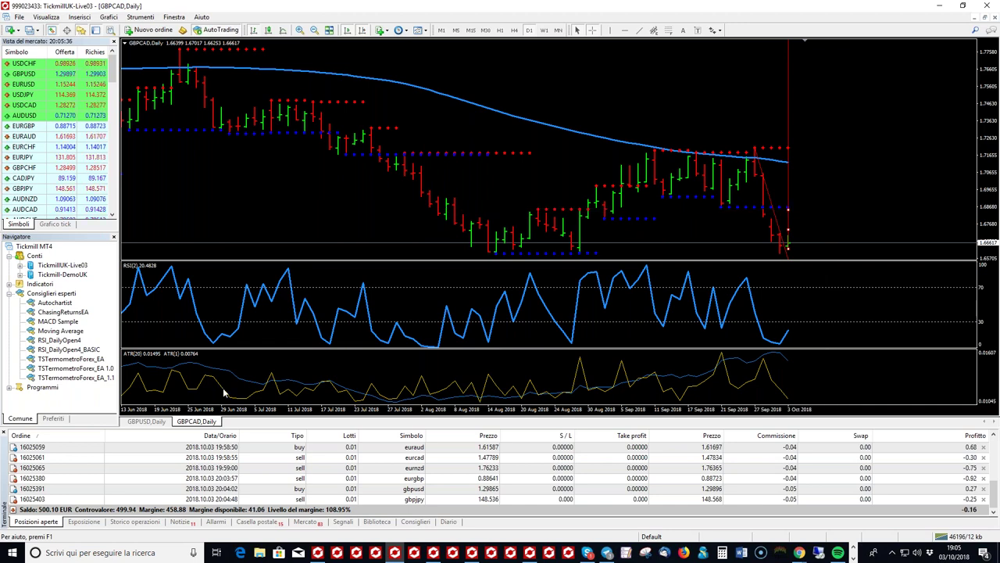
- Close the GBPCAD chart and buy 0.01 lot of GBPCAD from the GBP basket
right_click(200, 422)
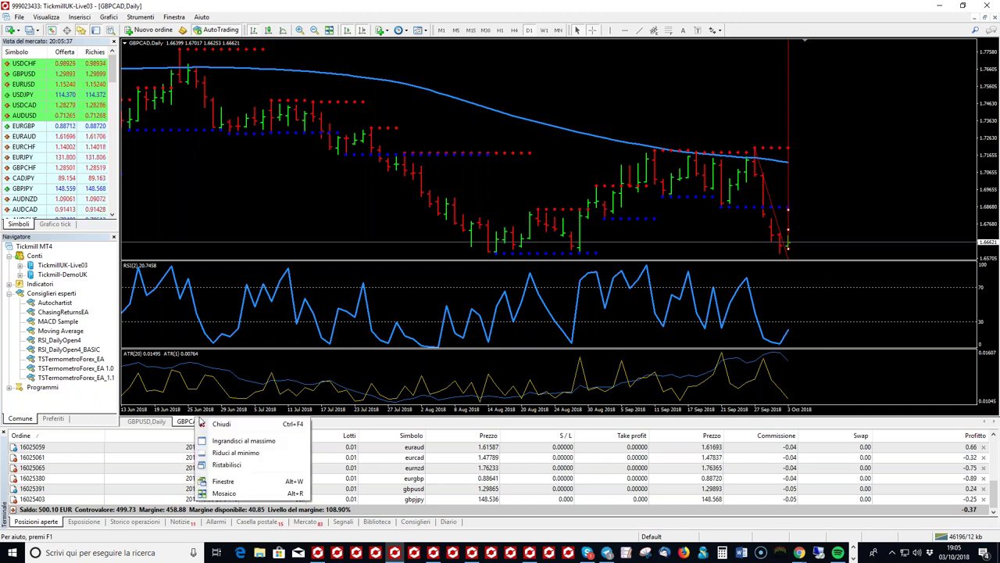
left_click(204, 423)
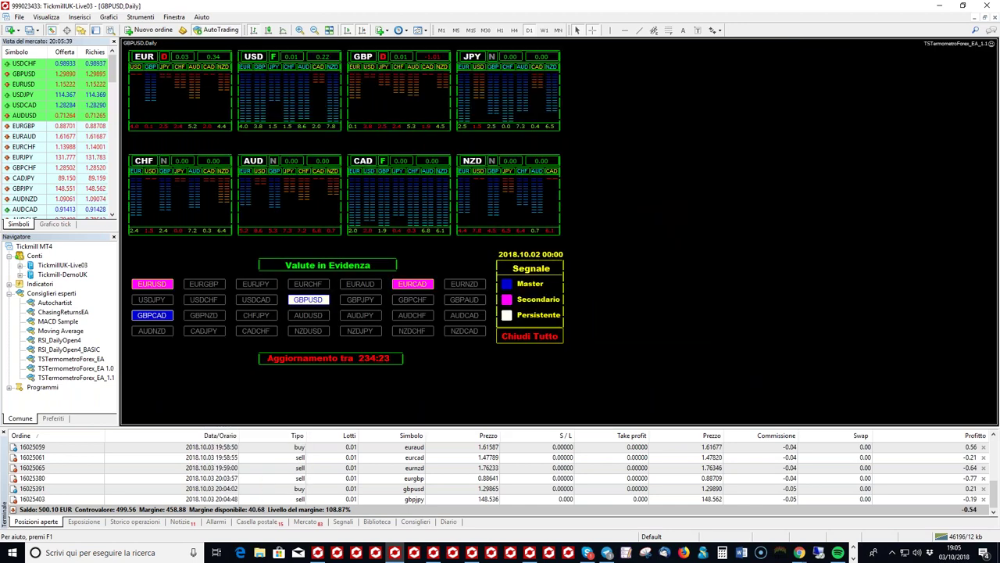
left_click(429, 66)
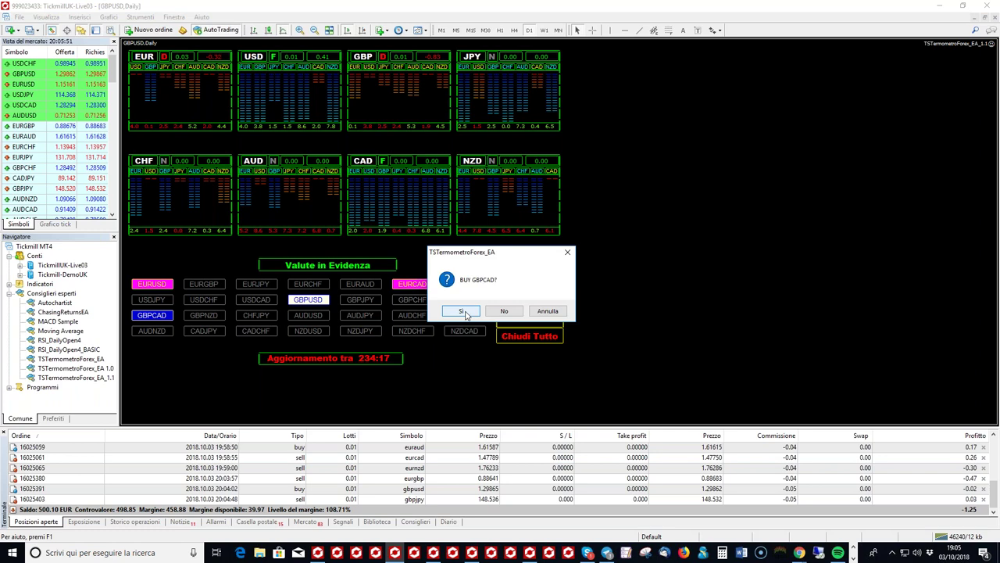
left_click(462, 311)
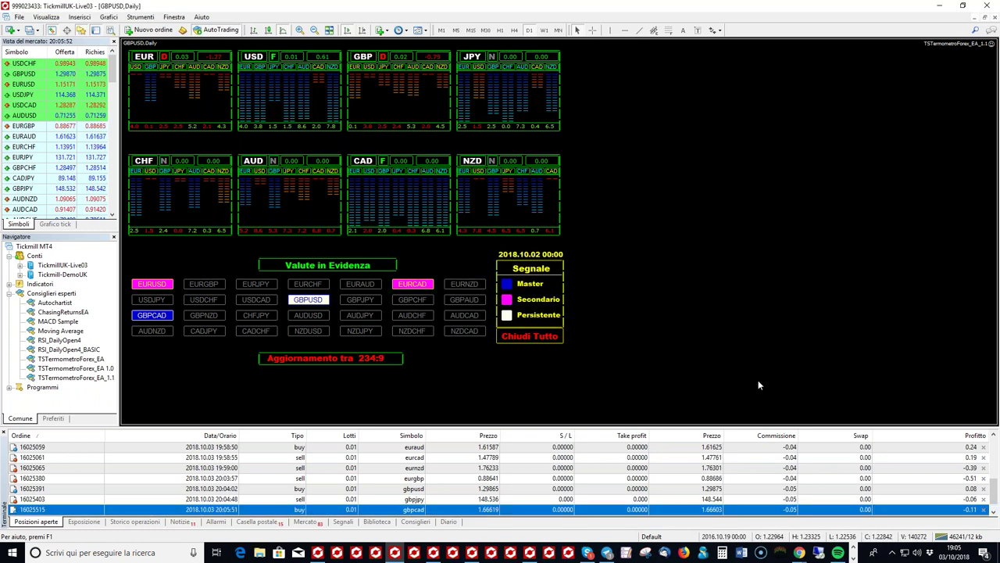